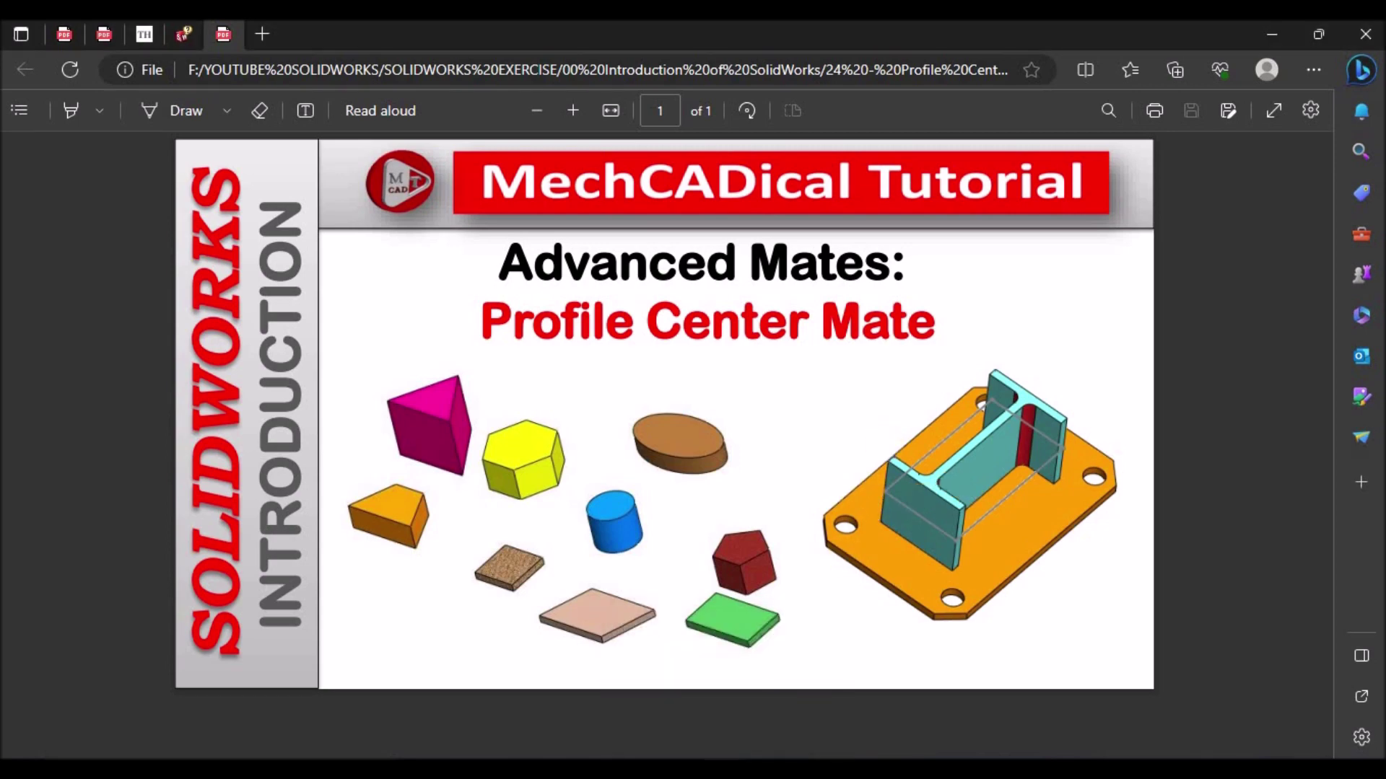
Step: Switch to SOLIDWORKS and examine the separate shapes in the Assem1 assembly
key("alt+Tab")
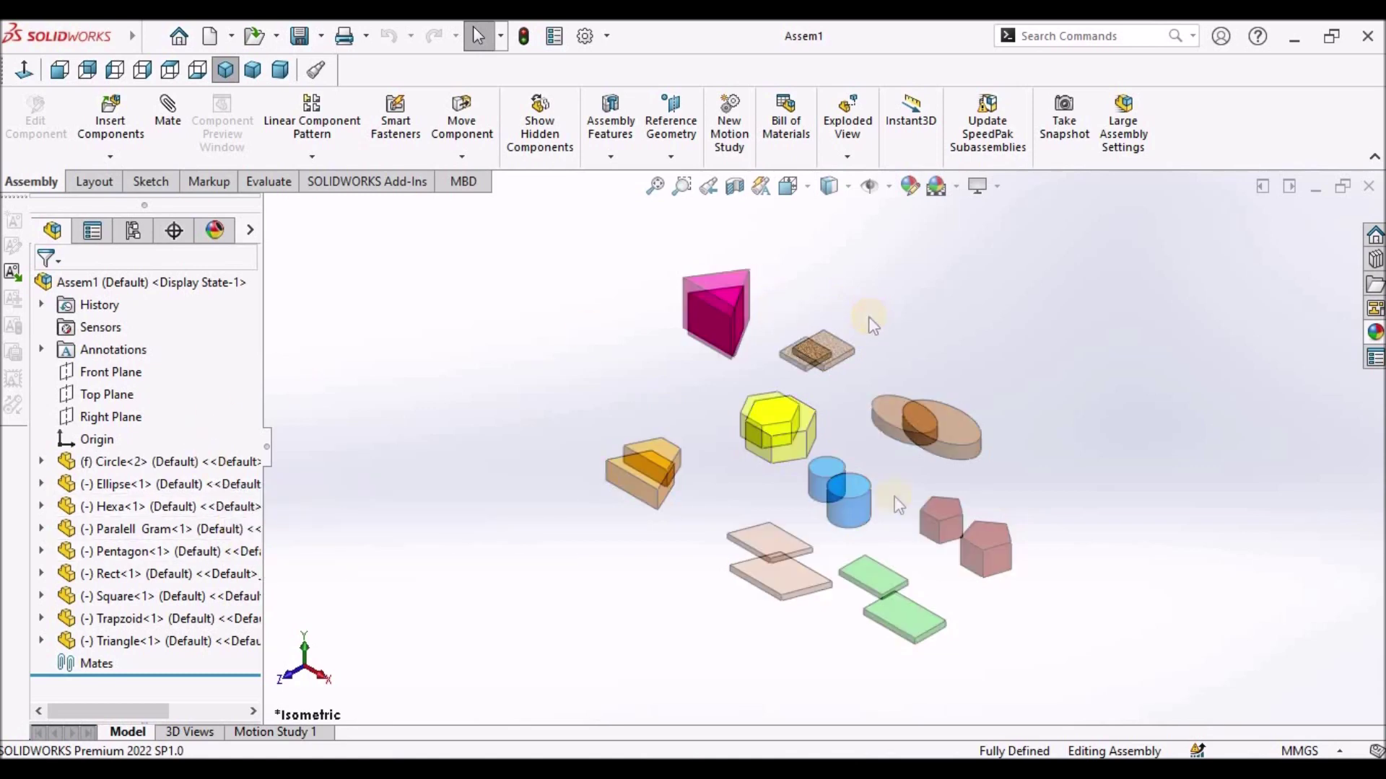
middle_click_drag(876, 325, 836, 297, "ctrl")
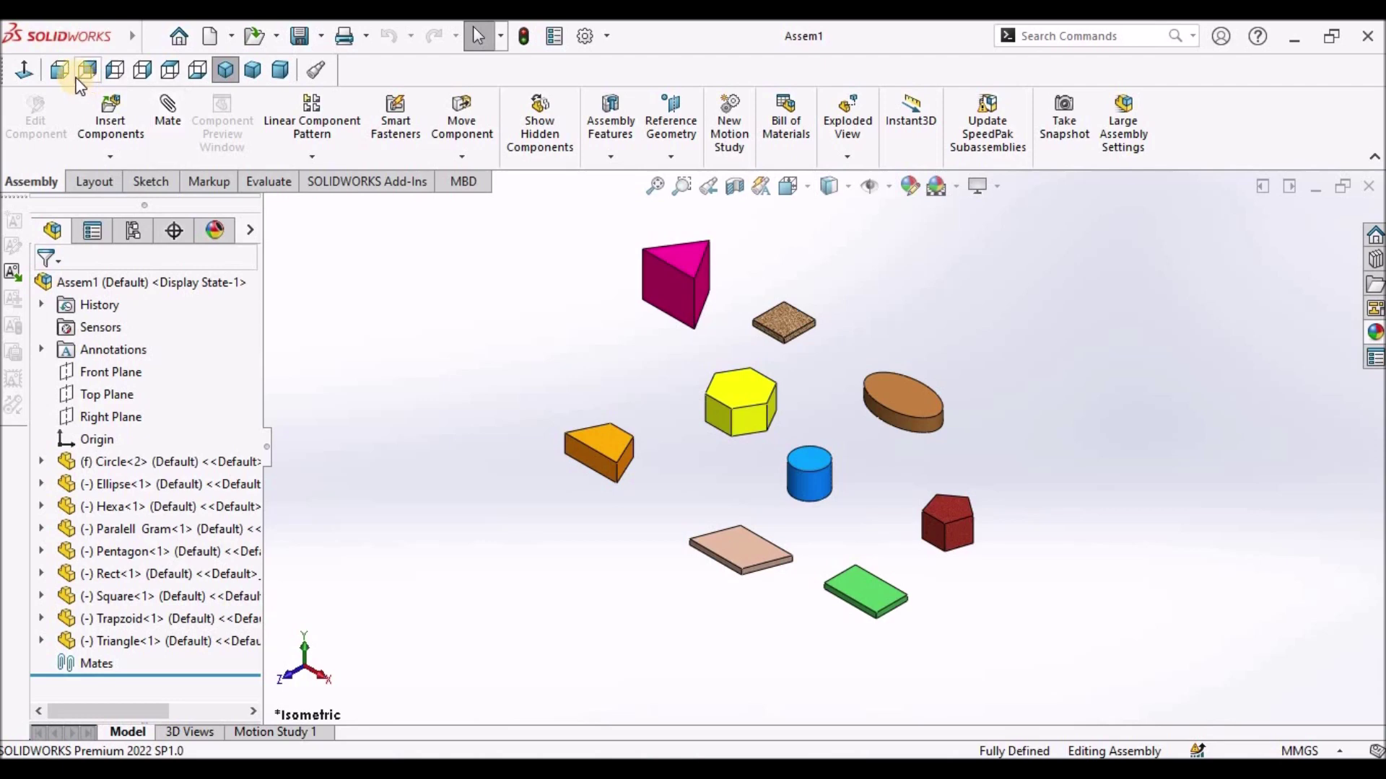
left_click(172, 72)
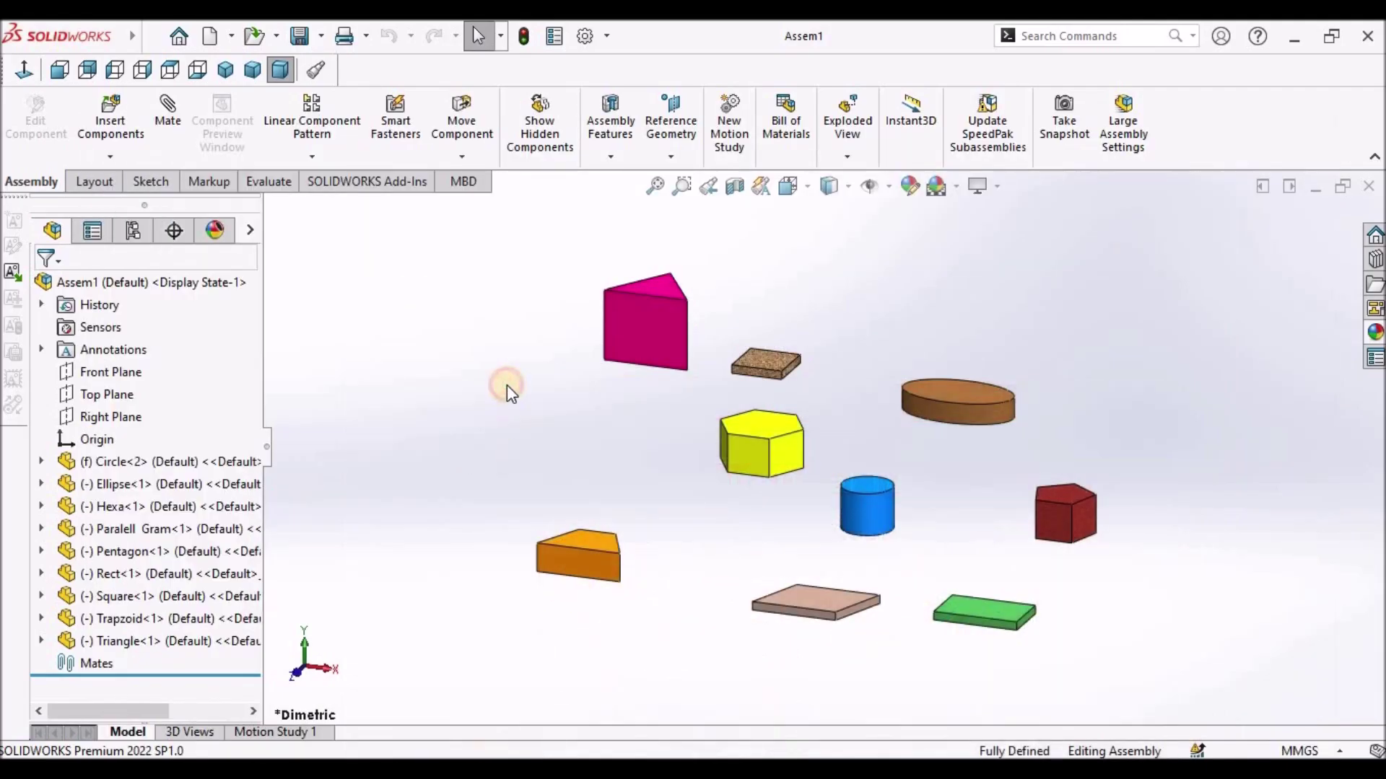
scroll(527, 396, "down", 5)
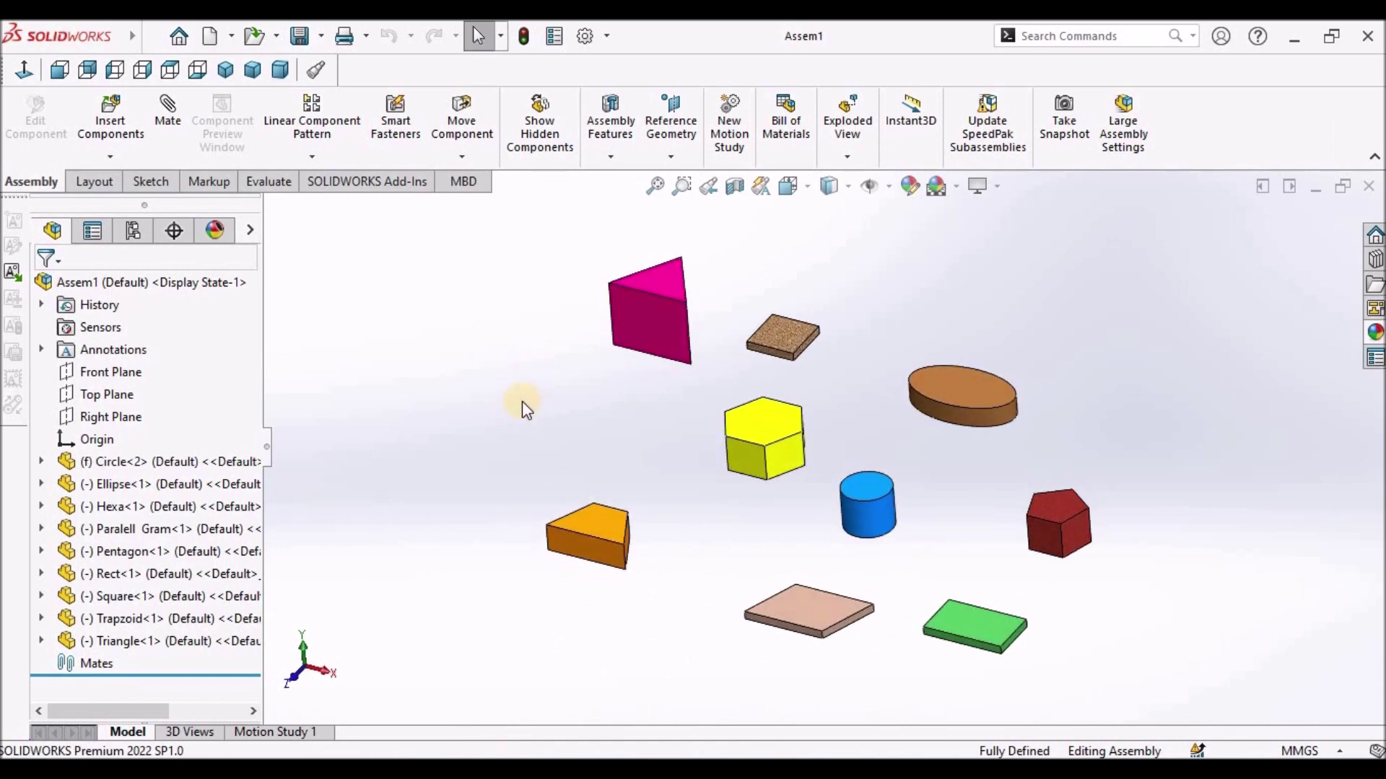
scroll(902, 458, "up", 2)
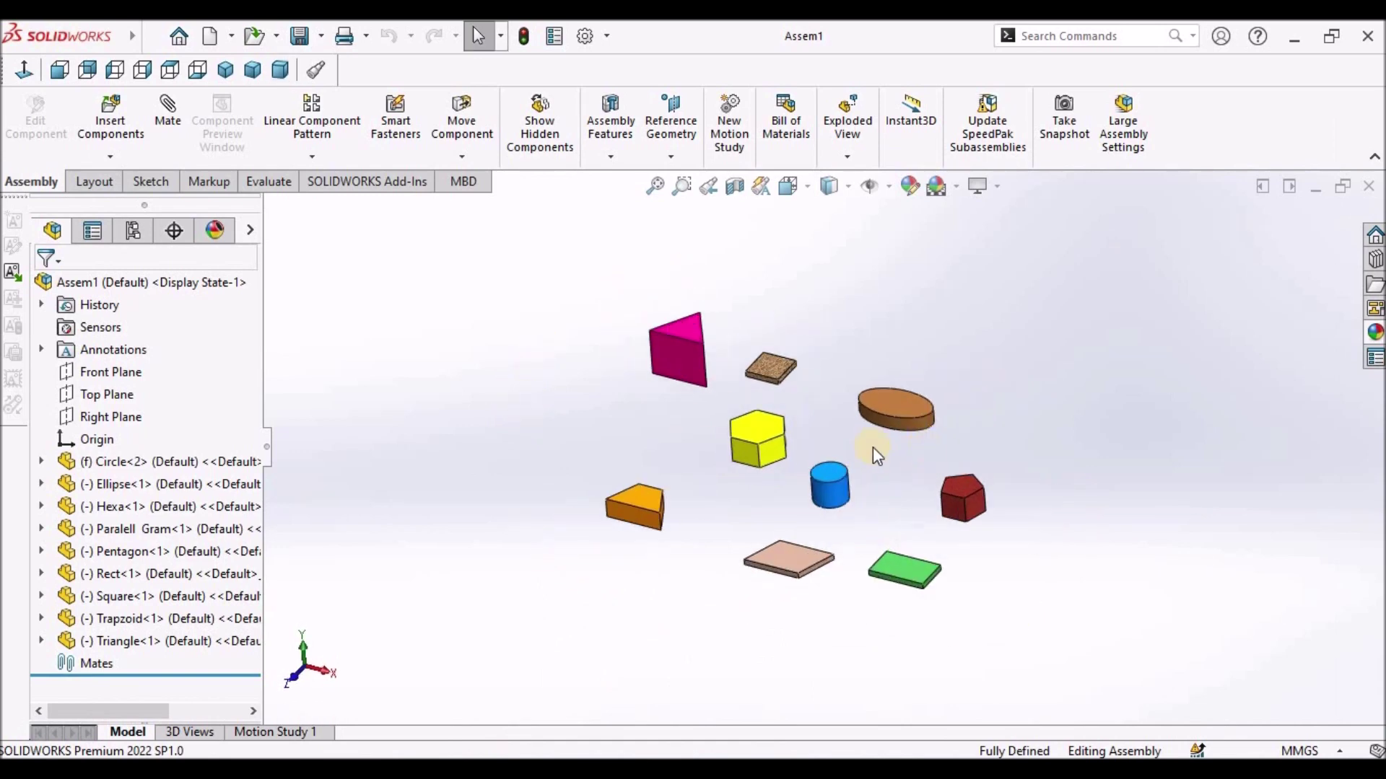
Step: Add a Profile Center advanced mate between the blue cylinder's top face and the yellow hexagon's top face
left_click(169, 110)
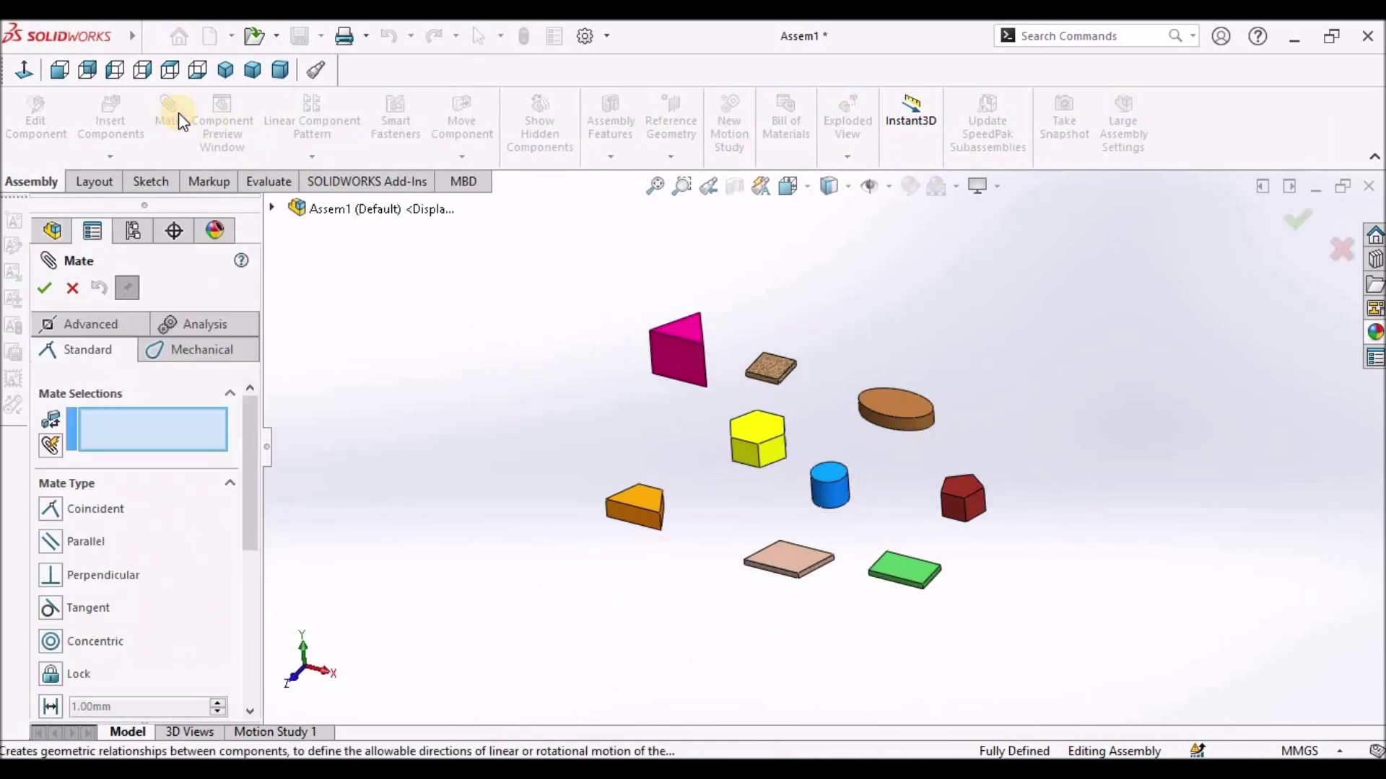
left_click(106, 321)
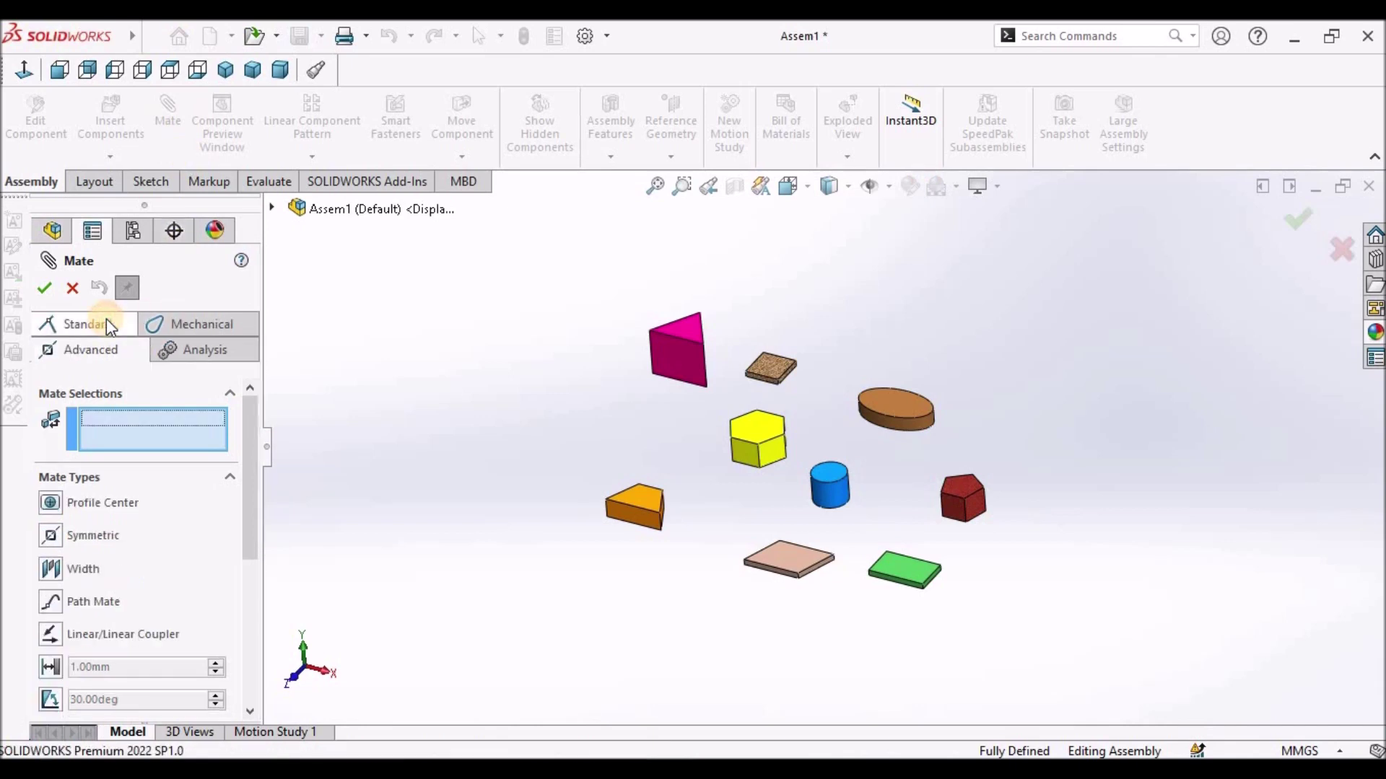
left_click(50, 502)
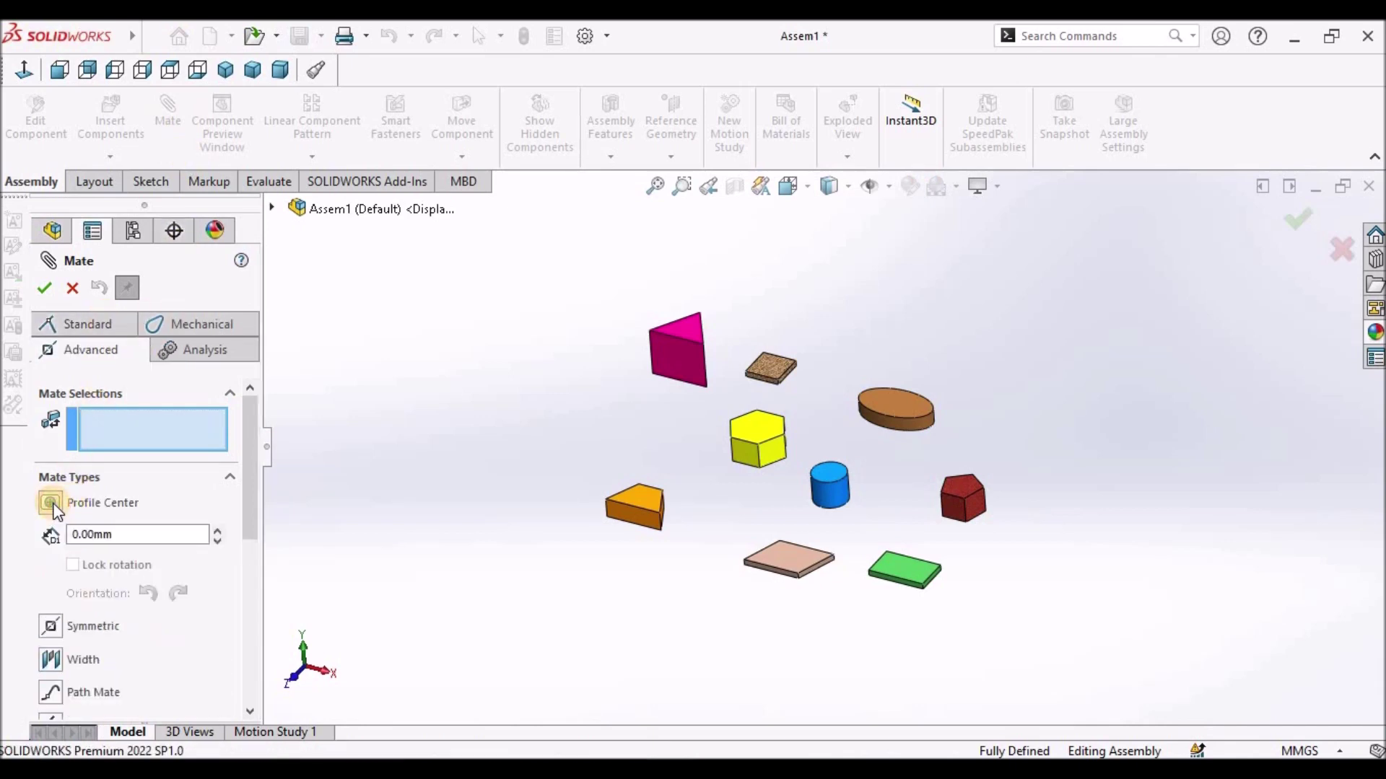
scroll(895, 474, "down", 3)
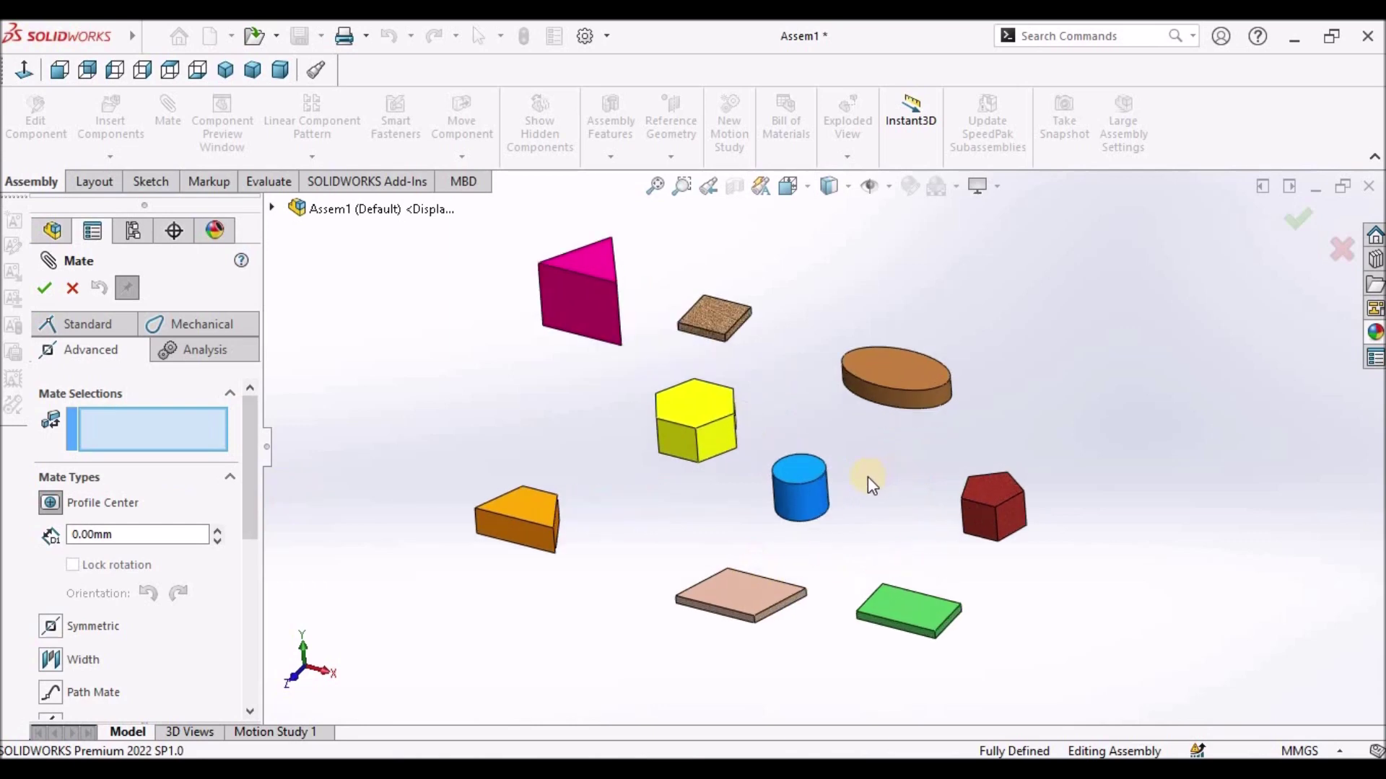
left_click(791, 474)
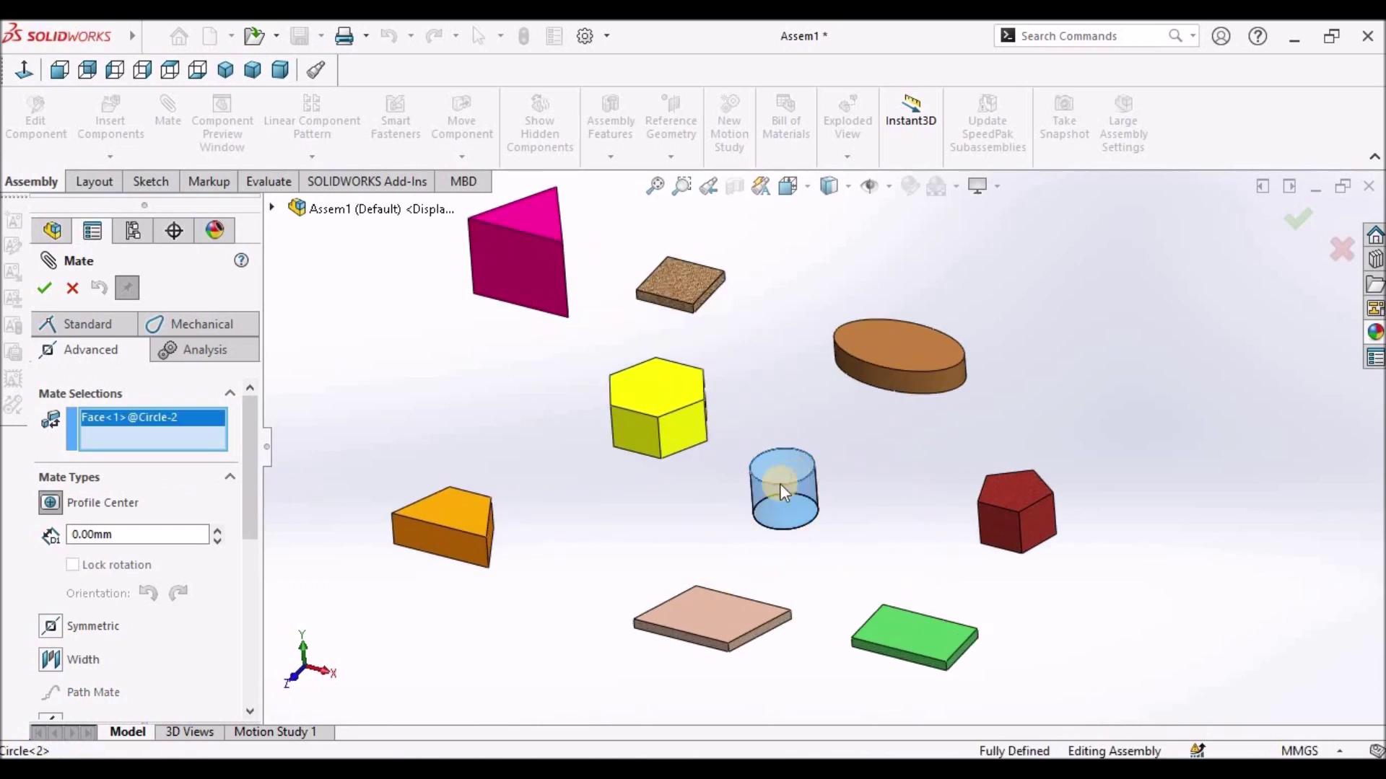
left_click(638, 377)
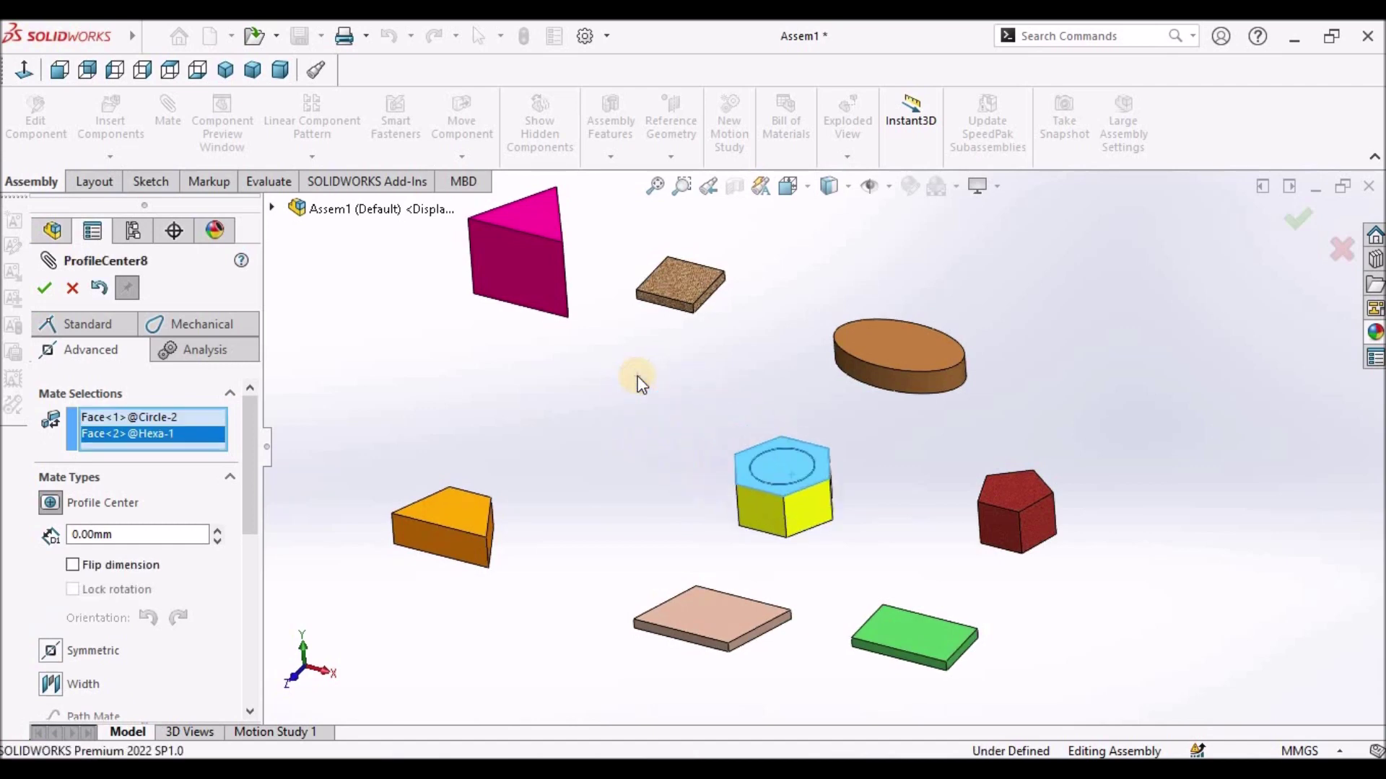
left_click(47, 287)
left_click(48, 287)
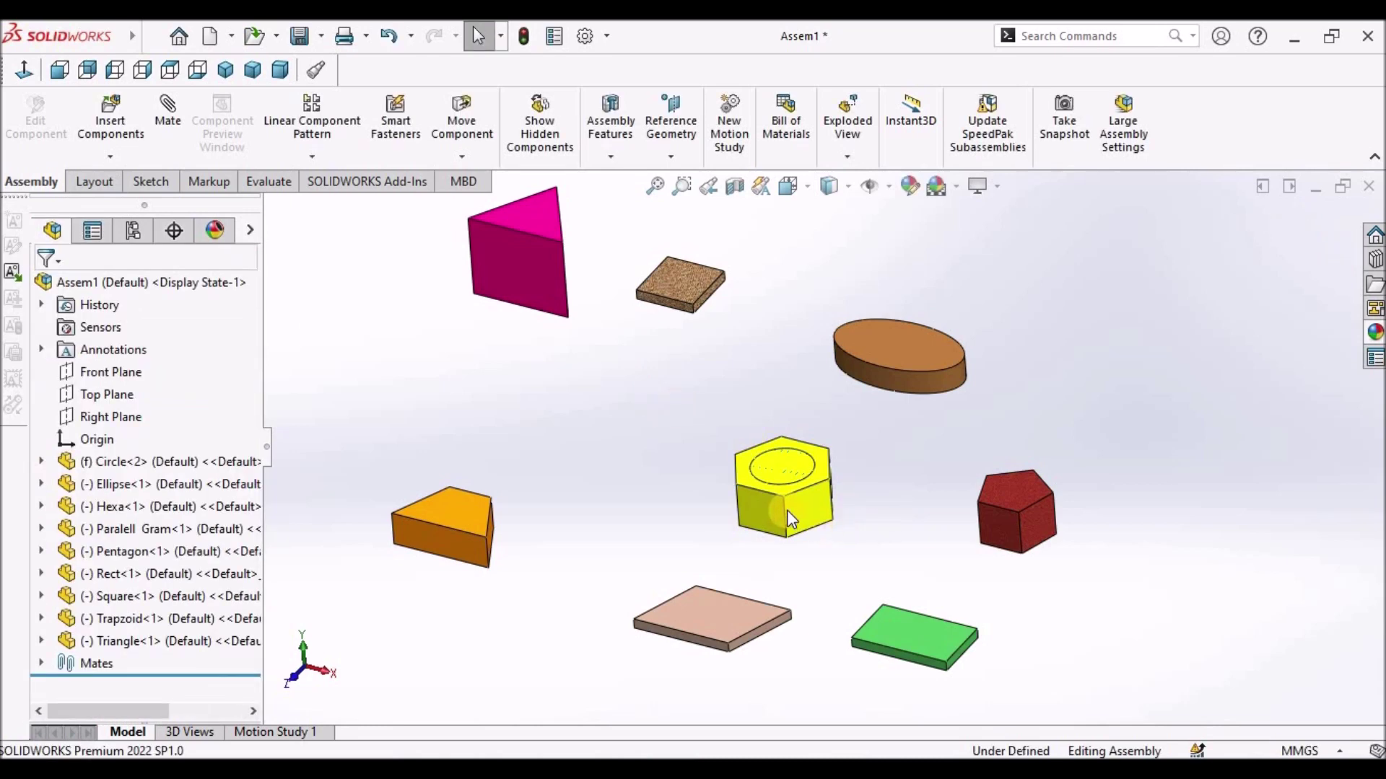
Step: View the assembly from the top and rotate the hexagon slightly about the cylinder's centre
left_click(170, 69)
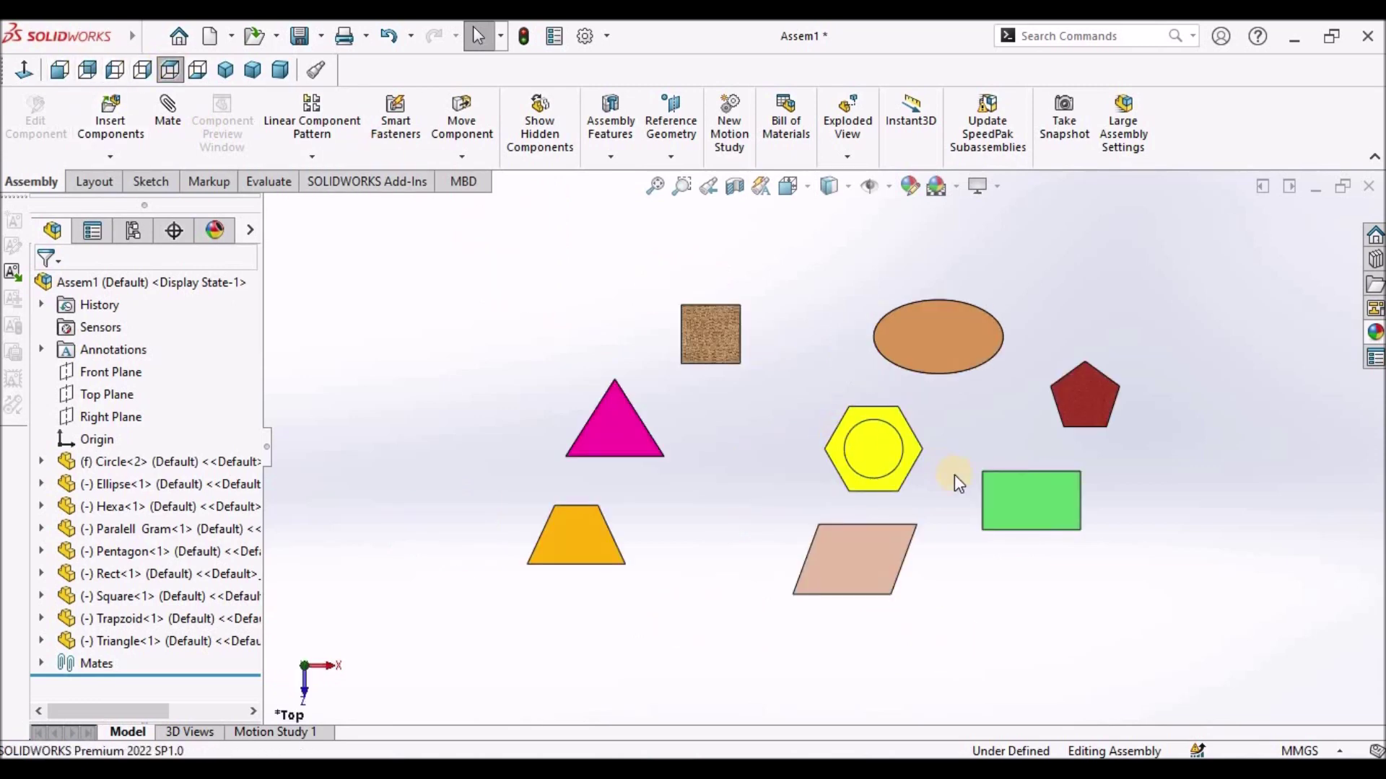
scroll(958, 484, "down", 3)
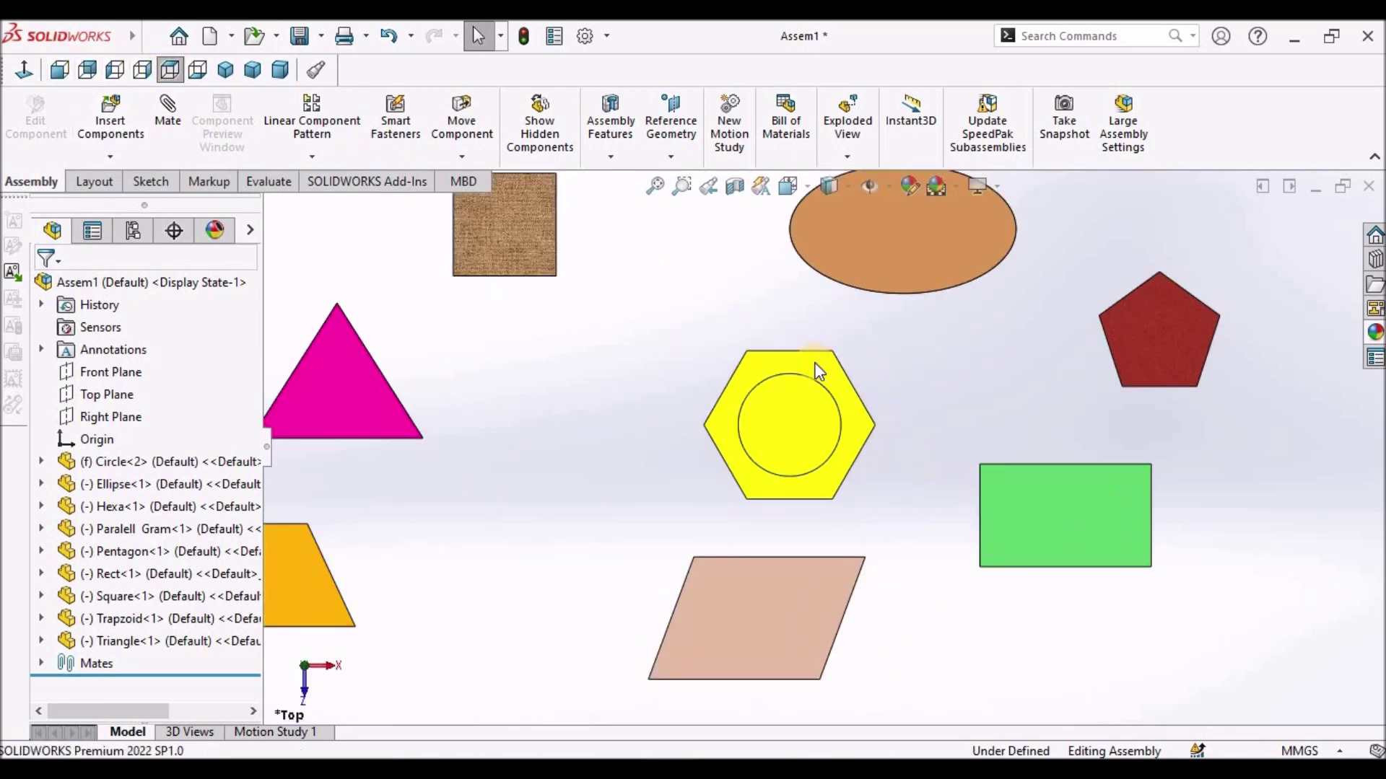
left_click(819, 366)
right_click_drag(825, 358, 813, 443)
Step: Enable Lock rotation in the cylinder-hexagon profile center mate and try to rotate the hexagon
left_click(41, 663)
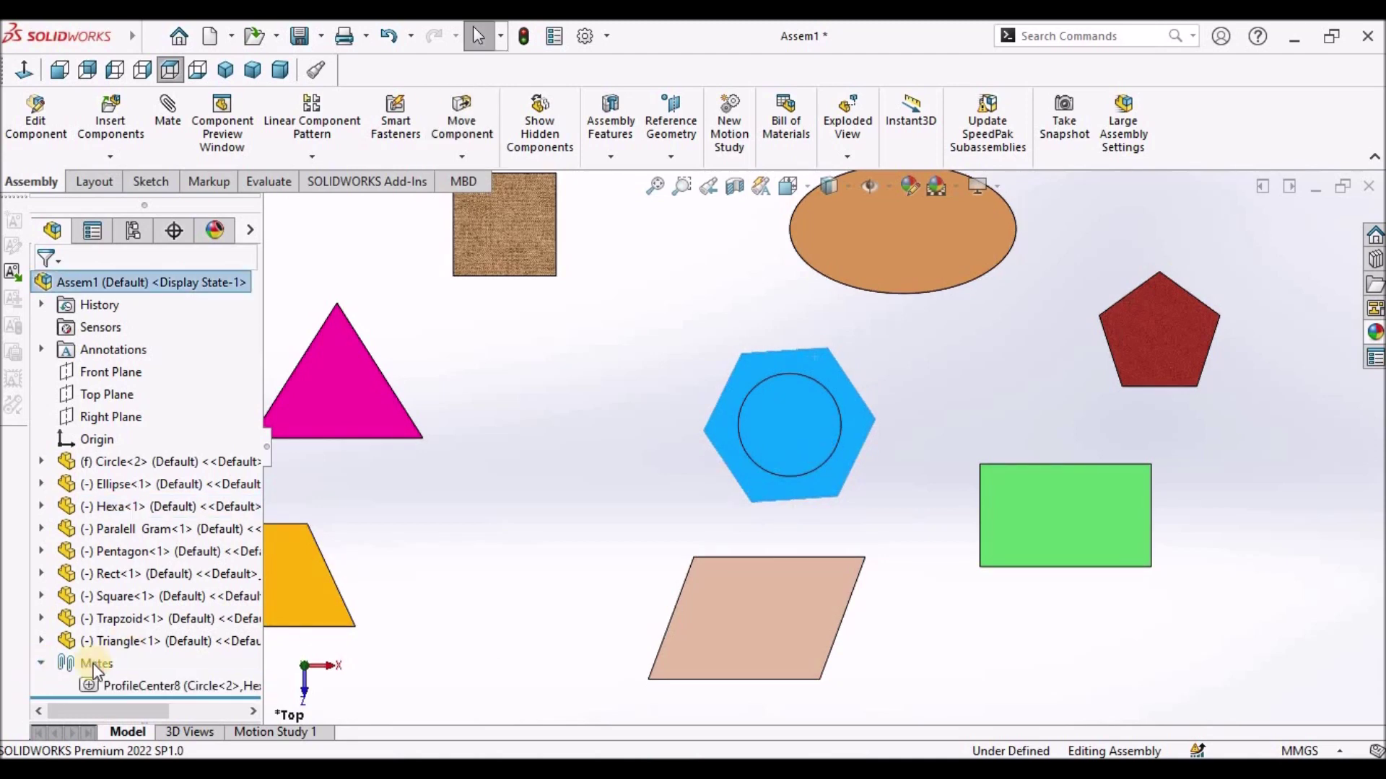
left_click(141, 686)
left_click(159, 625)
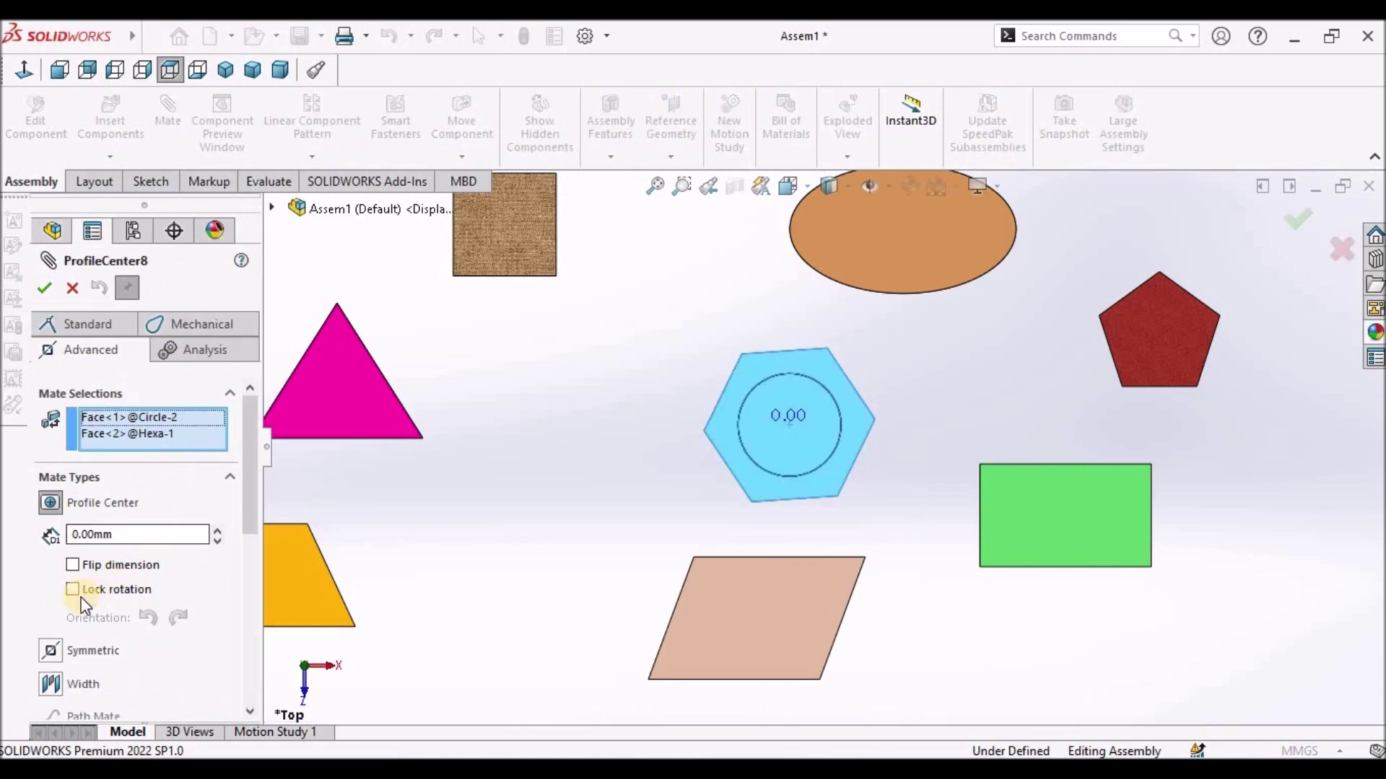
left_click(75, 591)
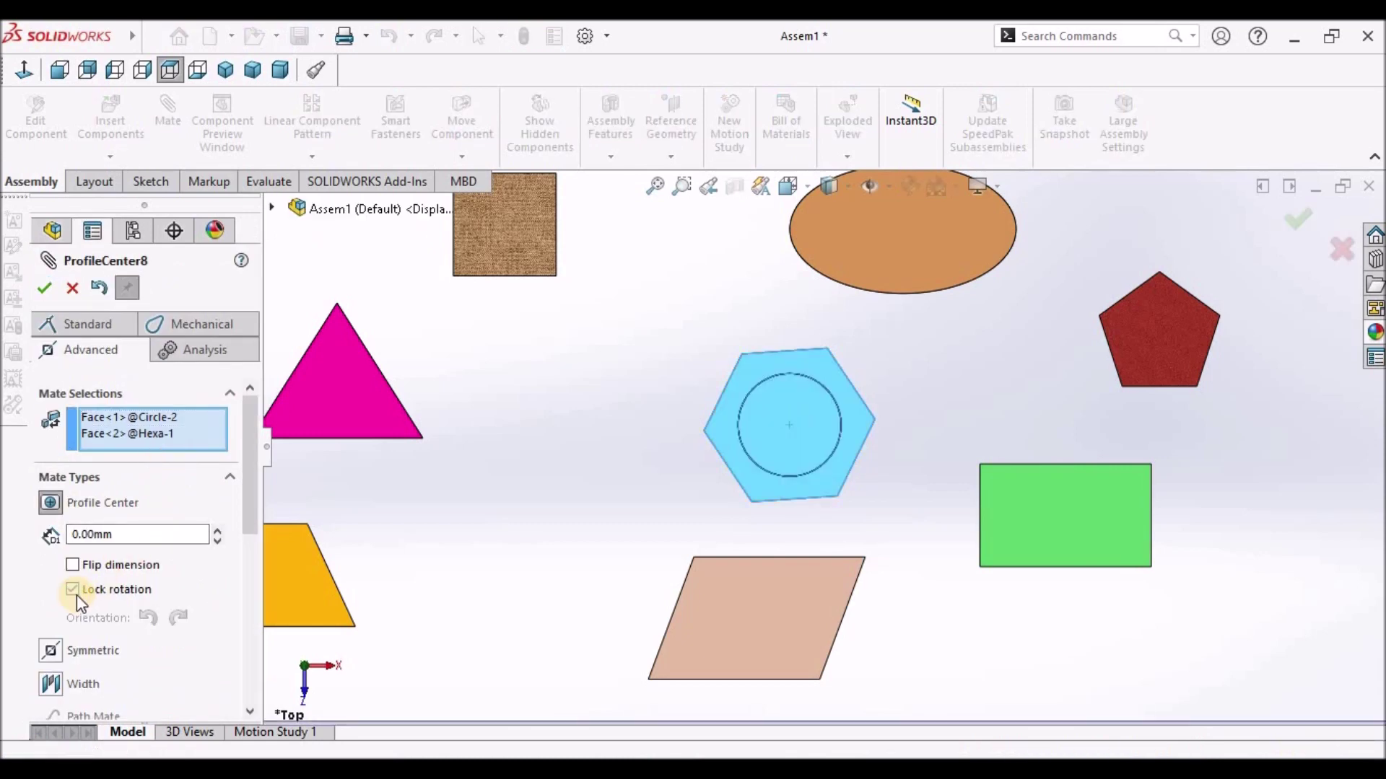
left_click(43, 288)
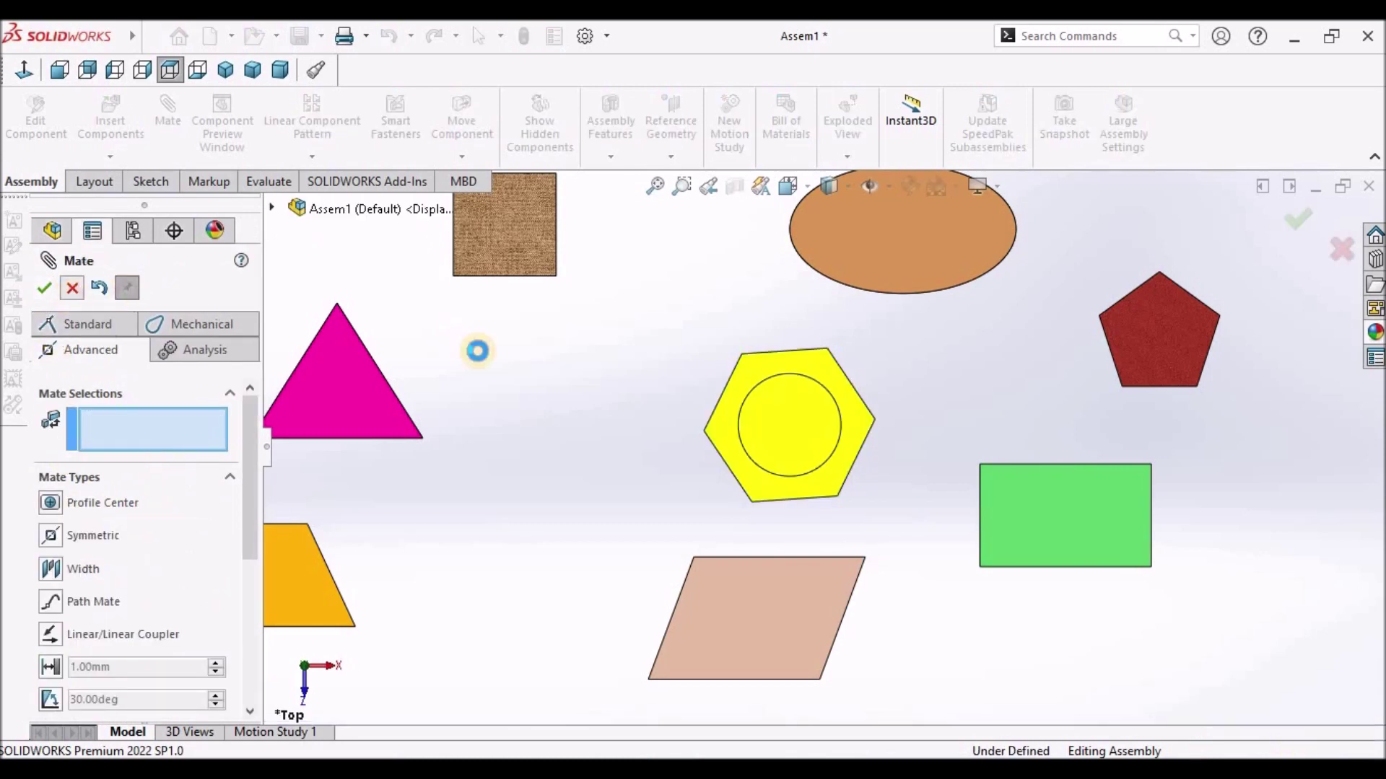
left_click_drag(774, 373, 797, 368)
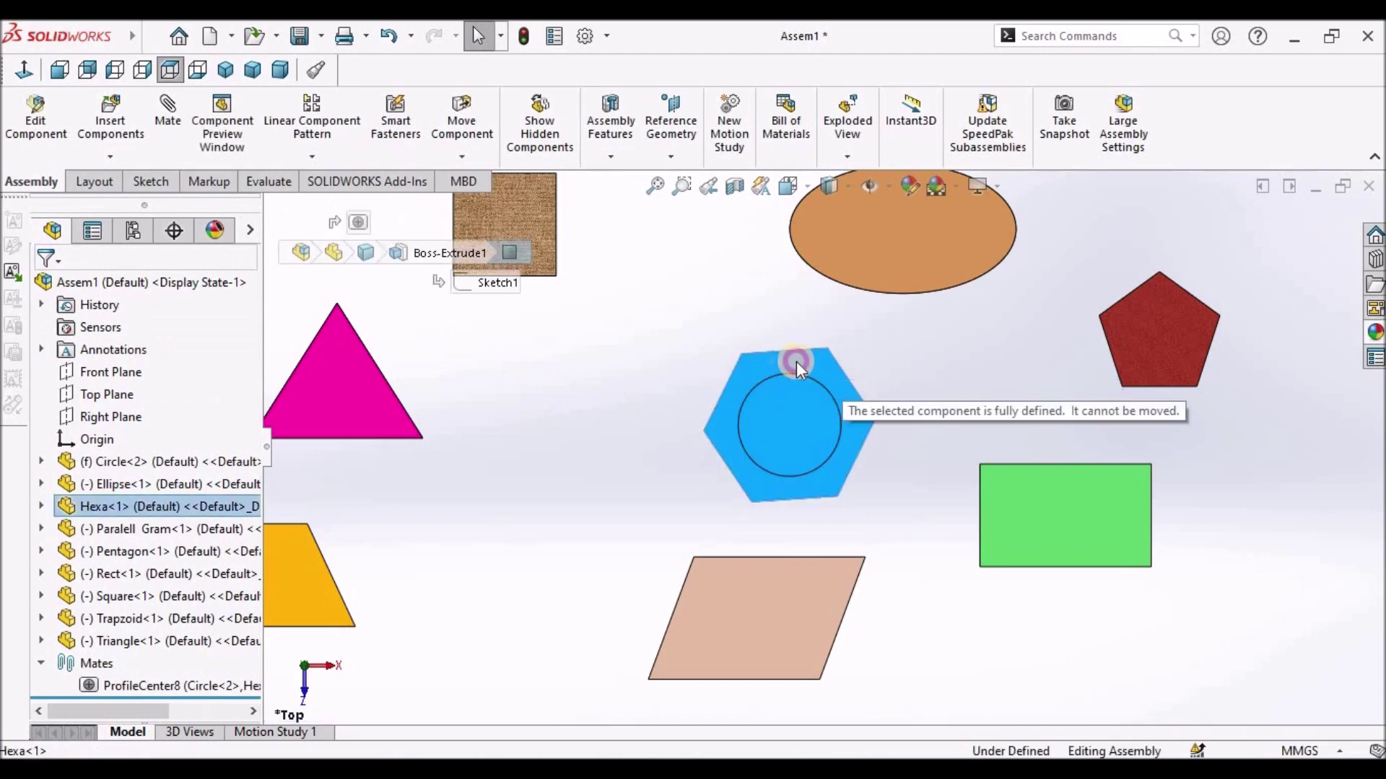
left_click(531, 403)
Step: Set the offset distance of the cylinder-hexagon profile center mate to 10 mm
left_click(124, 686)
right_click(124, 686)
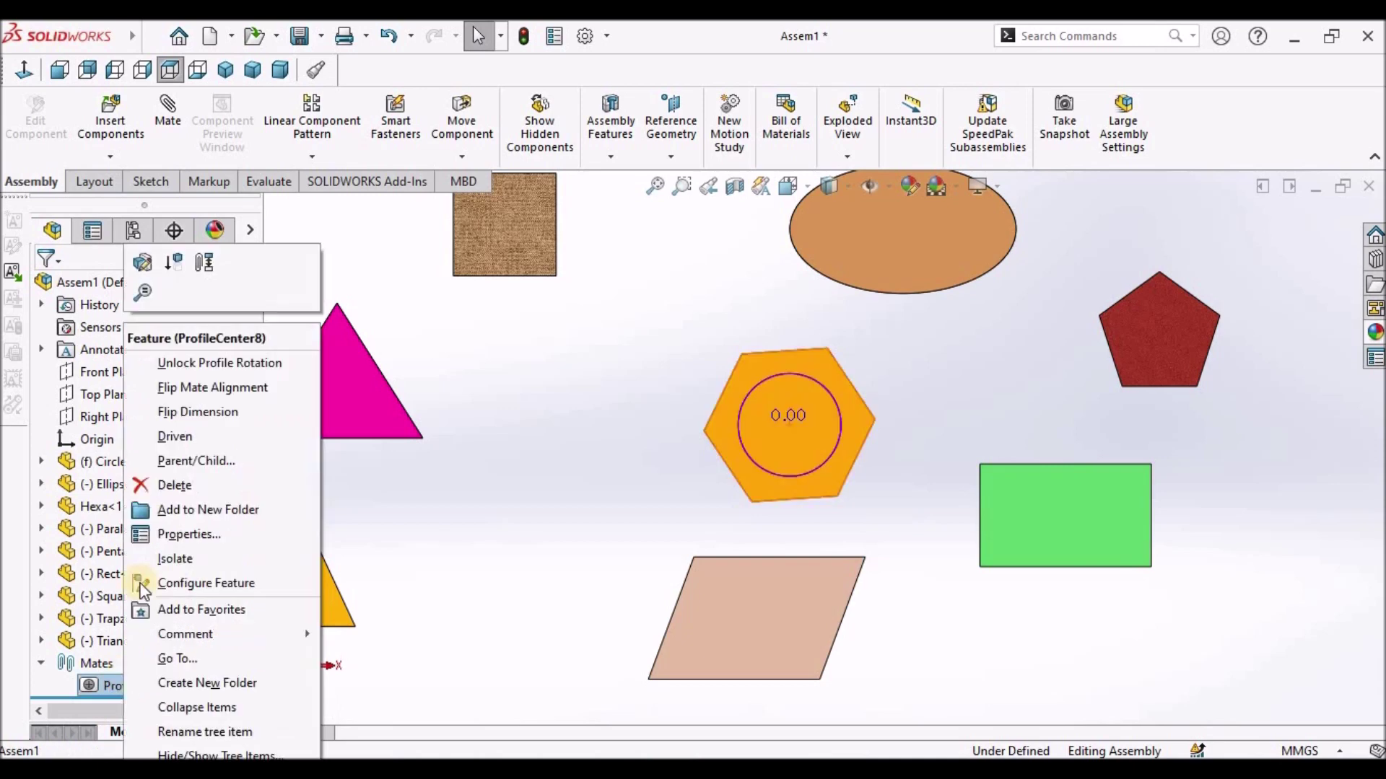
left_click(144, 261)
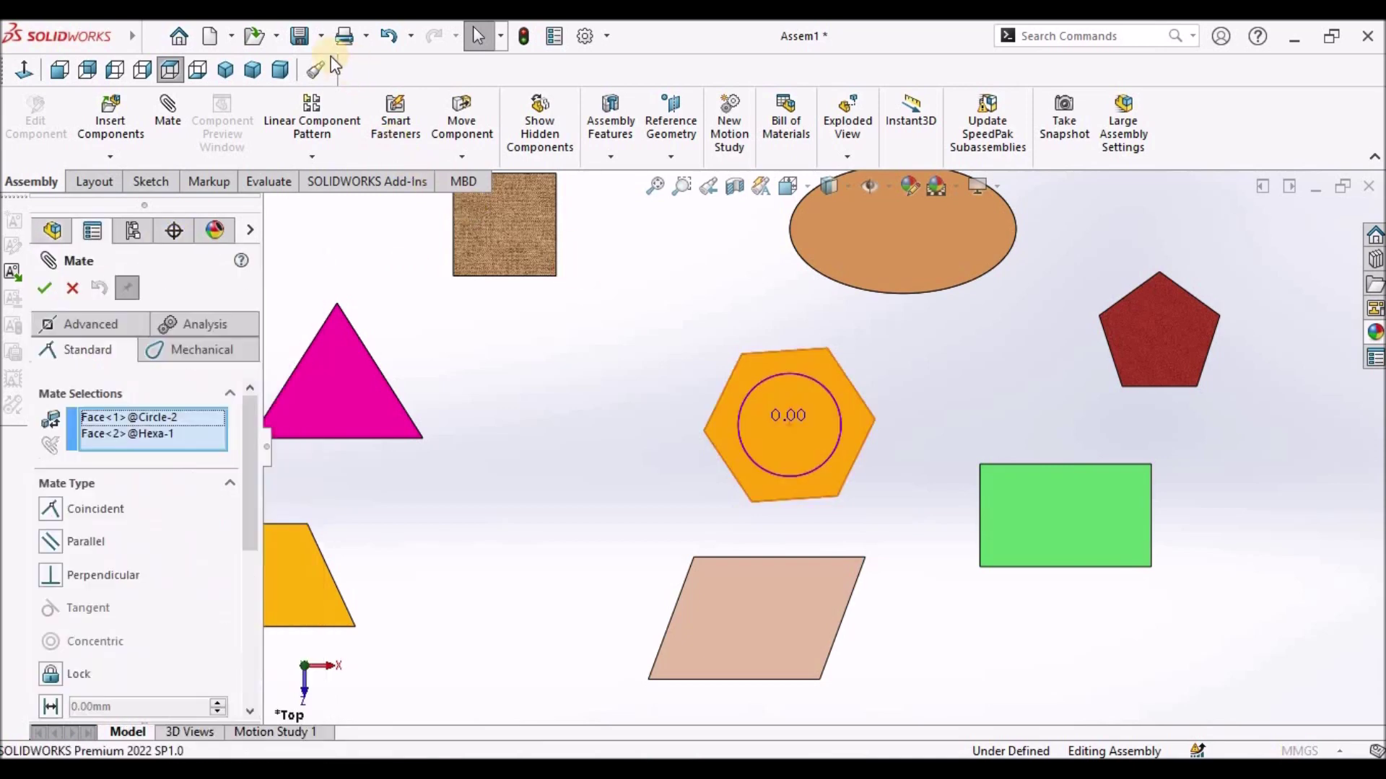
left_click(280, 69)
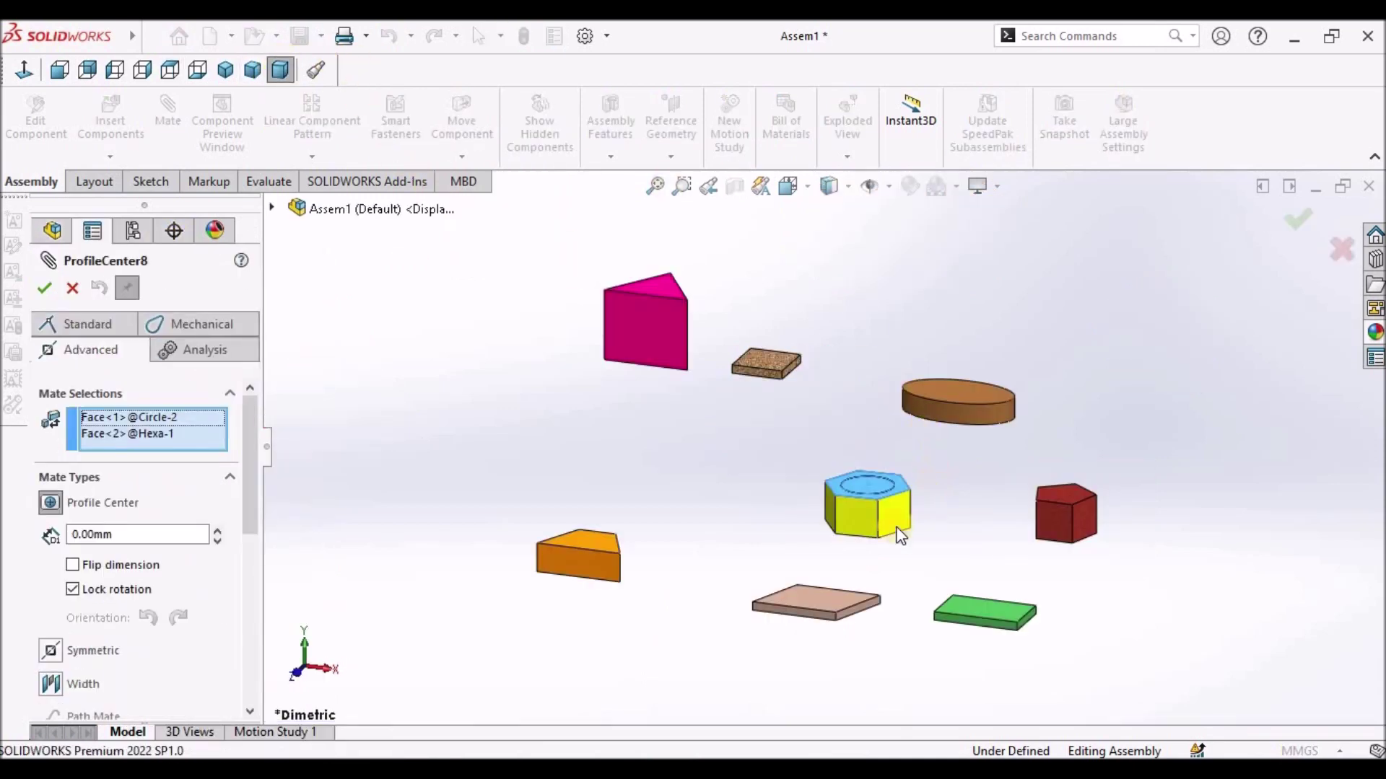
scroll(864, 525, "down", 4)
double_click(119, 535)
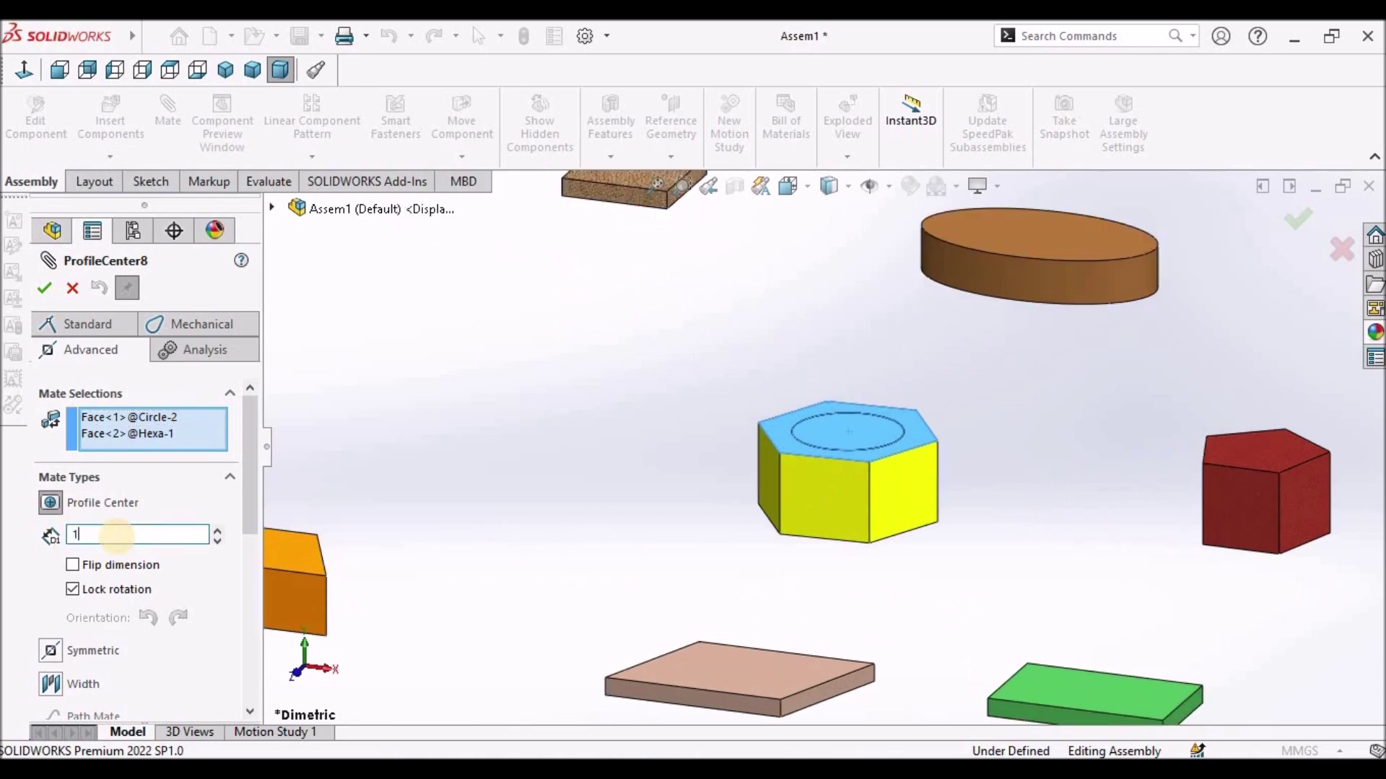
type("10")
key("Return")
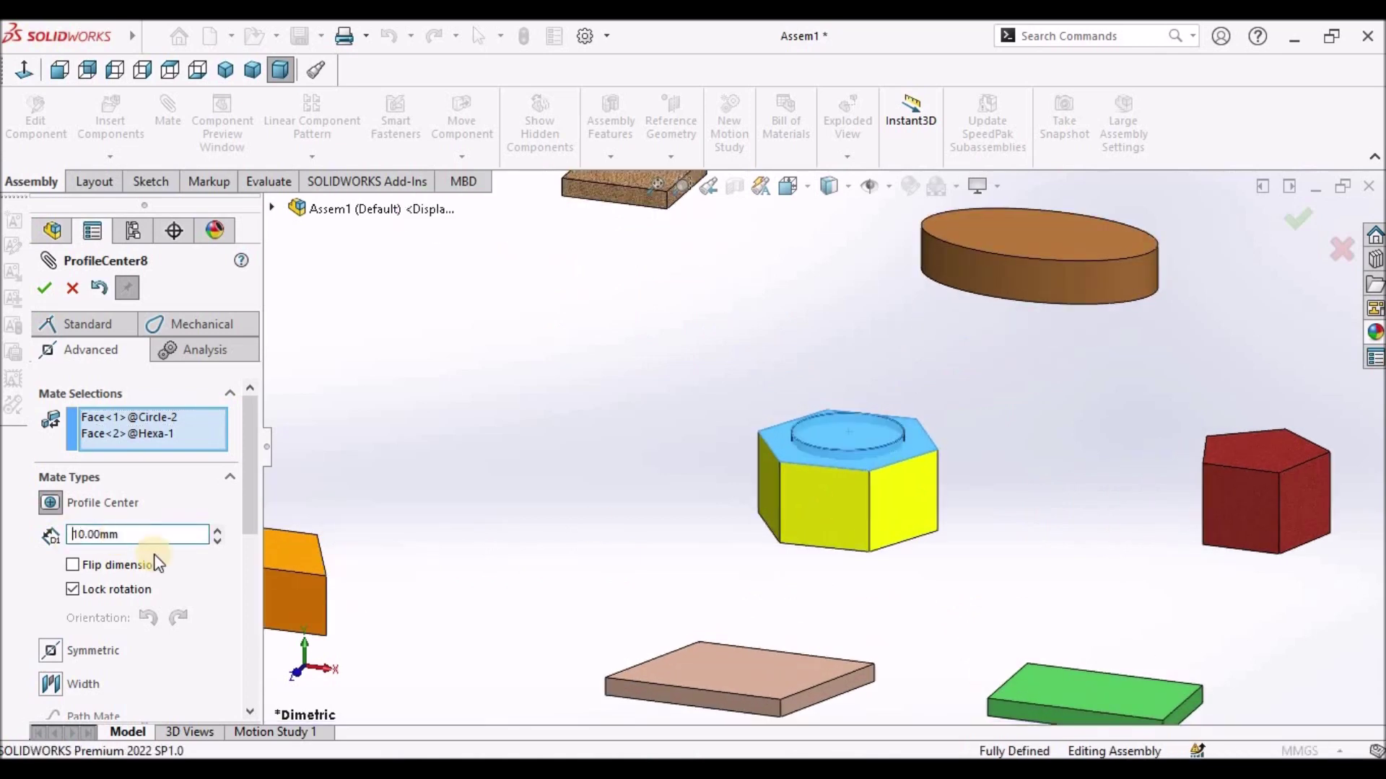
left_click(44, 288)
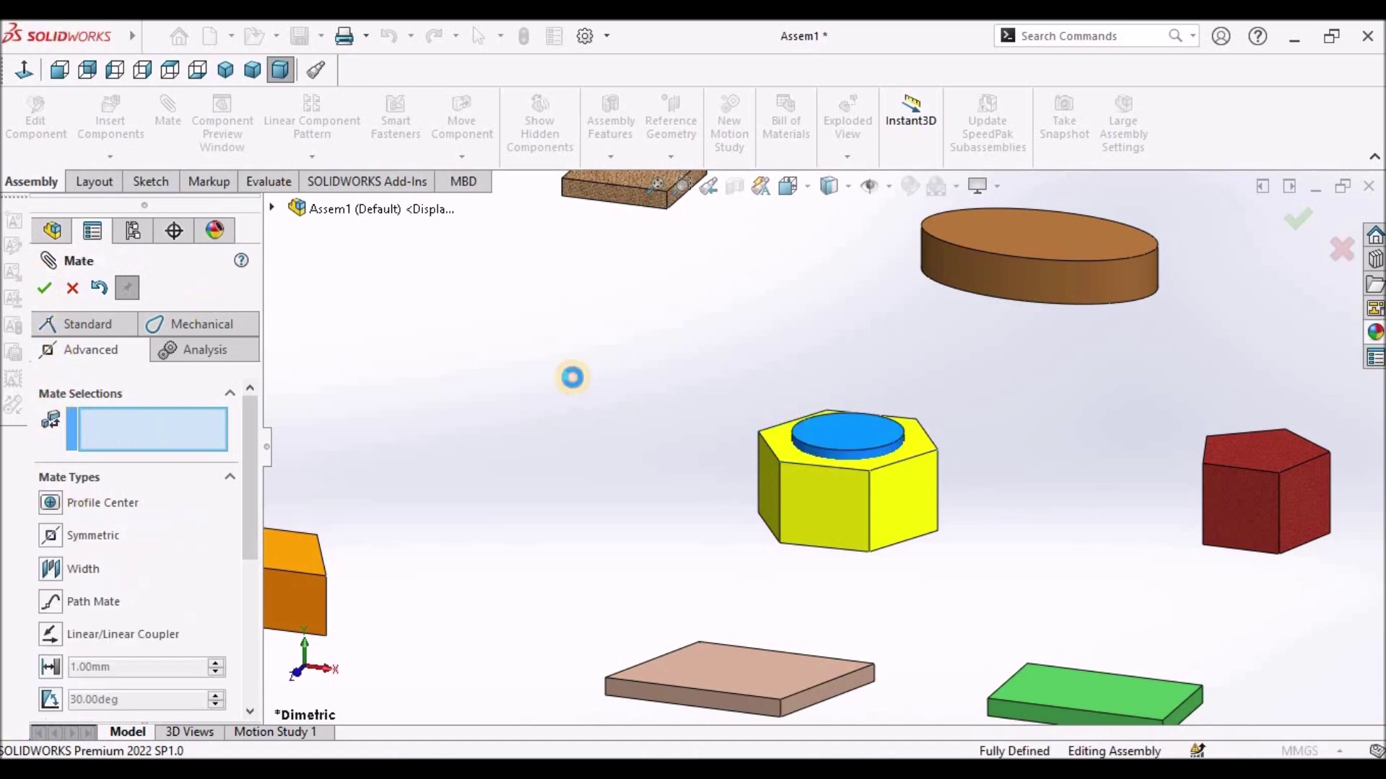
left_click(76, 286)
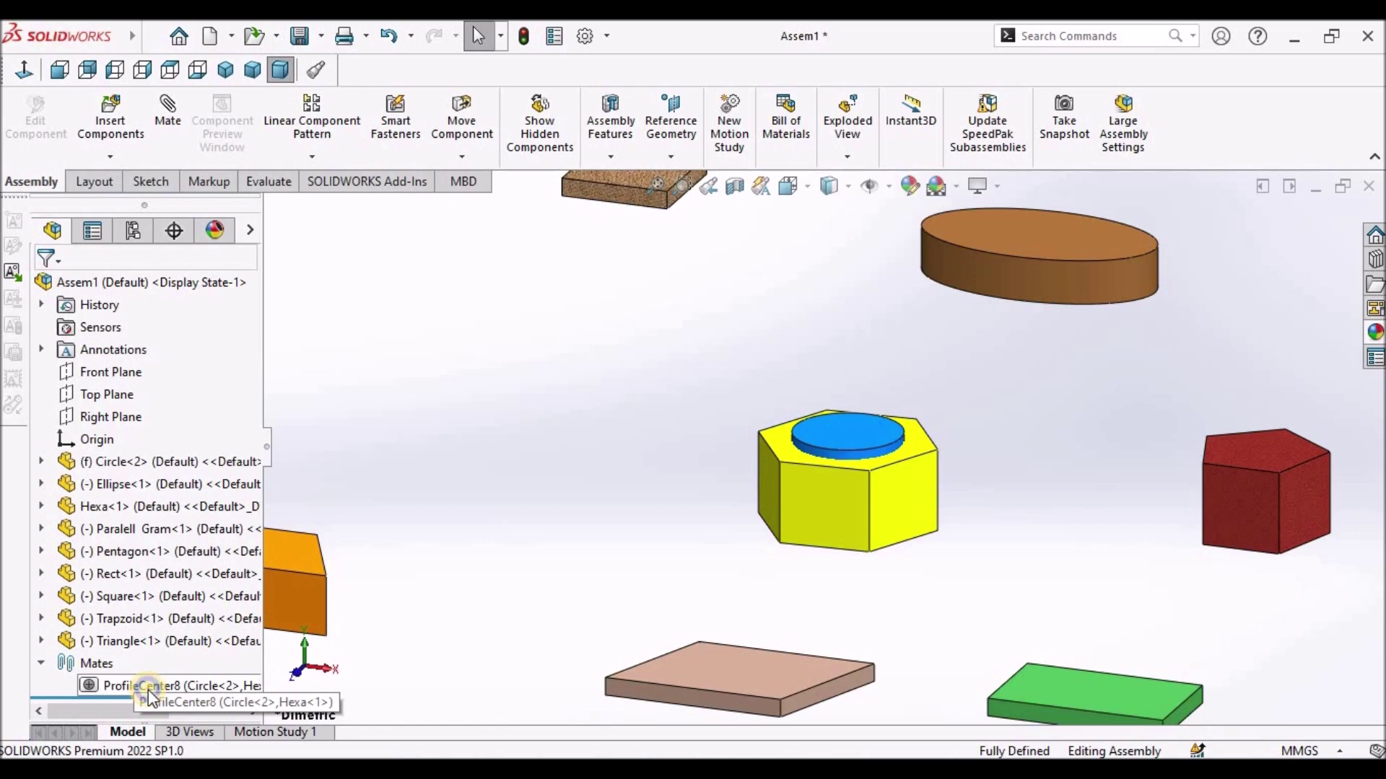
Step: Open the cylinder-hexagon profile center mate for editing, try the Flip dimension option and clear it again
right_click(149, 690)
left_click(165, 263)
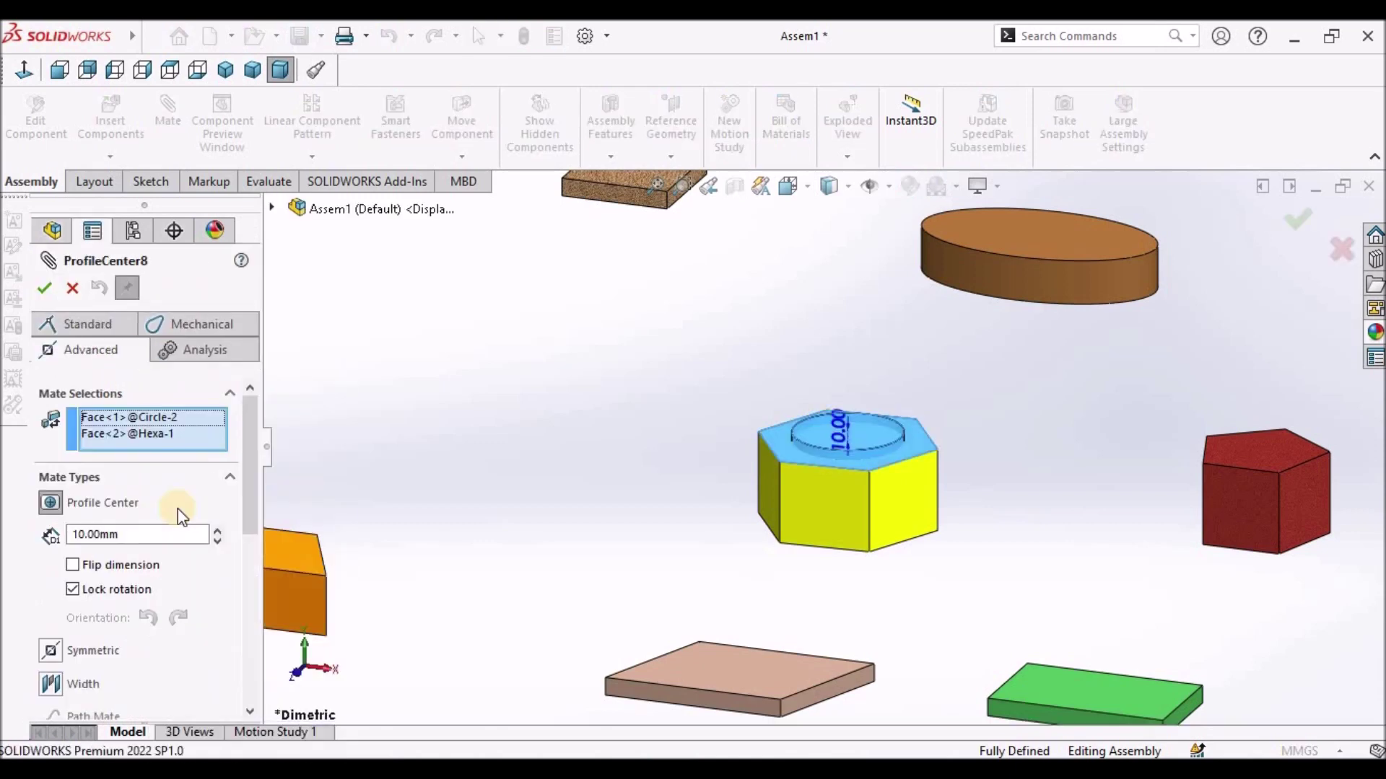
left_click(72, 566)
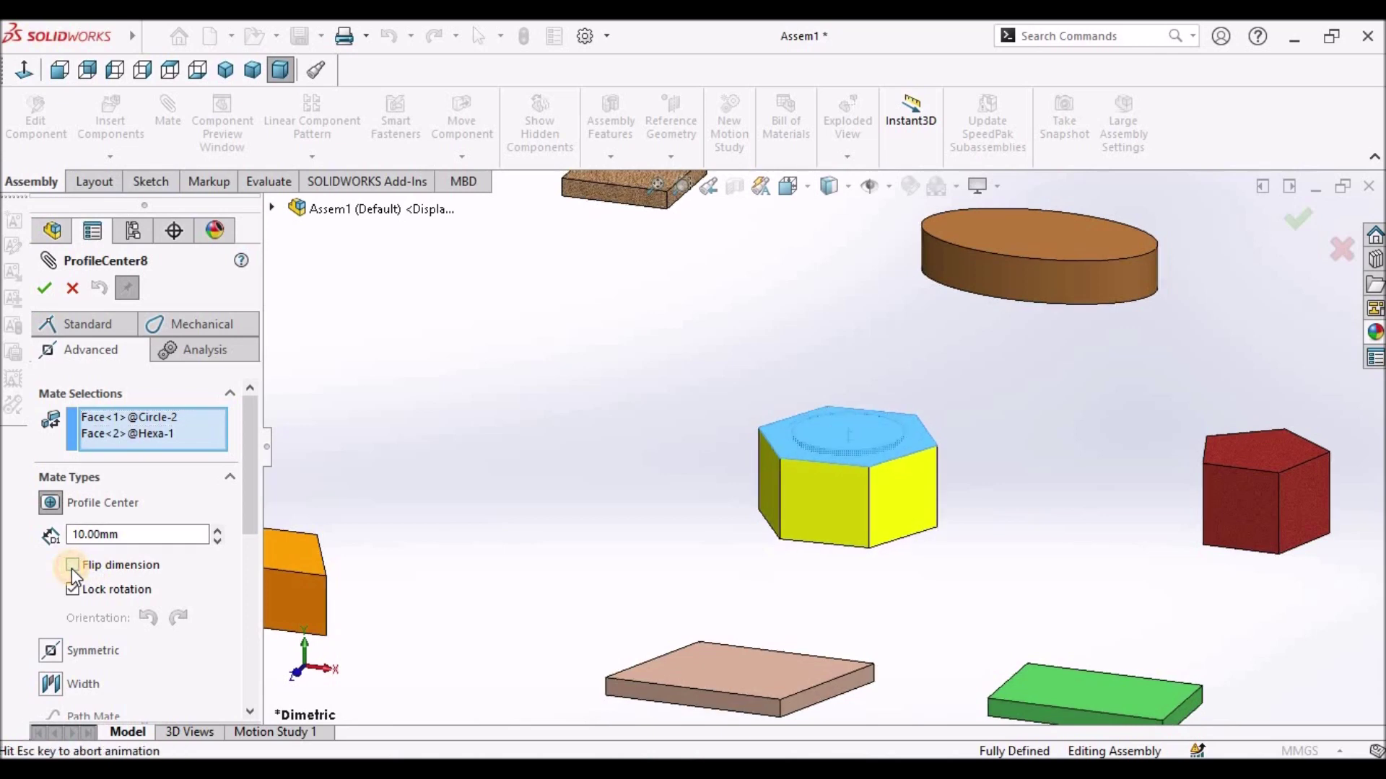
mouse_move(929, 503)
middle_mouse_down()
mouse_move(928, 402)
mouse_move(940, 520)
middle_mouse_up()
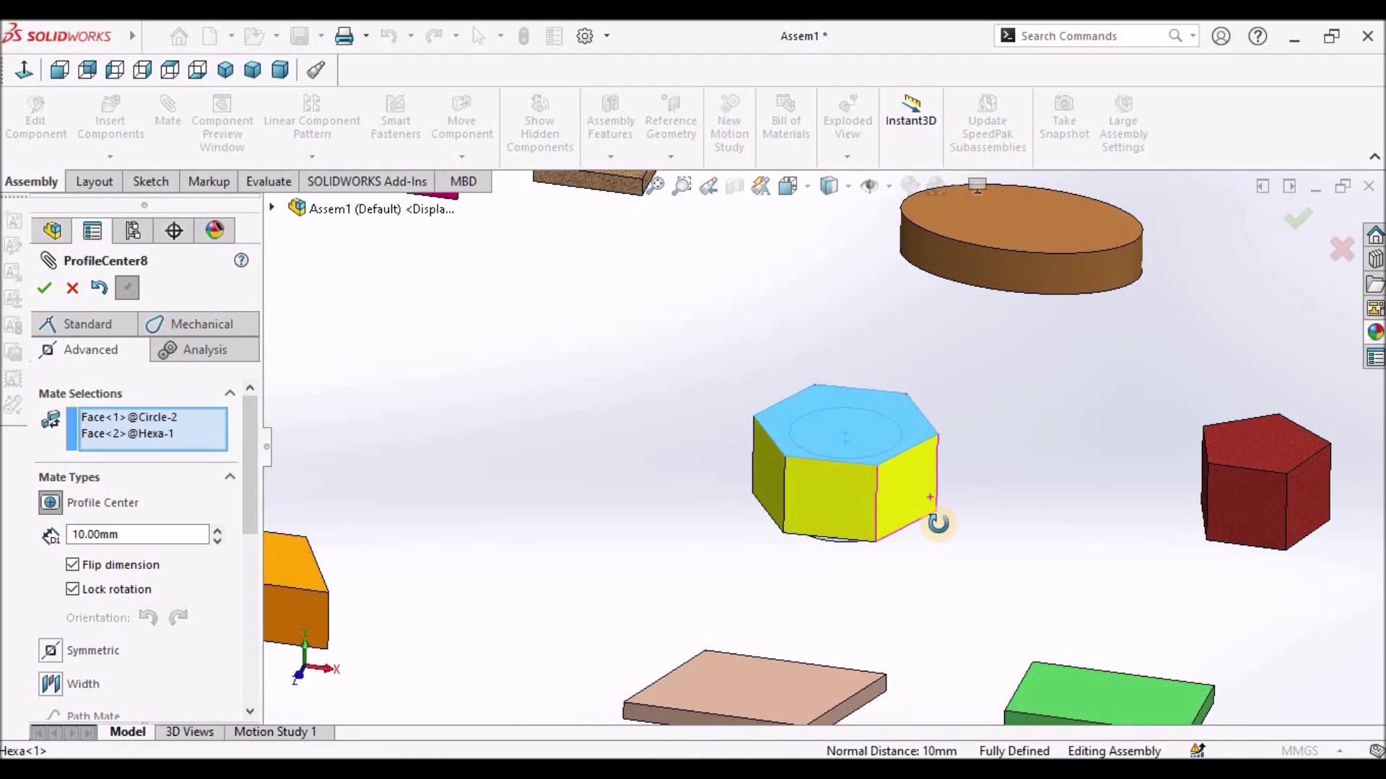
left_click(73, 564)
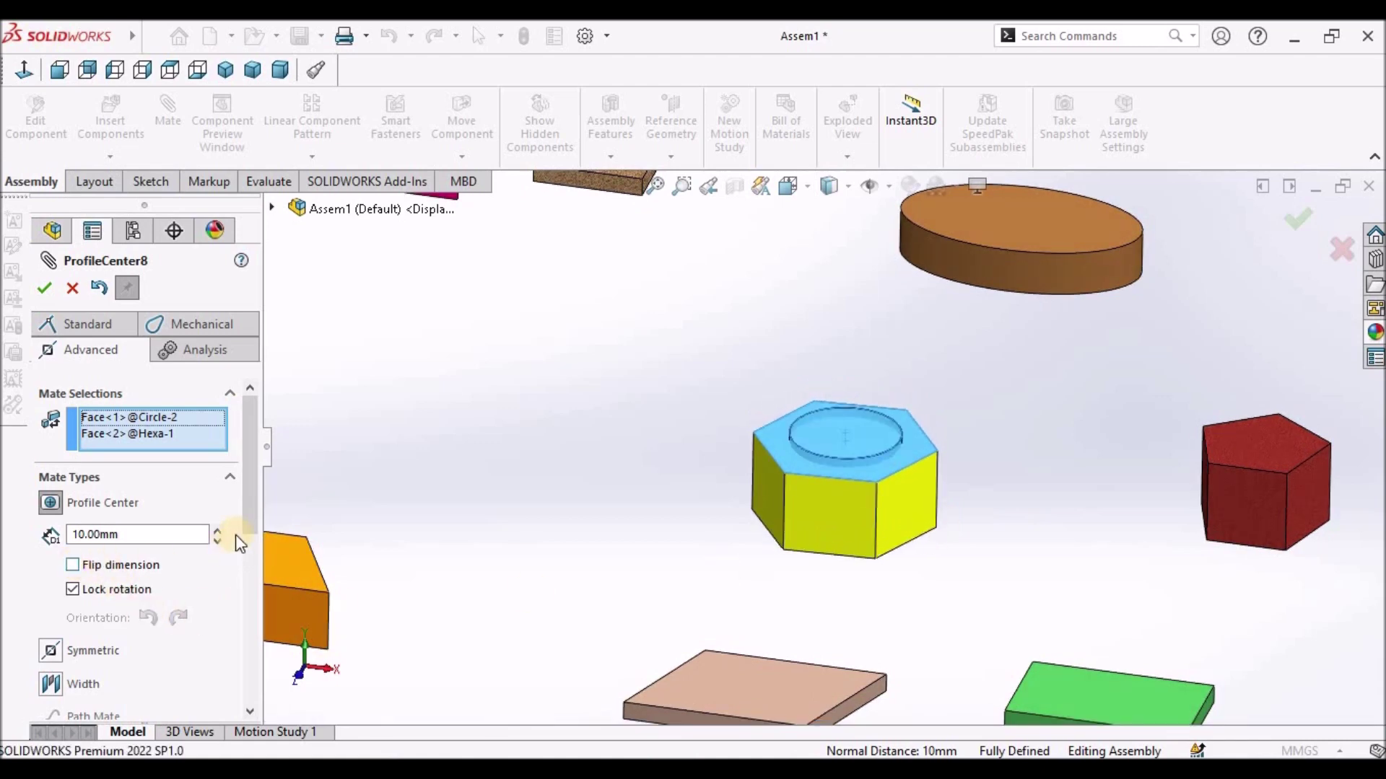
Step: Turn off Lock rotation in the profile center mate and rotate the hexagon around the cylinder
left_click(73, 589)
left_click(44, 288)
left_click(72, 288)
left_click(835, 522)
left_click_drag(835, 527, 281, 549)
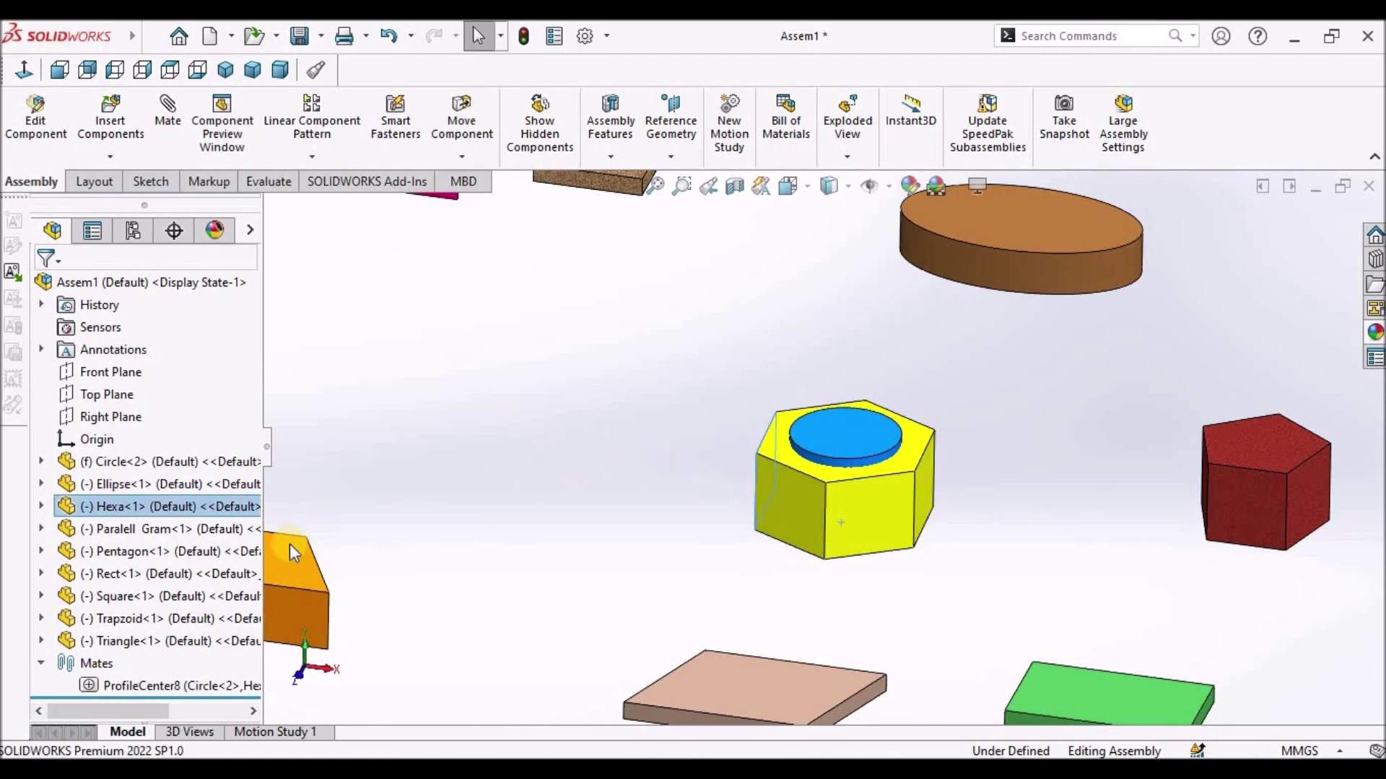
Step: Suppress the cylinder-hexagon profile center mate and move the hexagon away from the cylinder
left_click(137, 687)
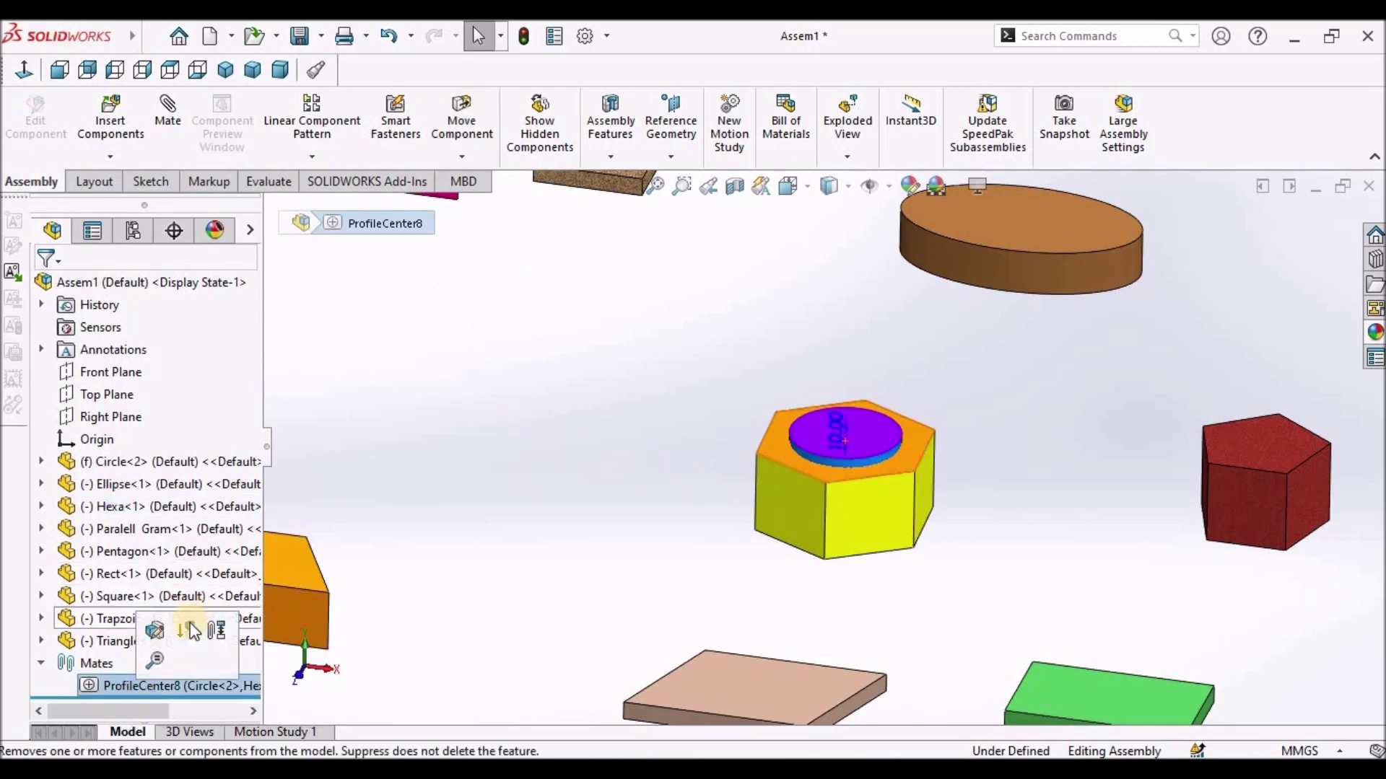
left_click_drag(812, 523, 620, 480)
key("Escape")
key("f")
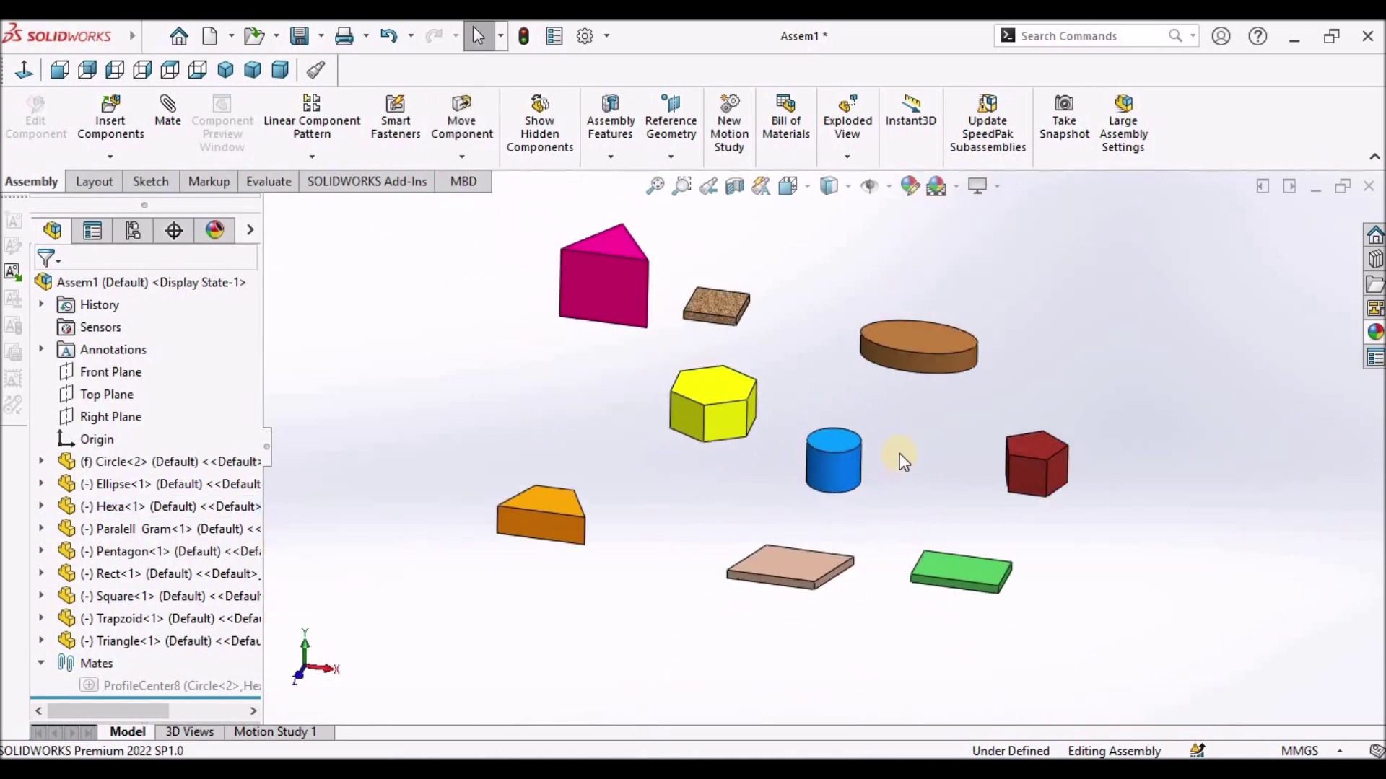
Step: Try a Profile Center advanced mate between the top faces of the pentagon and the cylinder
scroll(817, 412, "down", 2)
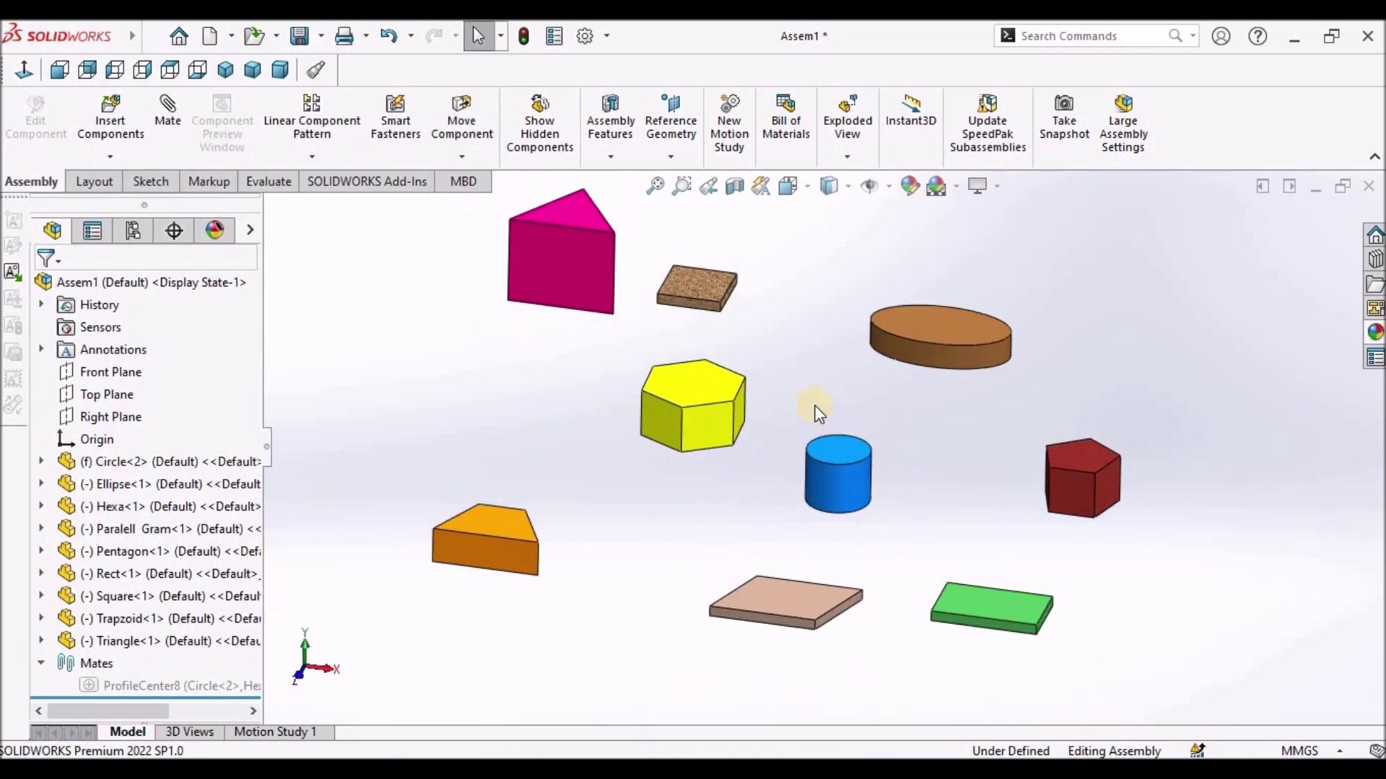
left_click(166, 123)
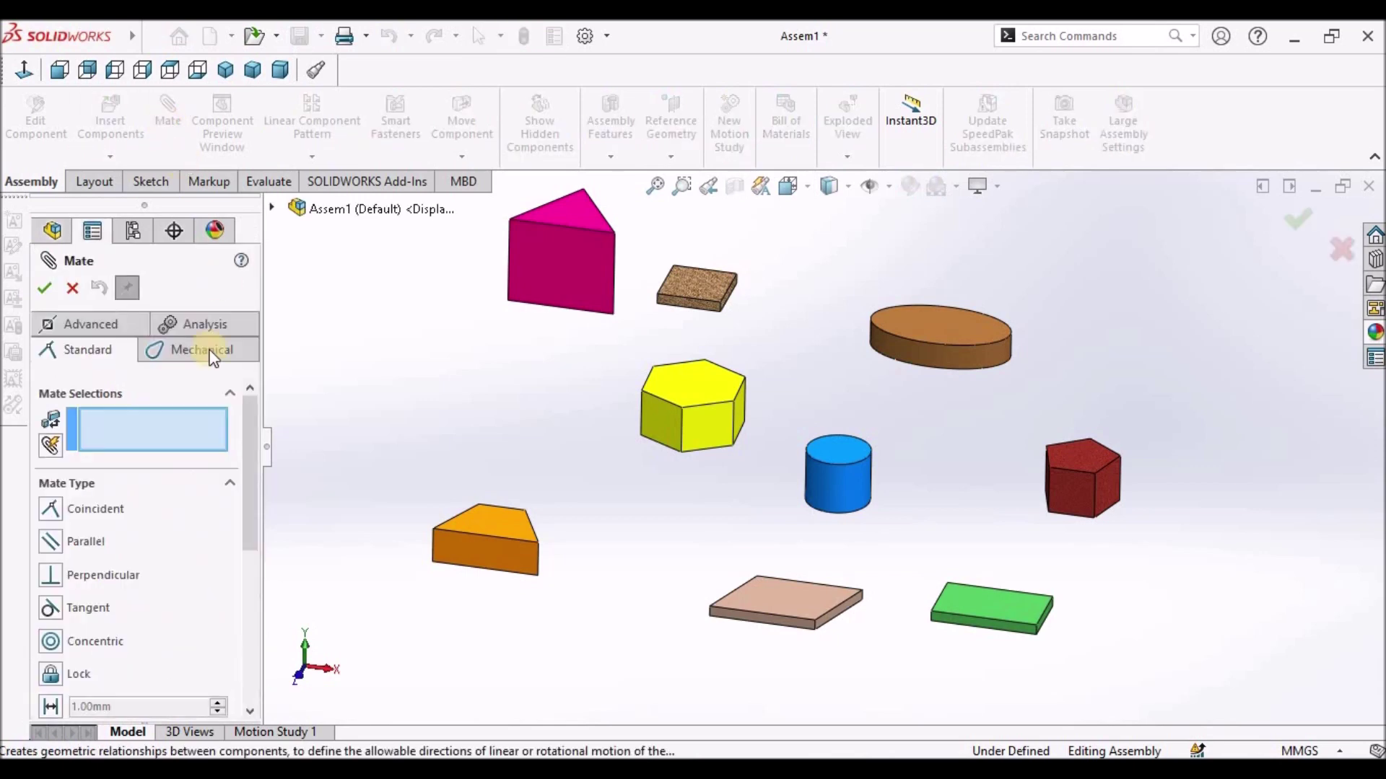
left_click(114, 328)
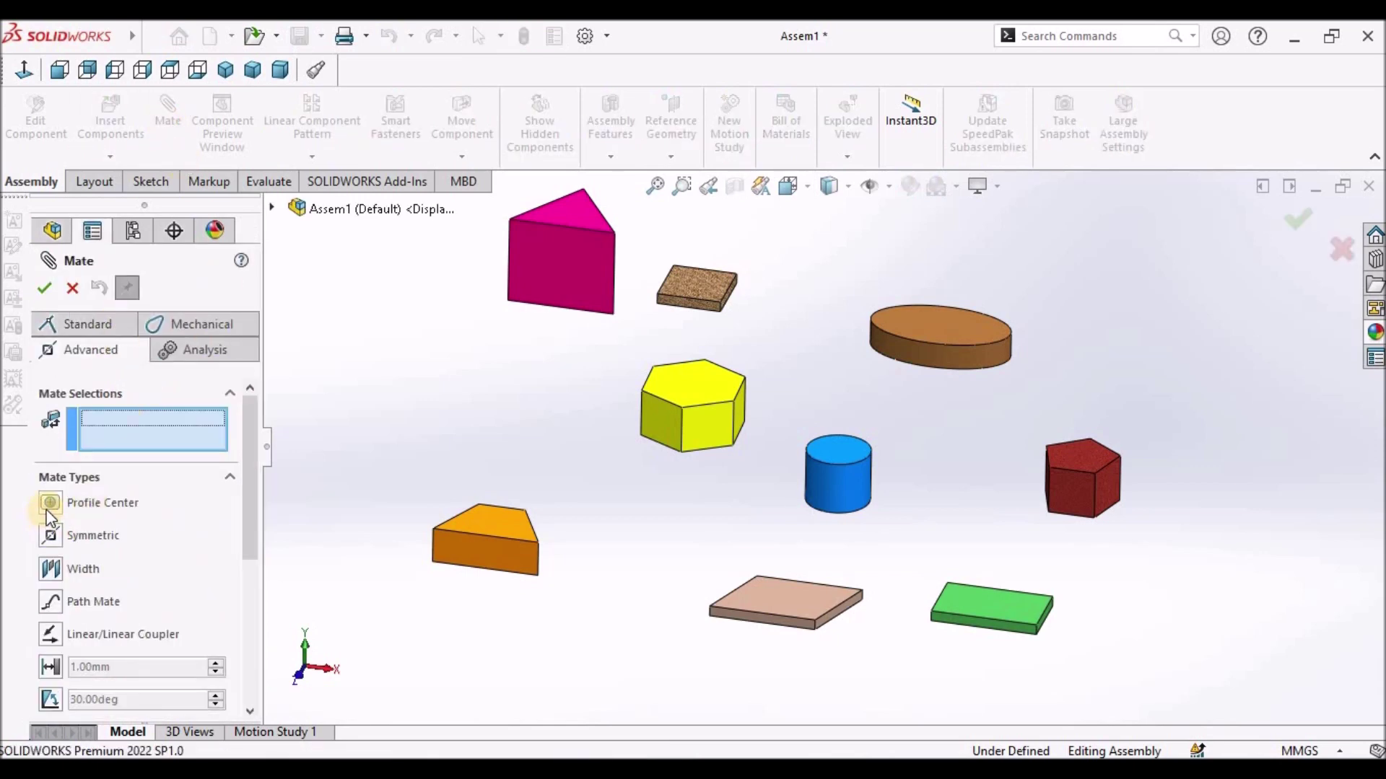
left_click(50, 503)
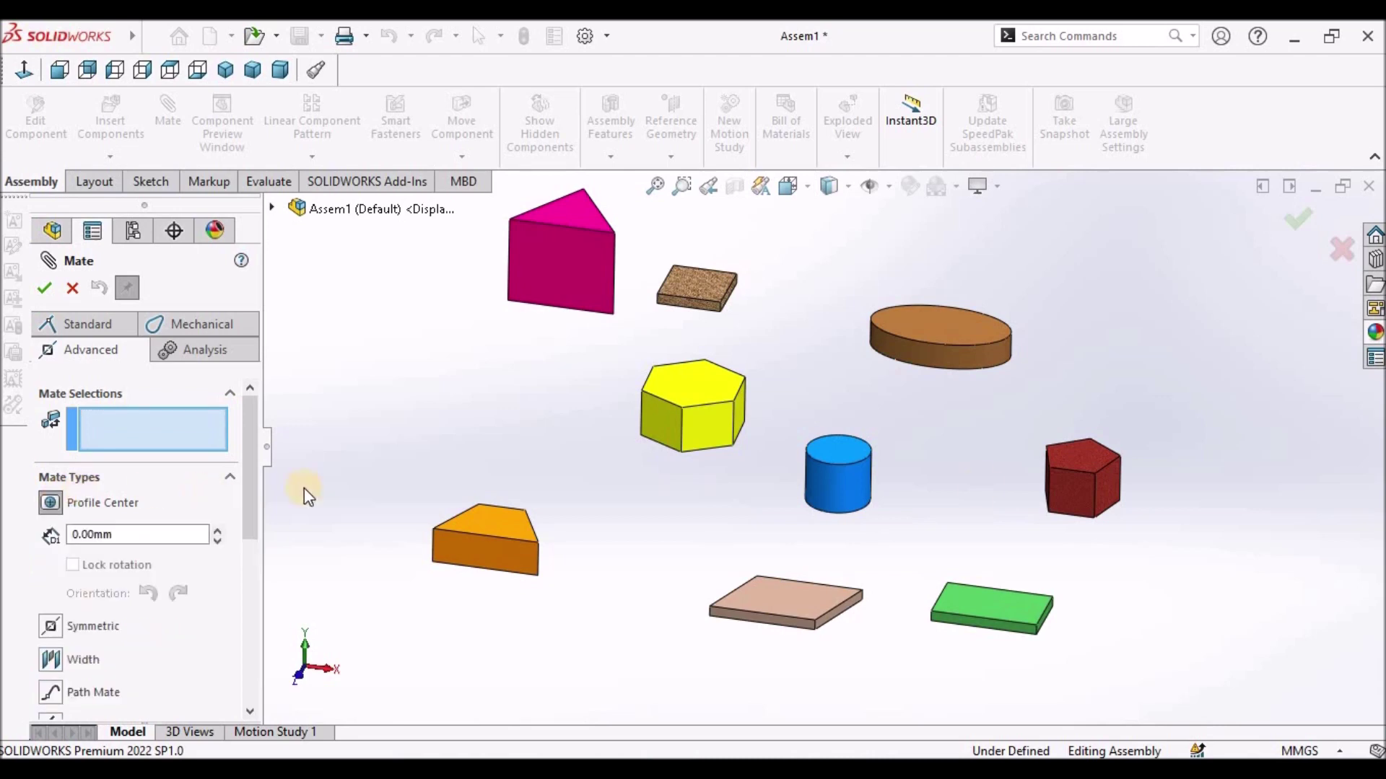
left_click(1082, 461)
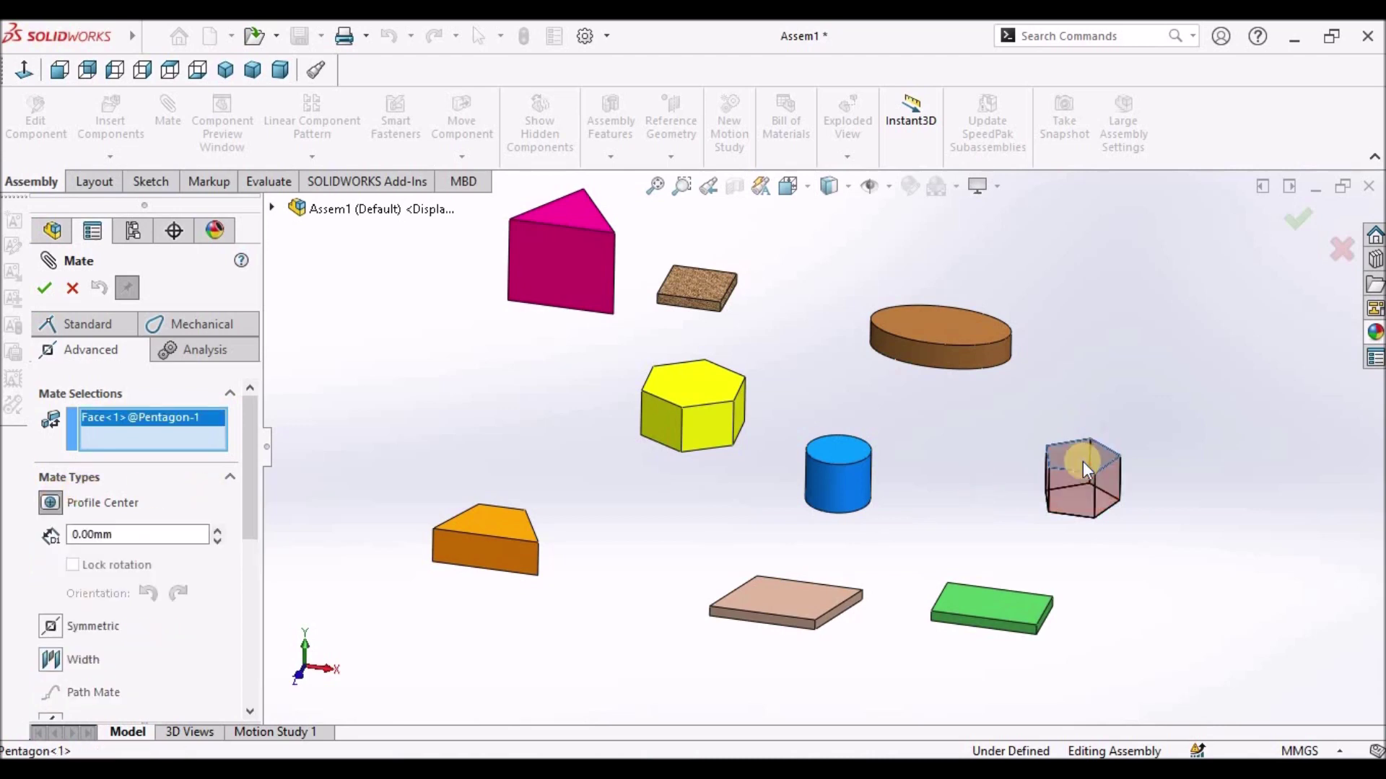
scroll(769, 420, "down", 4)
left_click(769, 420)
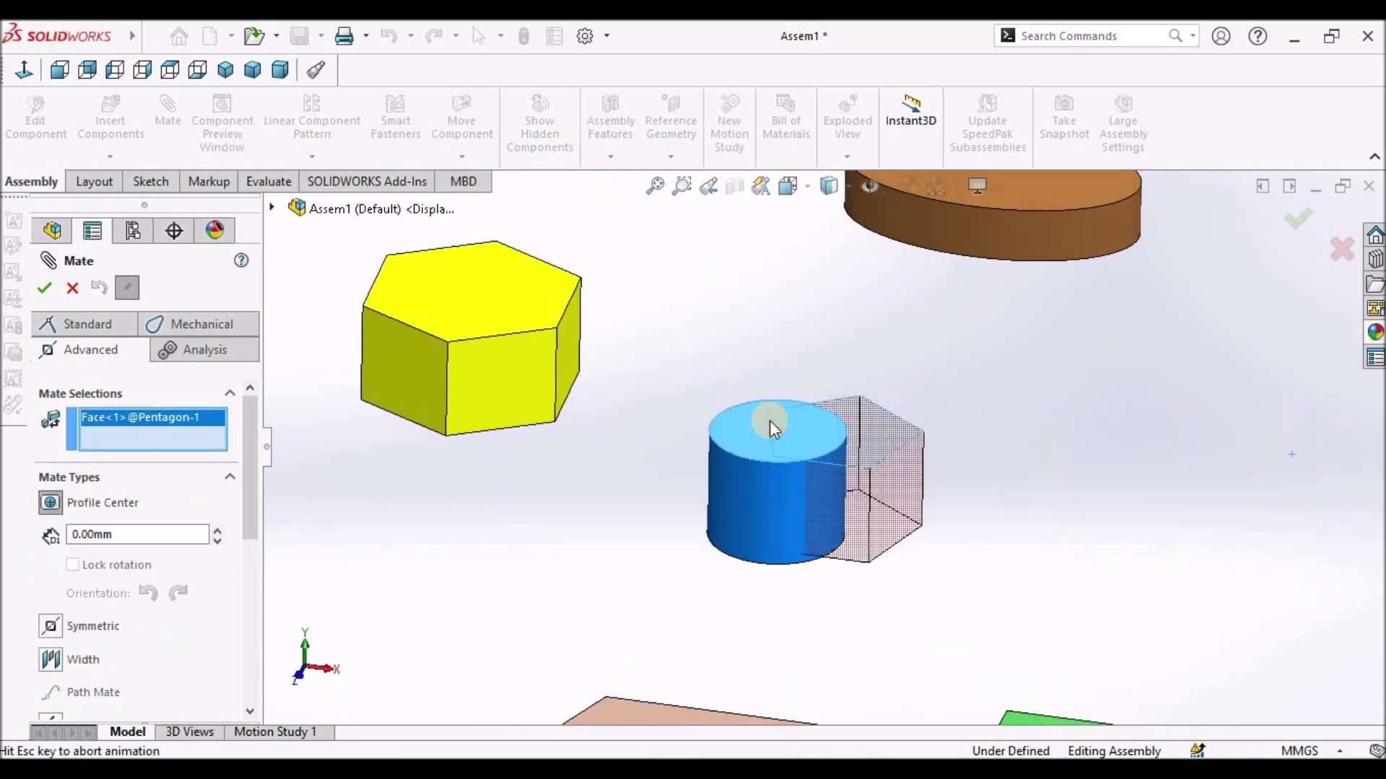
scroll(964, 417, "up", 3)
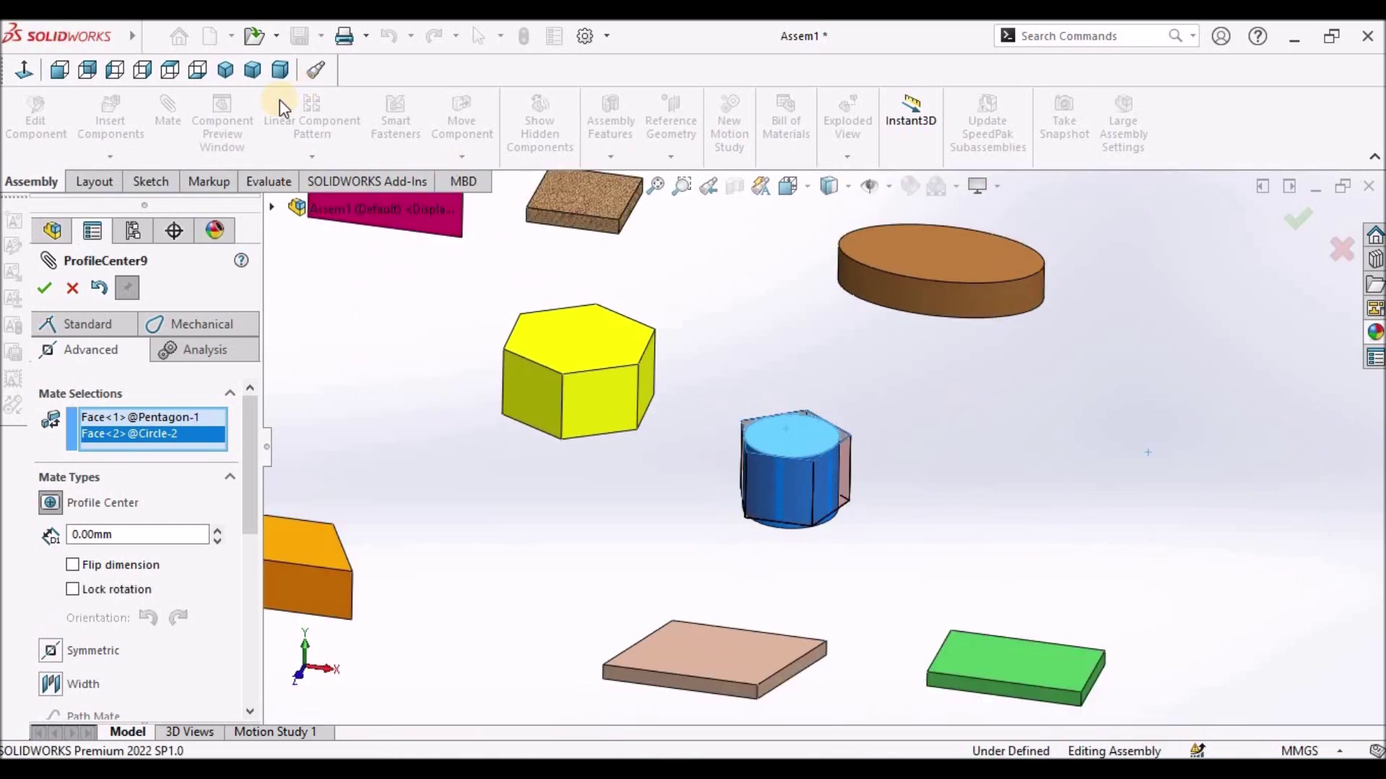
Step: Inspect the pentagon's centring on the cylinder from the top view and undo their profile center mate
left_click(170, 69)
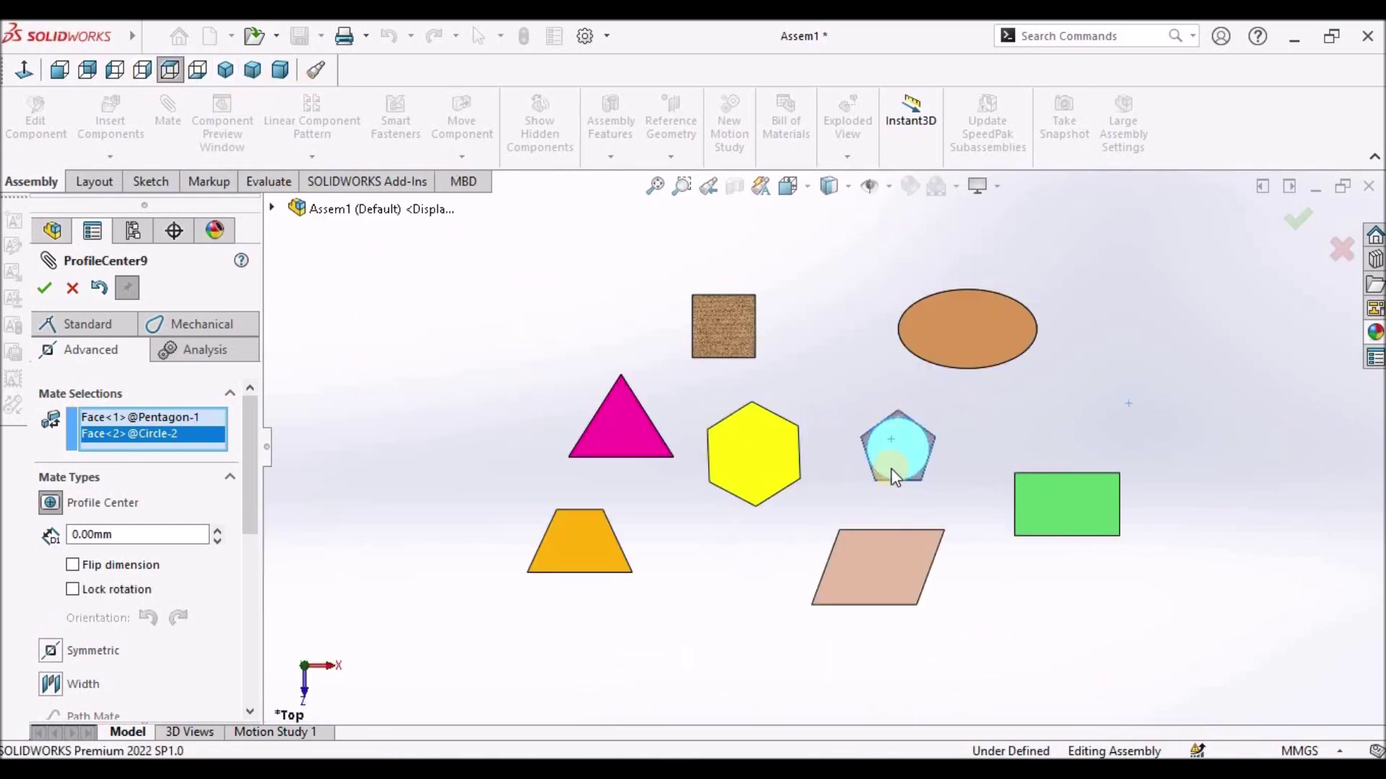
scroll(940, 476, "down", 4)
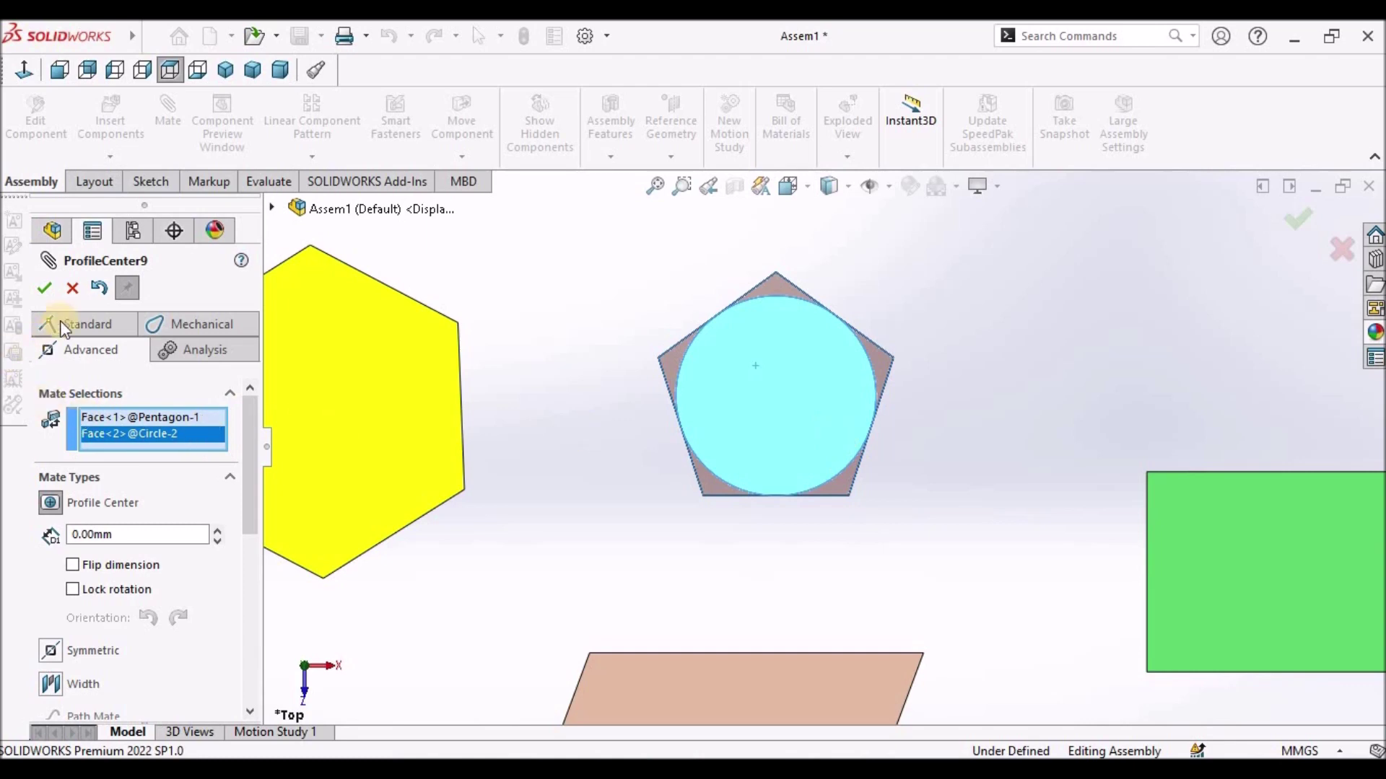
left_click(99, 289)
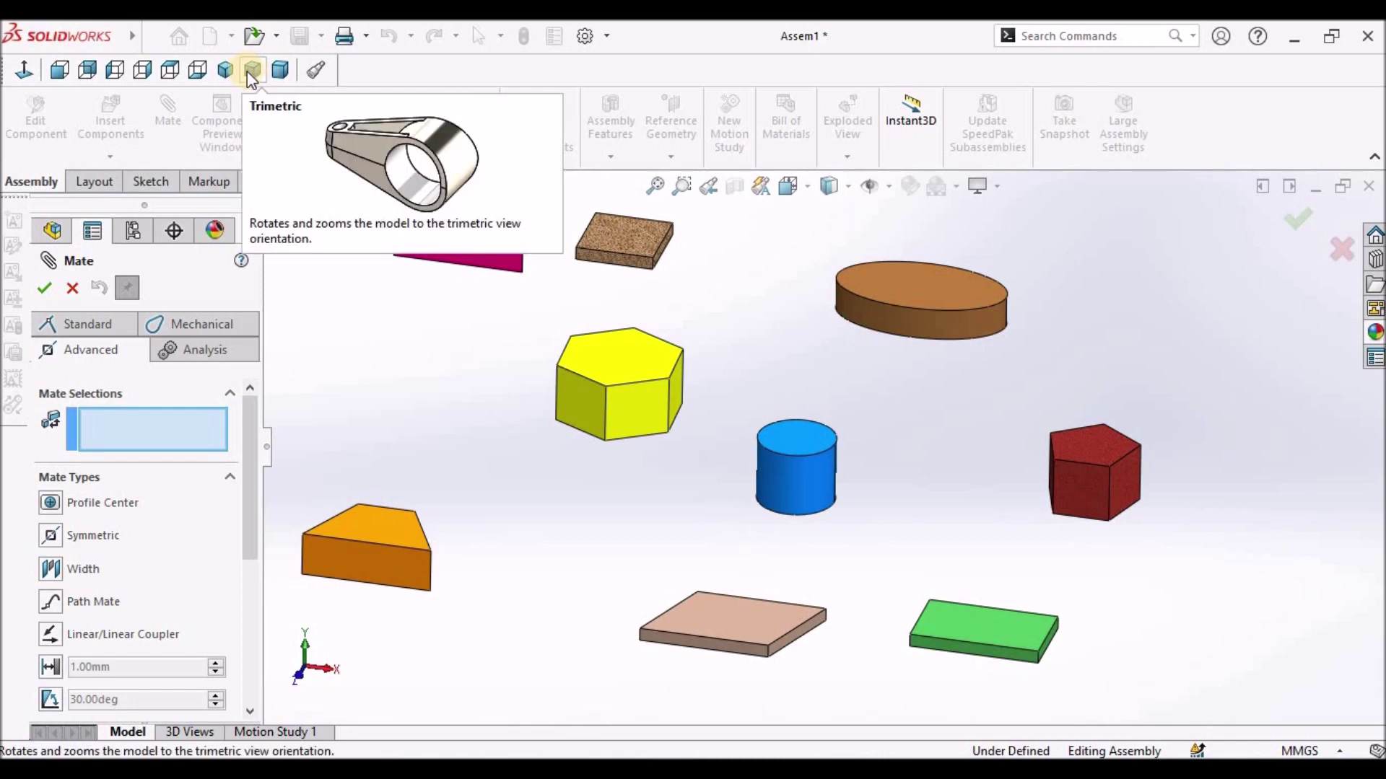
Step: Try a Profile Center mate between the top faces of the square and the hexagon in the top view
left_click(175, 69)
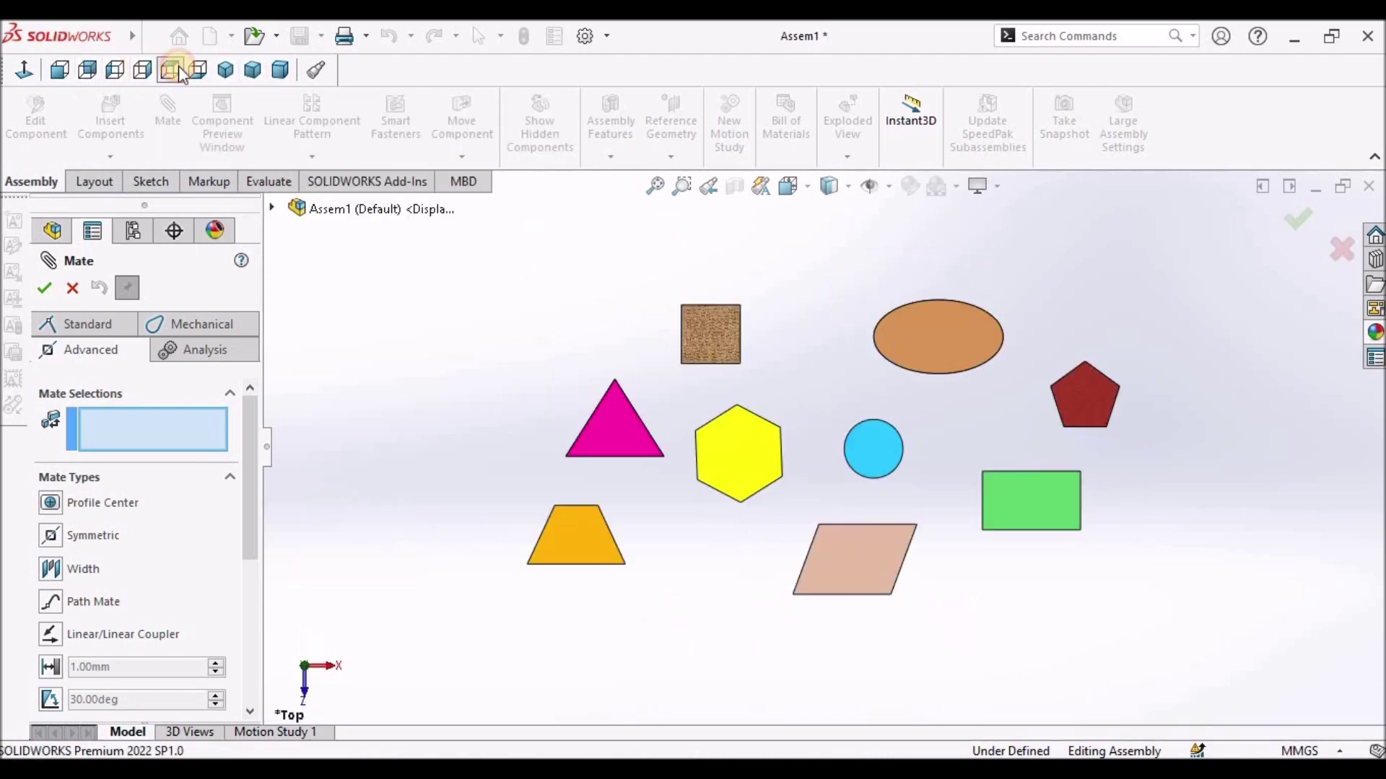
left_click(50, 502)
scroll(951, 395, "down", 3)
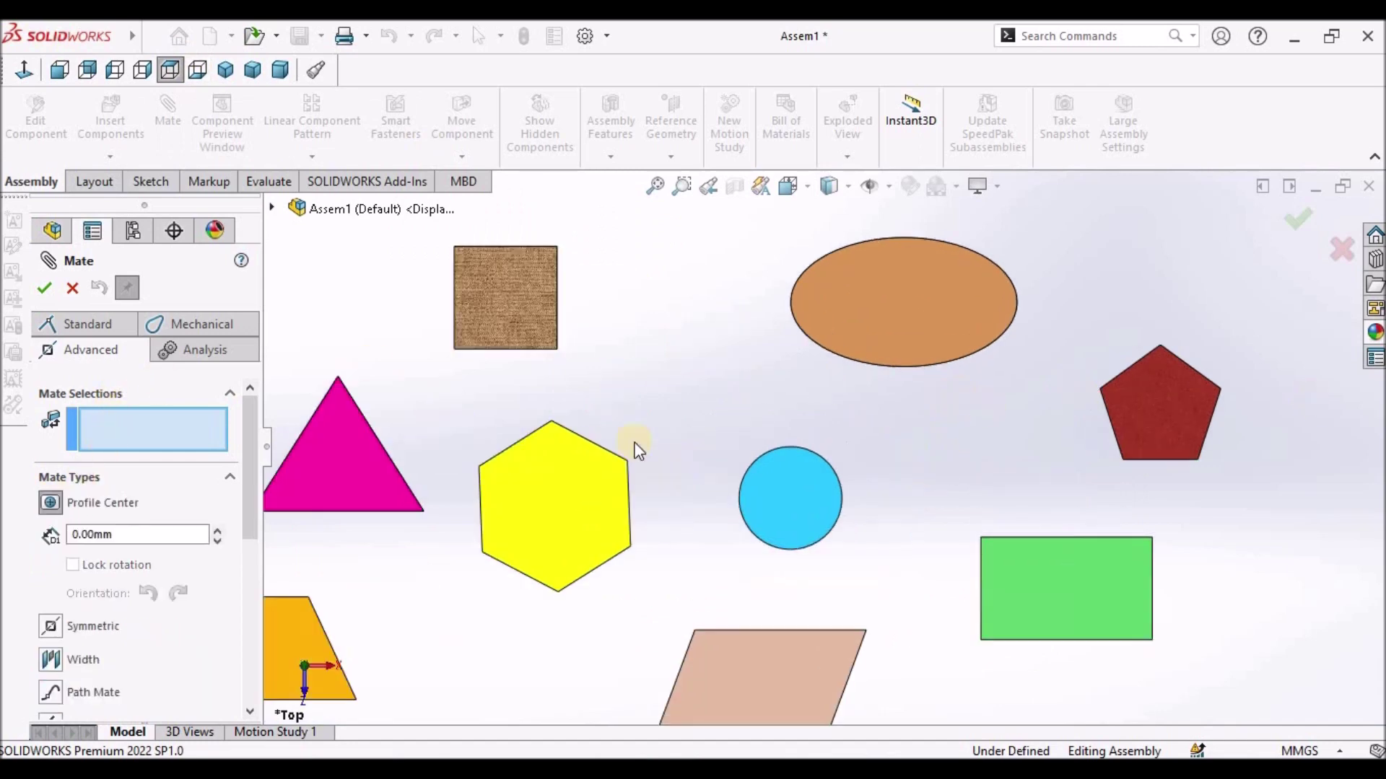
left_click(526, 284)
left_click(588, 530)
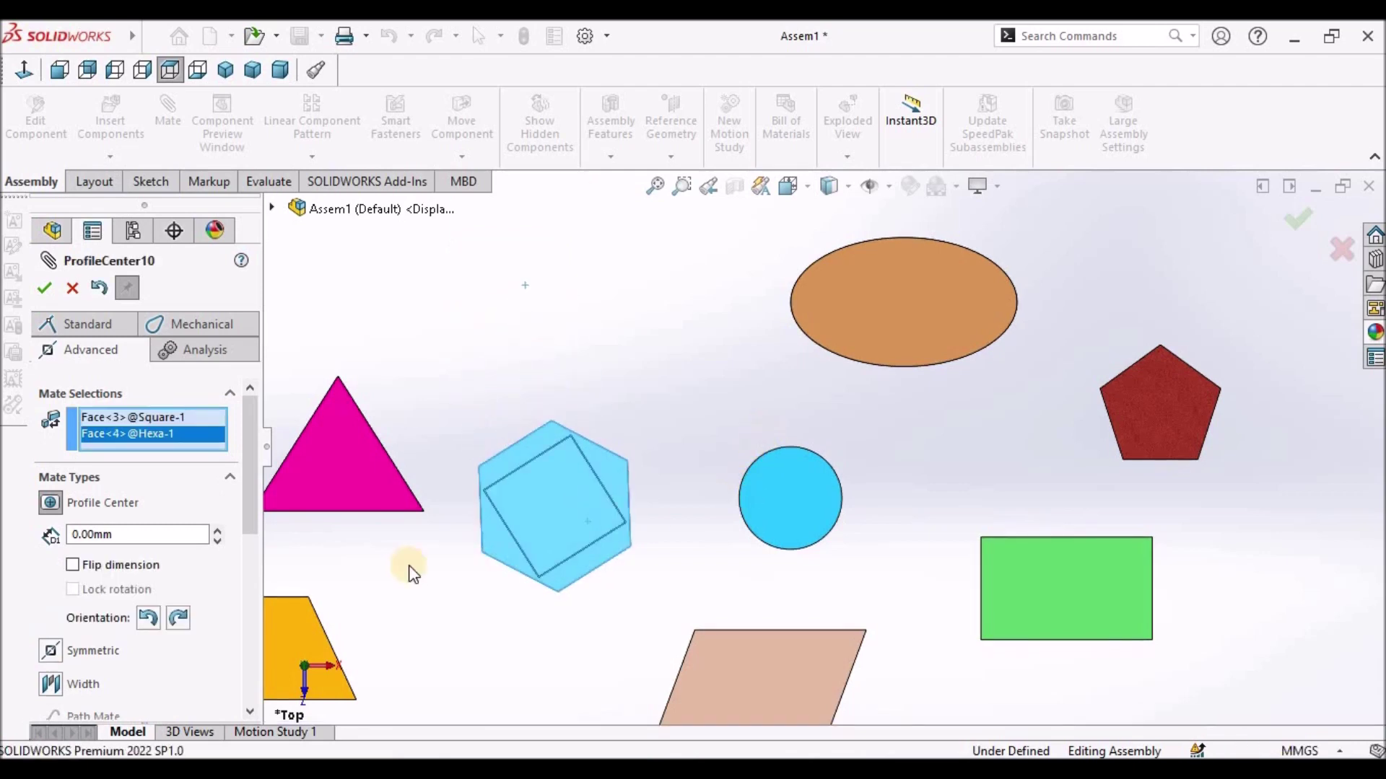
scroll(582, 504, "down", 2)
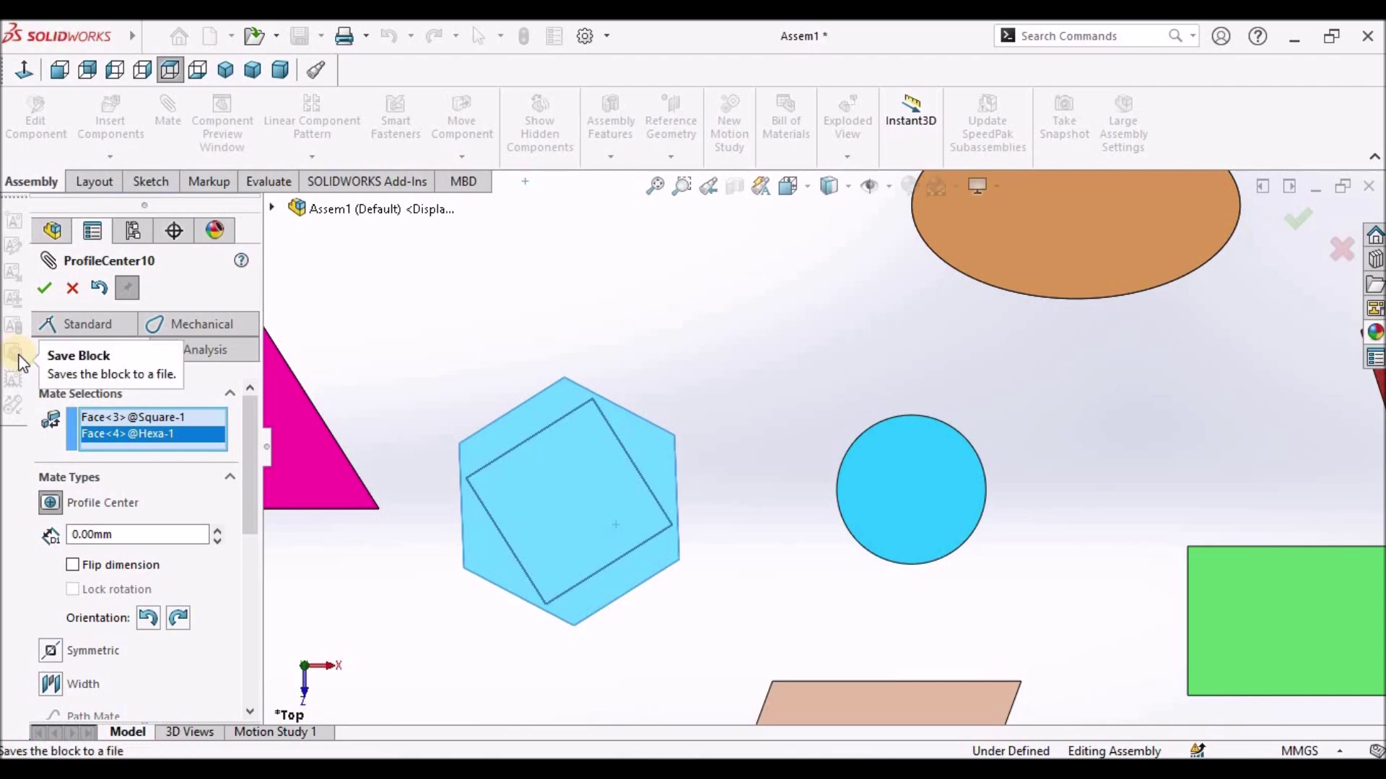
Step: Turn the square counterclockwise on the hexagon with the profile center mate's Orientation option and inspect it from trimetric and top views
scroll(660, 448, "up", 3)
middle_click_drag(656, 390, 659, 449)
left_click(147, 619)
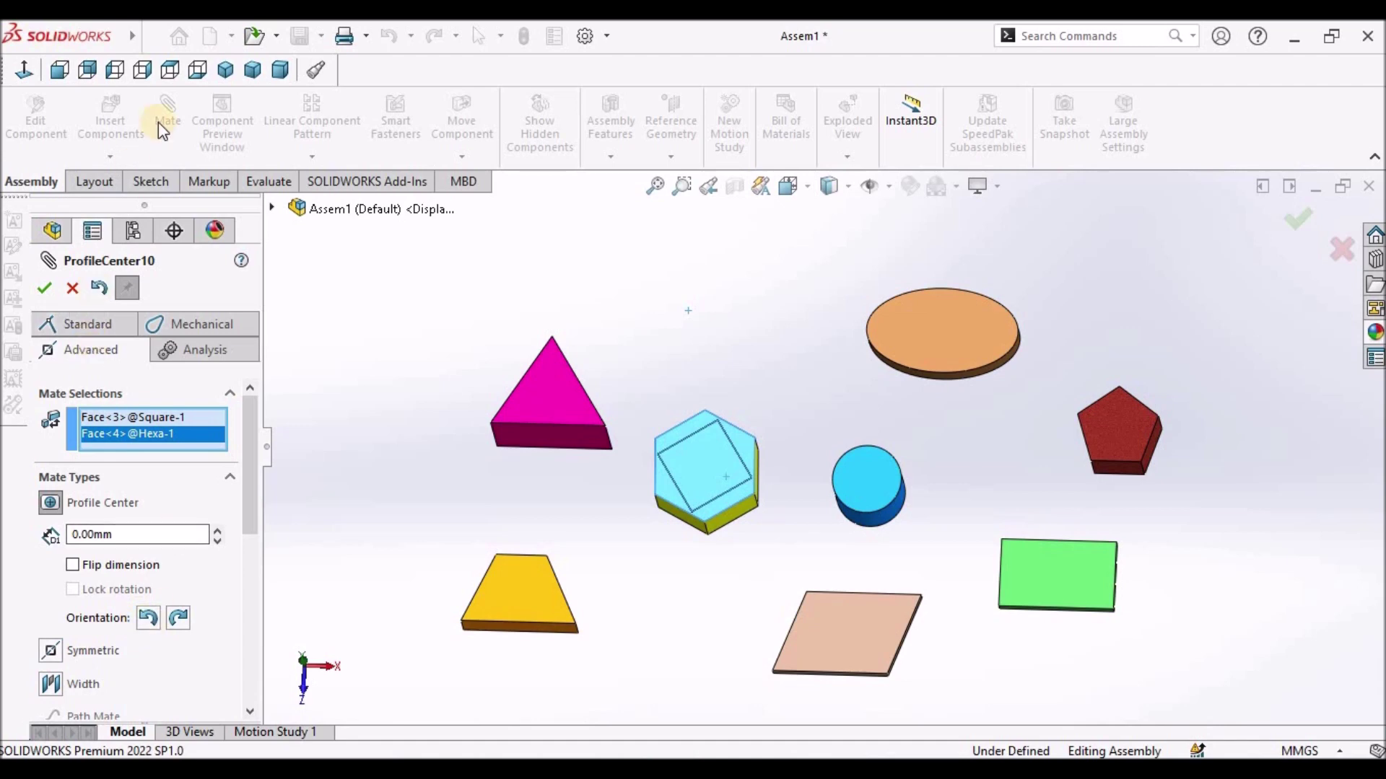
left_click(248, 73)
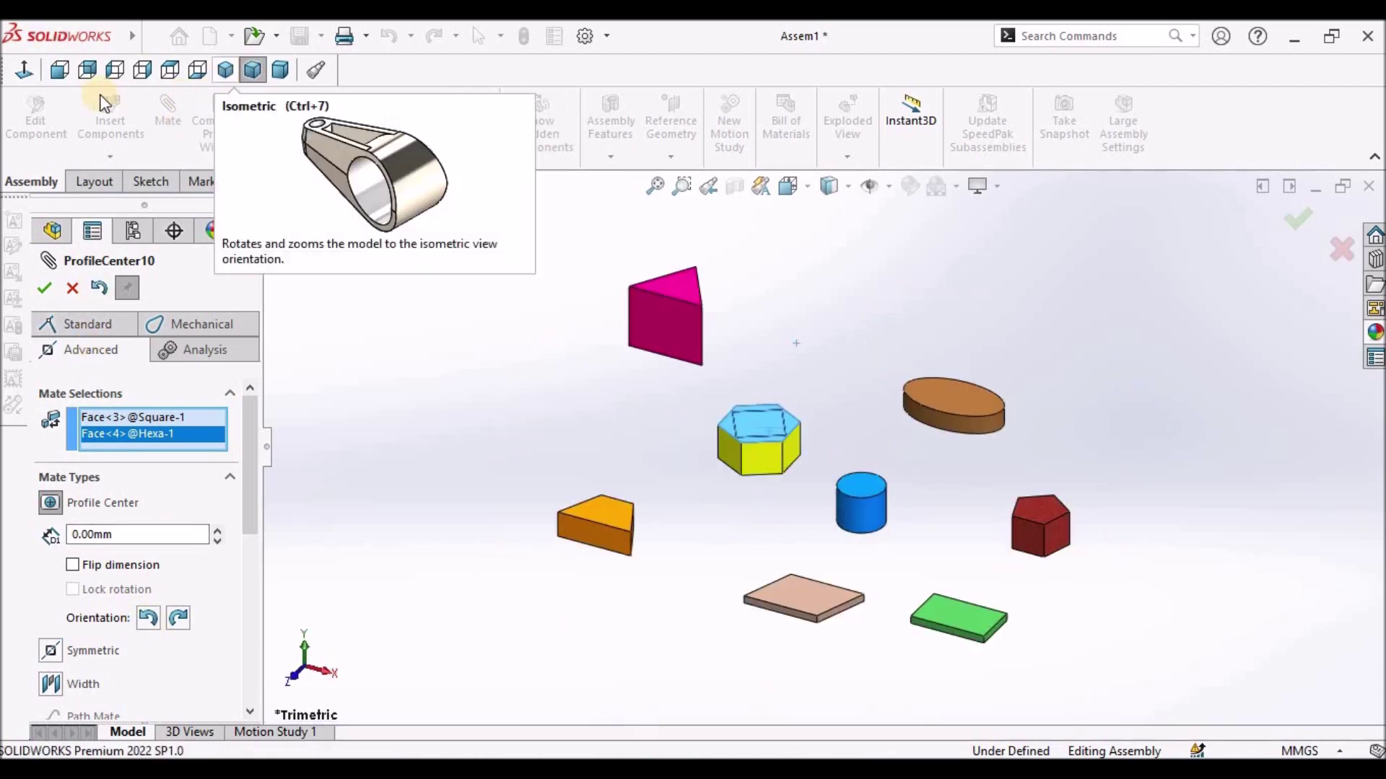
left_click(171, 69)
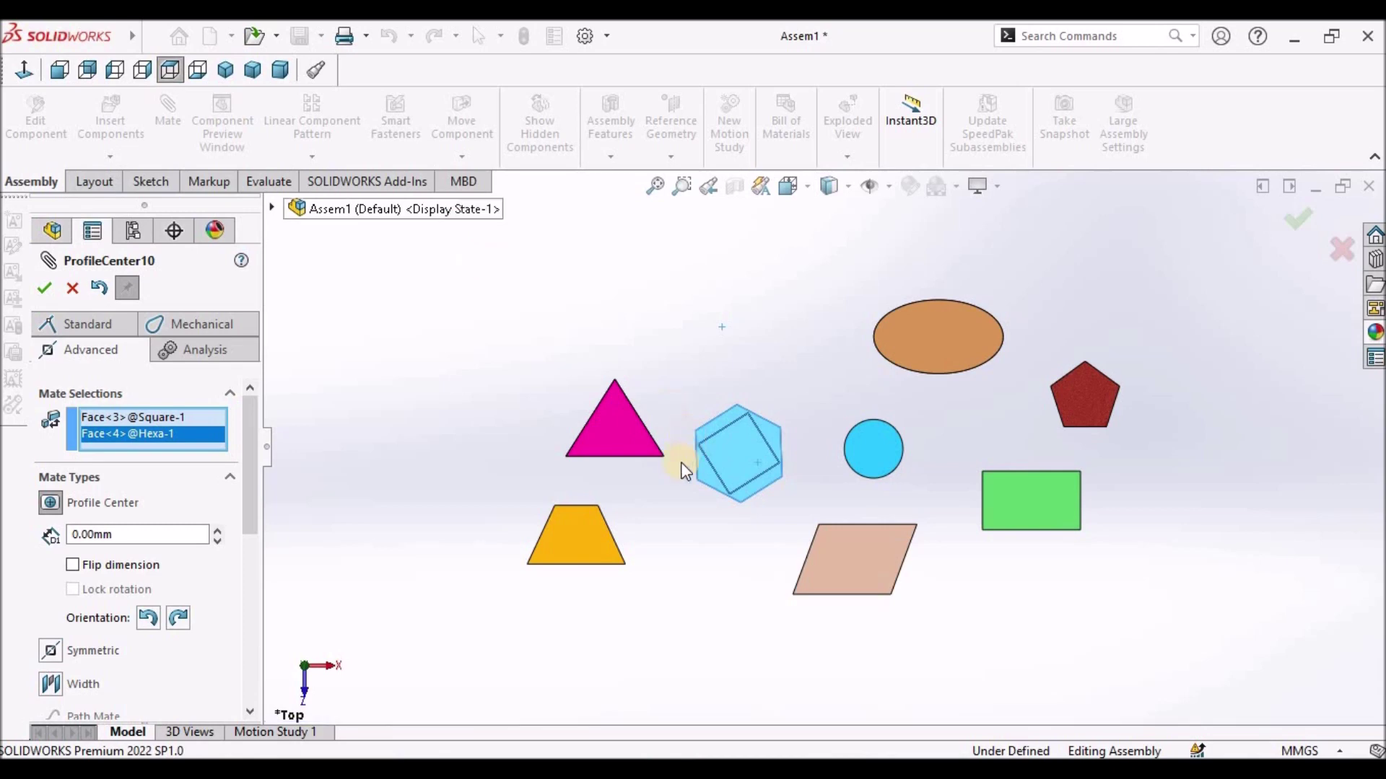
scroll(736, 519, "down", 3)
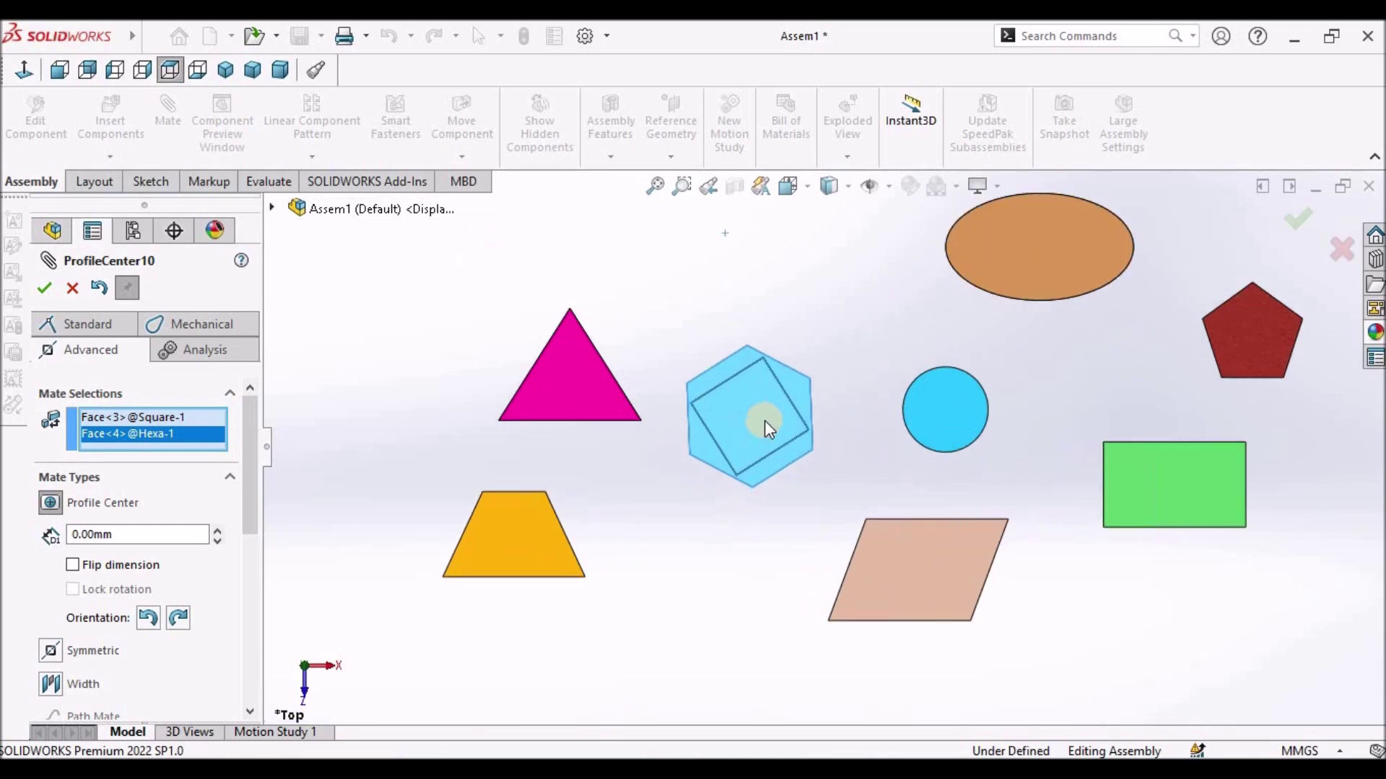
left_click(148, 617)
left_click(150, 619)
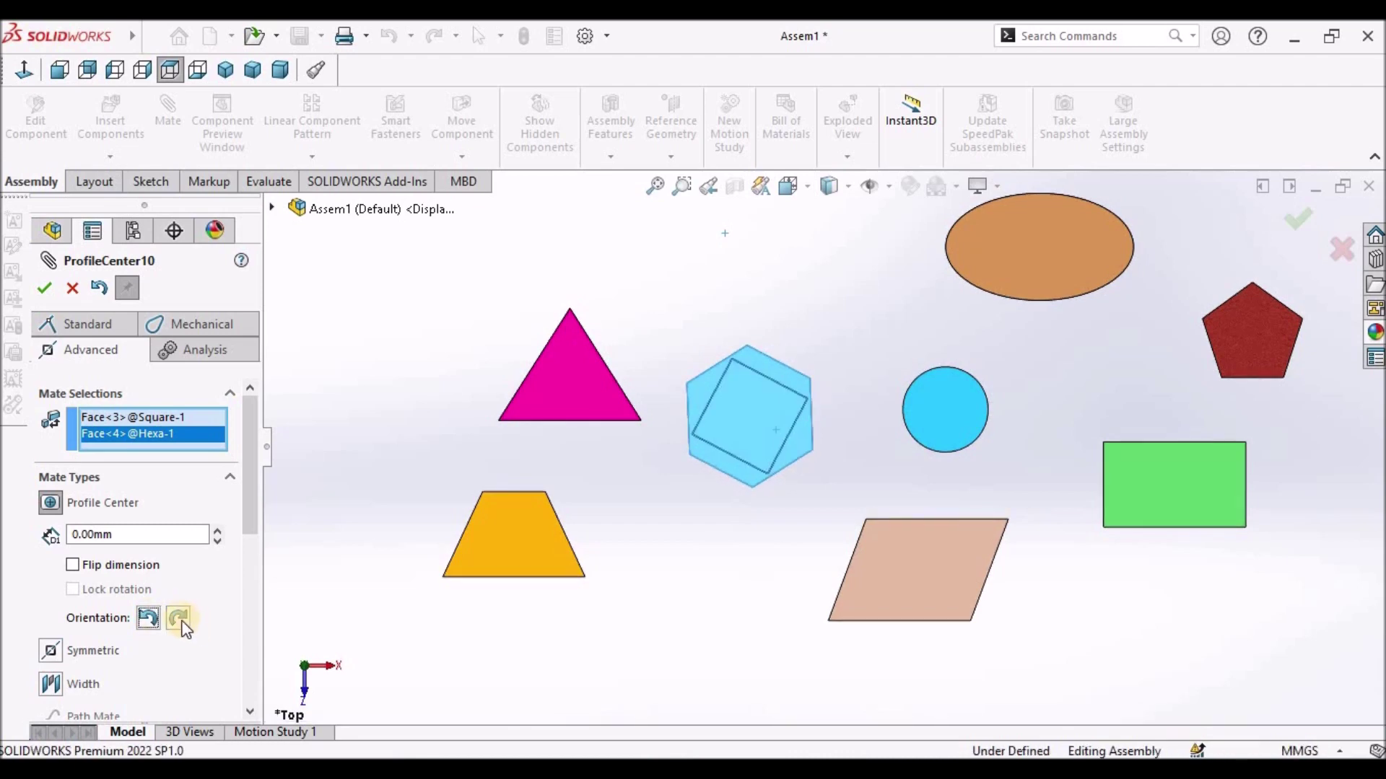
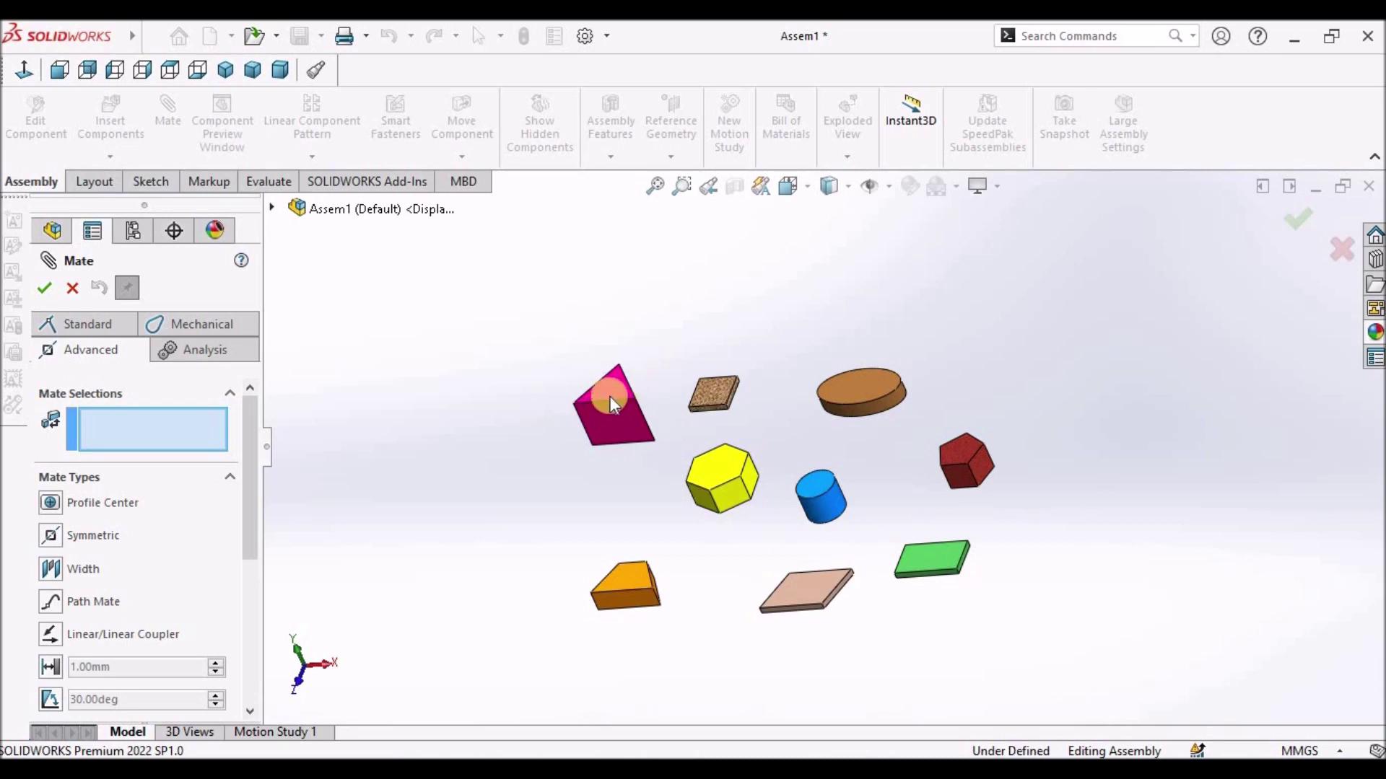
Step: Check that the hexagon's top face is accepted for a Profile Center mate and clear the selection
left_click(716, 477)
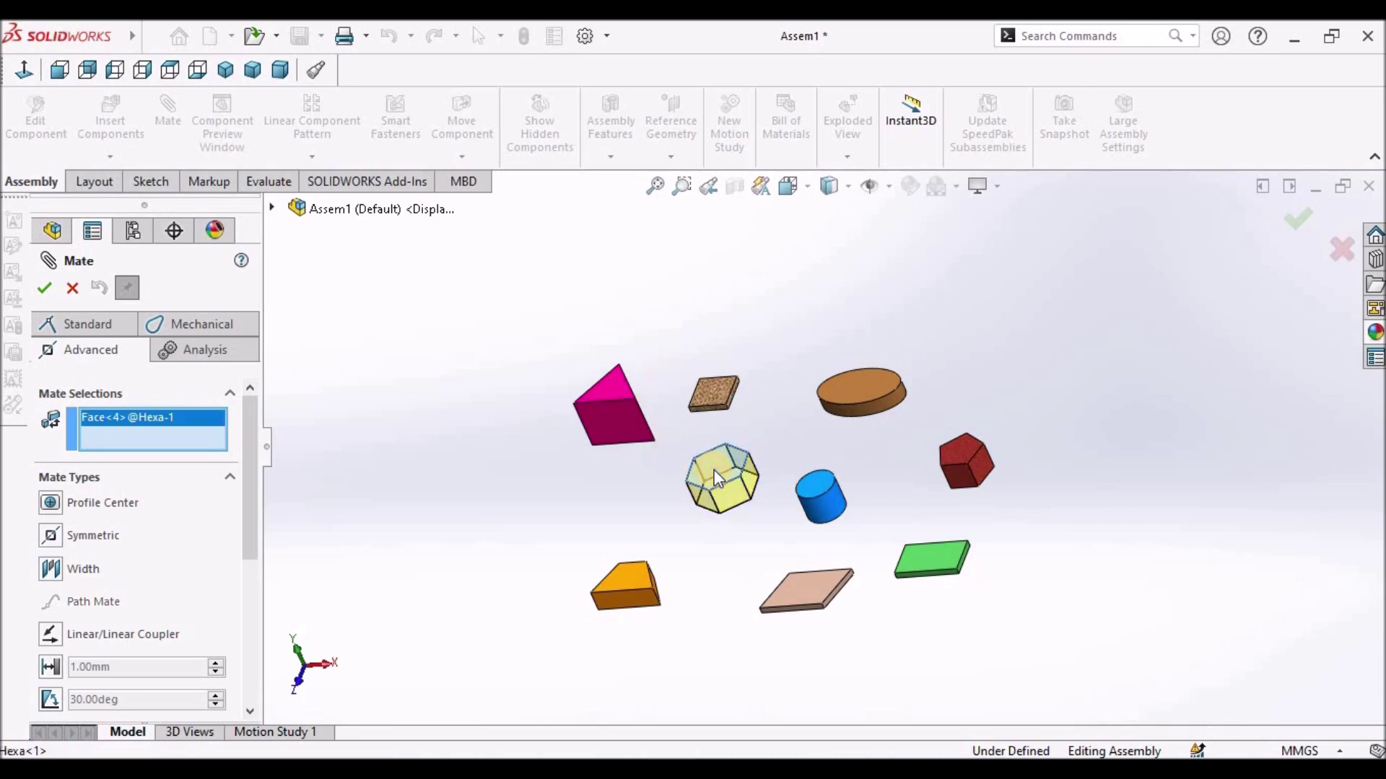
left_click(49, 503)
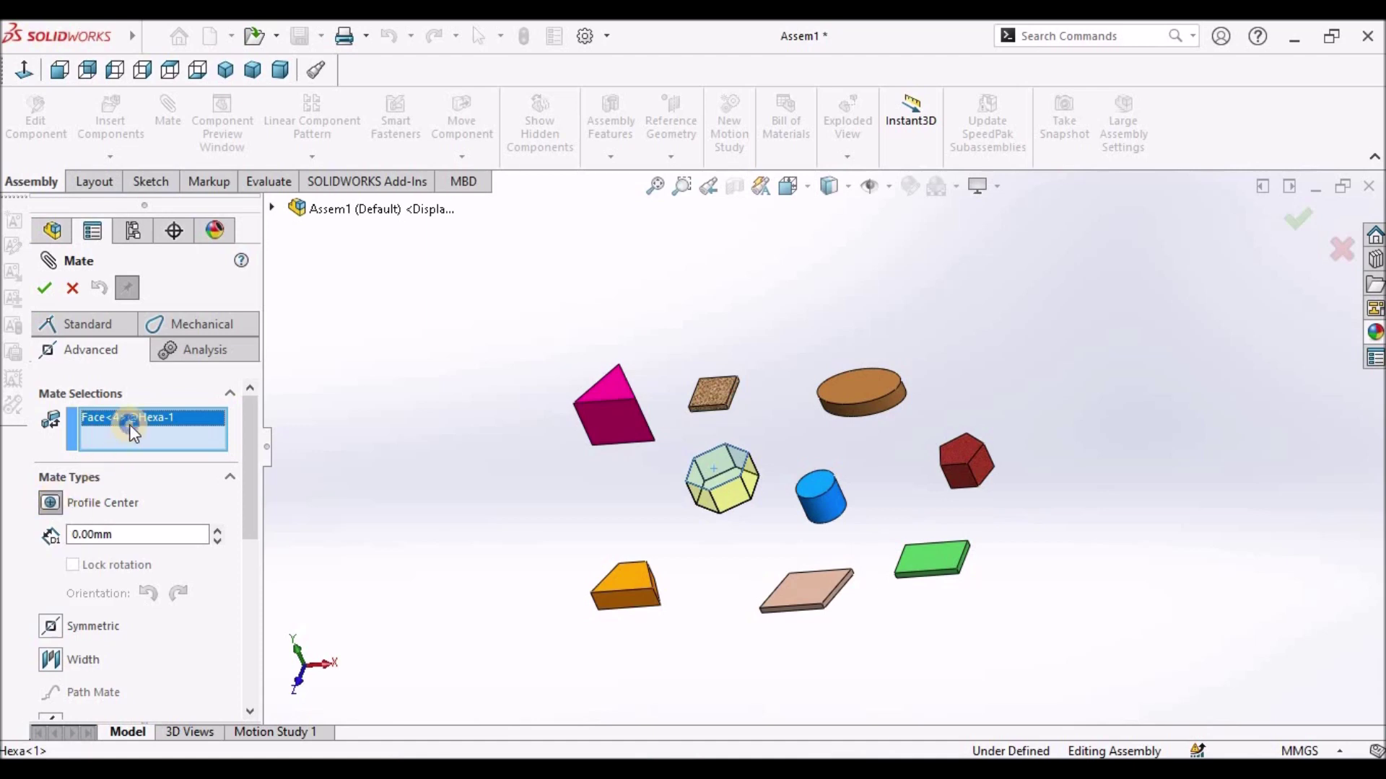
right_click(156, 434)
left_click(157, 437)
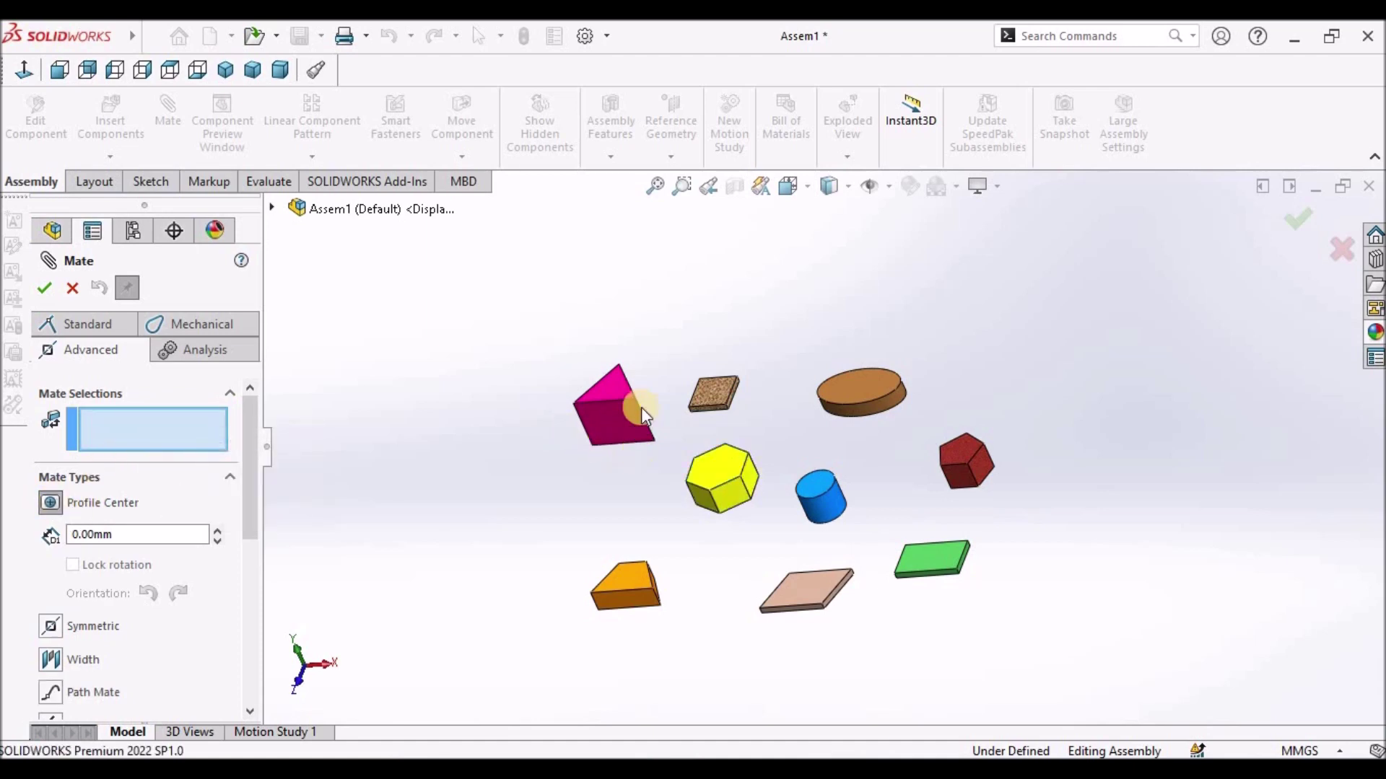
Step: Try to select the triangle's top face for the Profile Center mate and cancel the mate
scroll(641, 407, "down", 3)
left_click(625, 387)
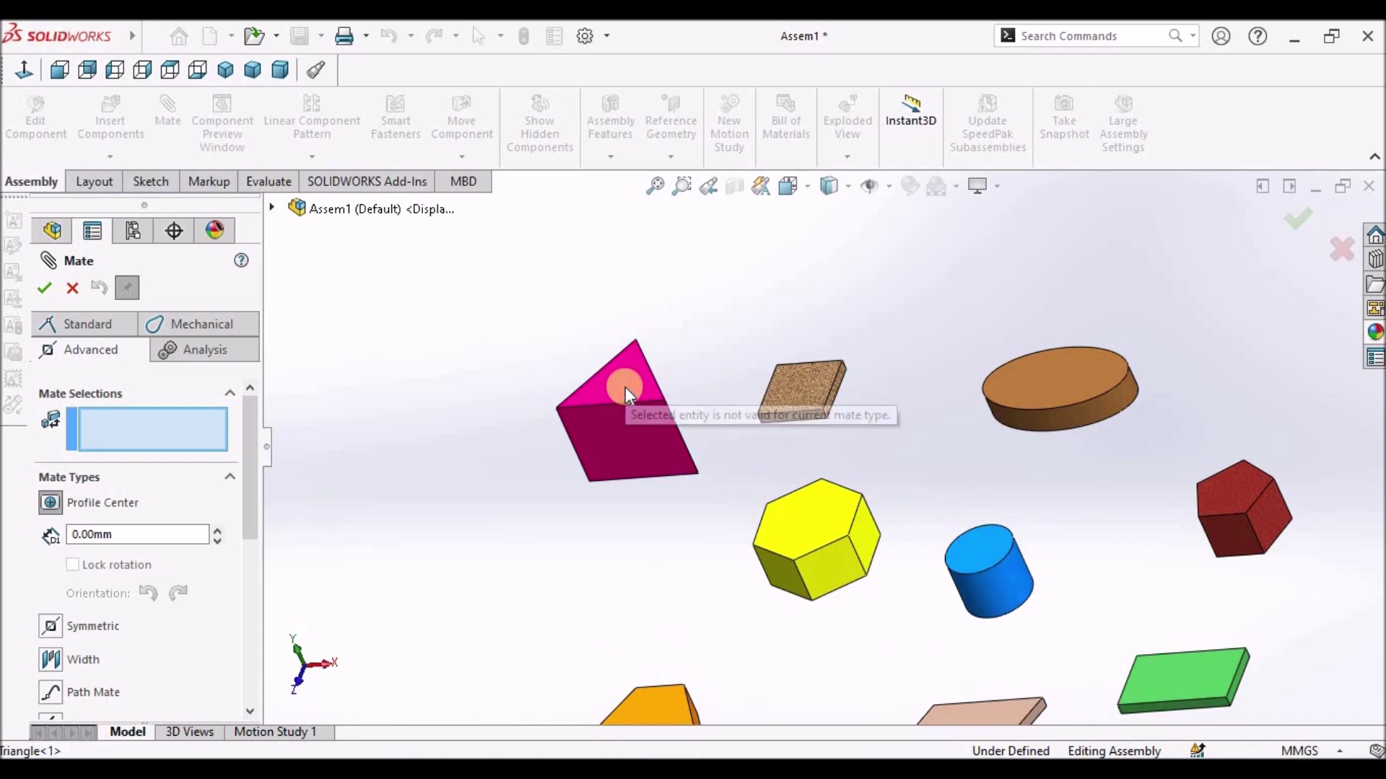
left_click(51, 503)
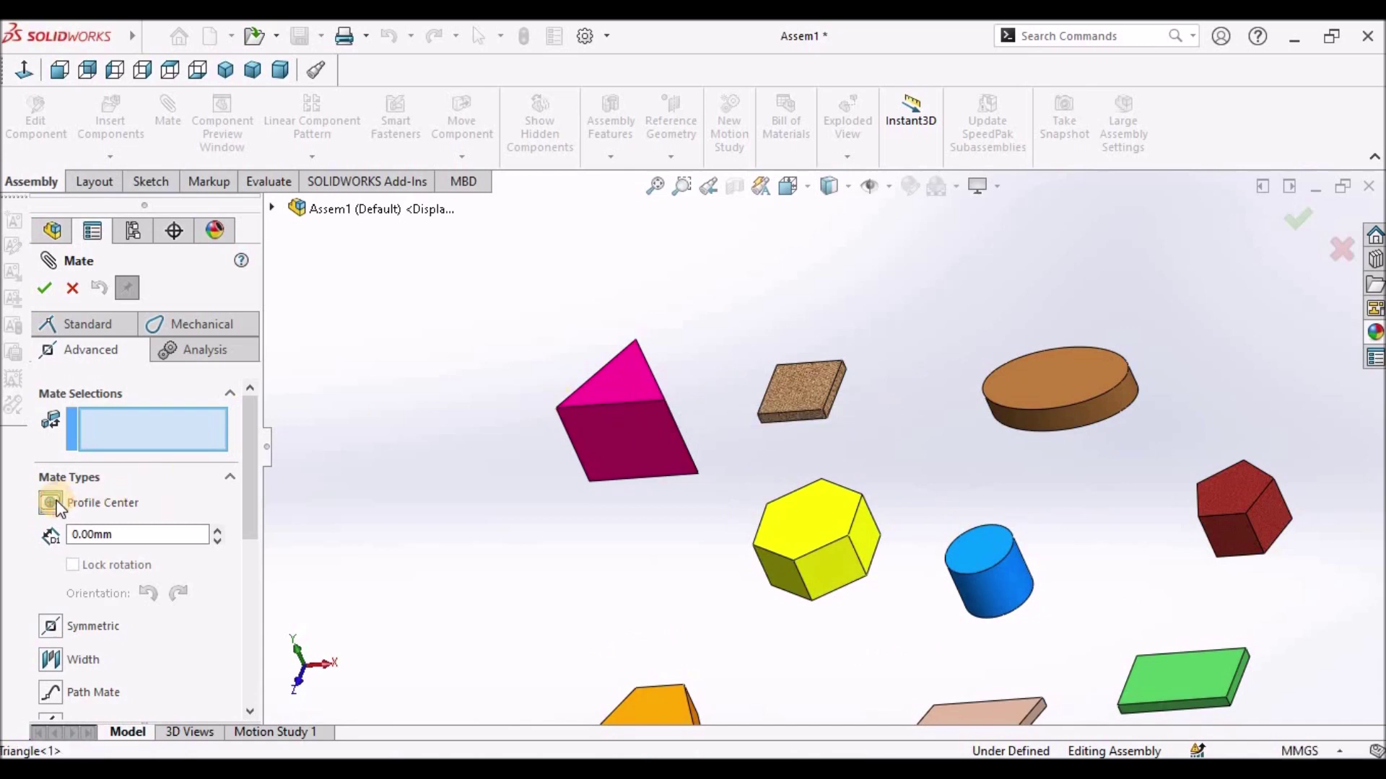
left_click(73, 288)
Step: Check Profile Center availability among the advanced mates for the top faces of the triangle and the ellipse, clearing each selection
left_click(171, 119)
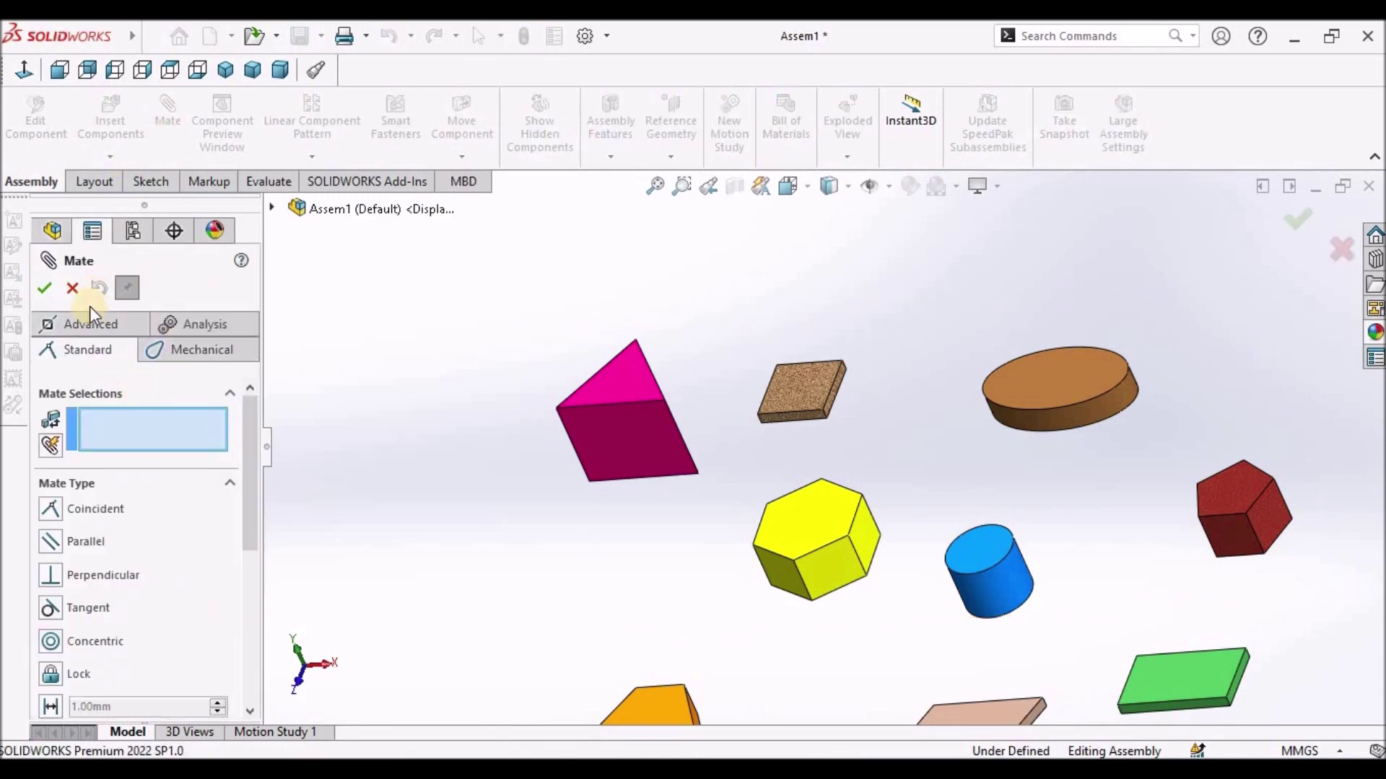
left_click(90, 318)
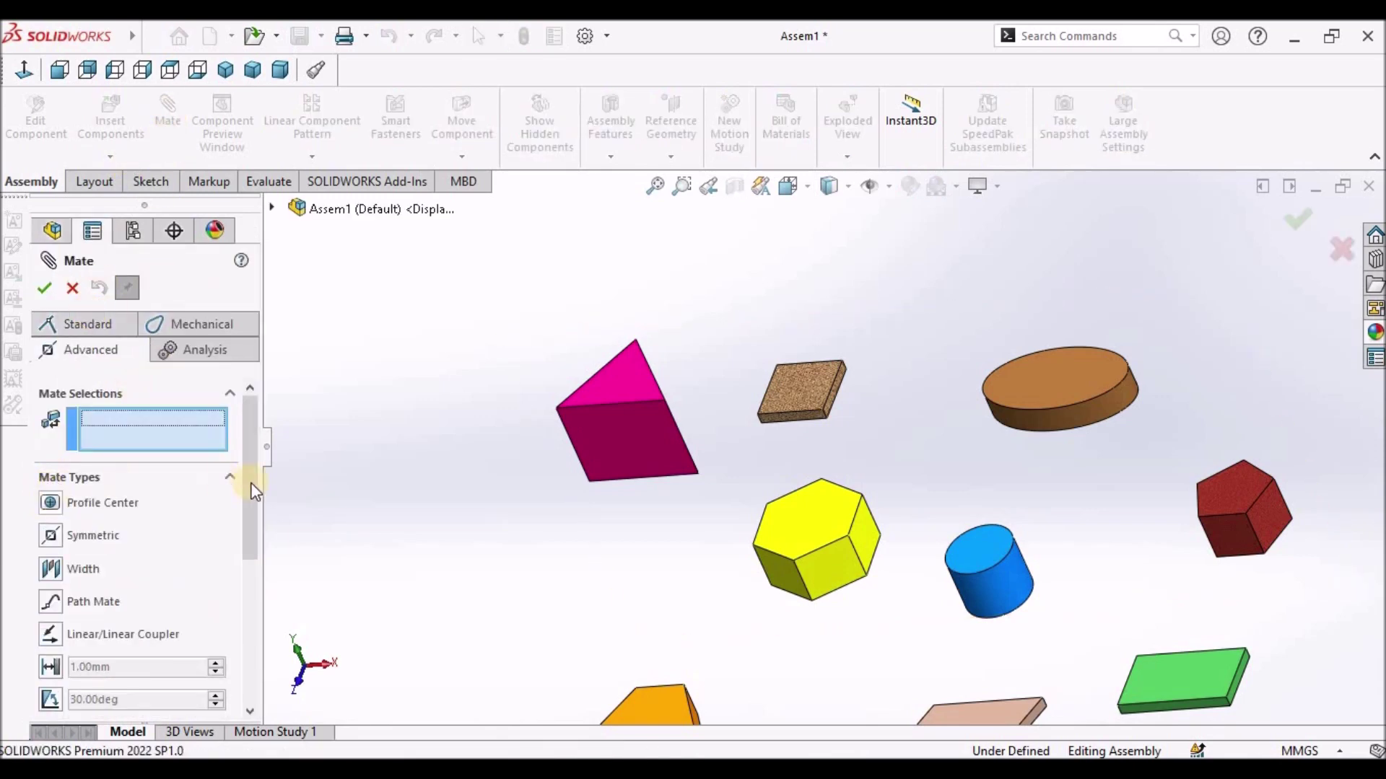
left_click(604, 430)
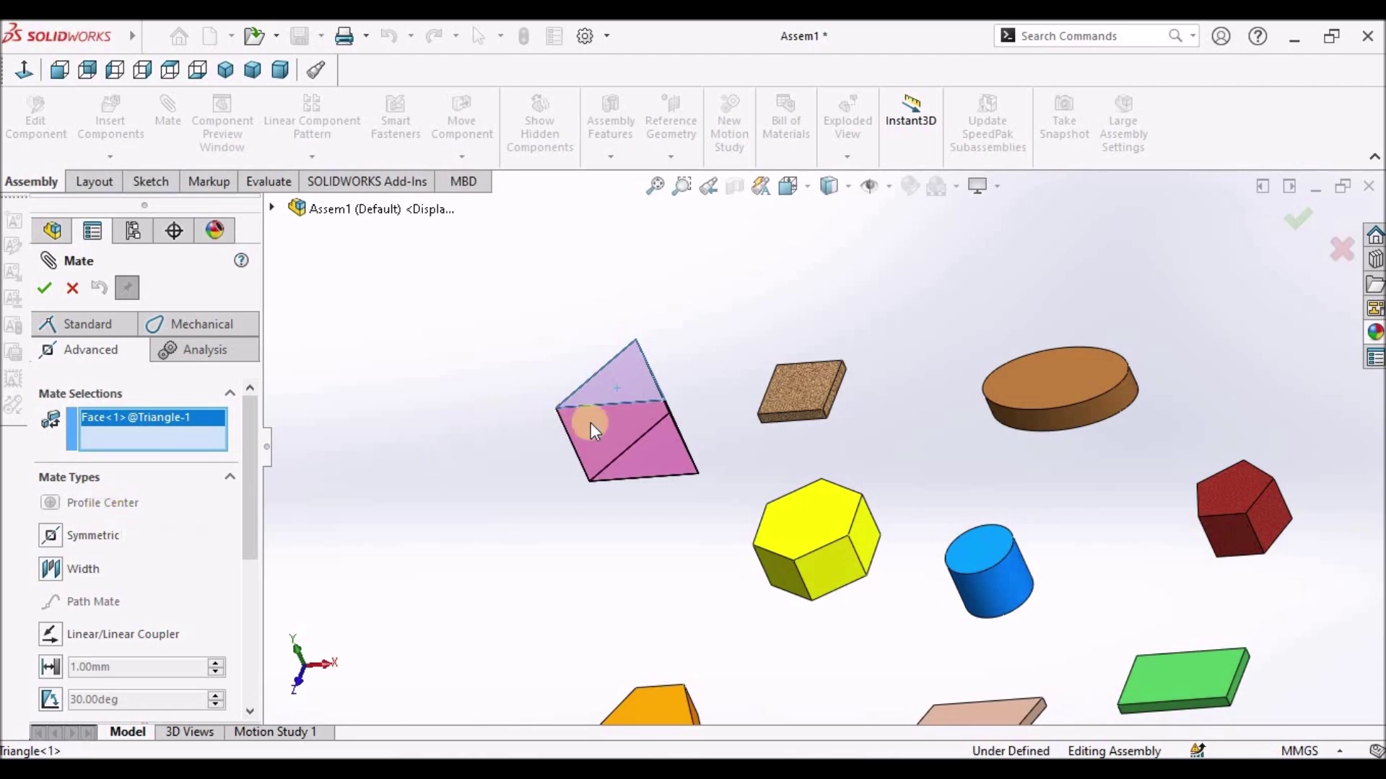
right_click(176, 438)
left_click(229, 452)
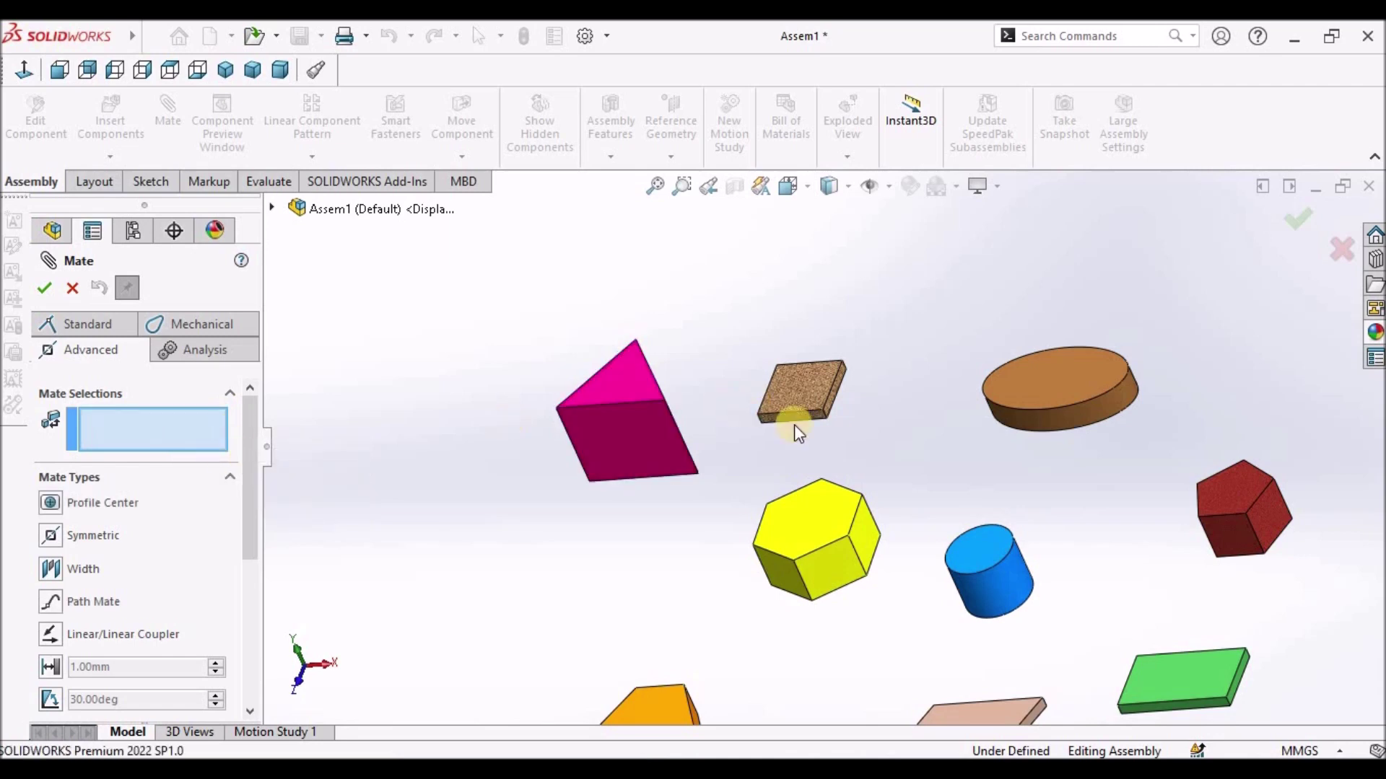
left_click(1072, 375)
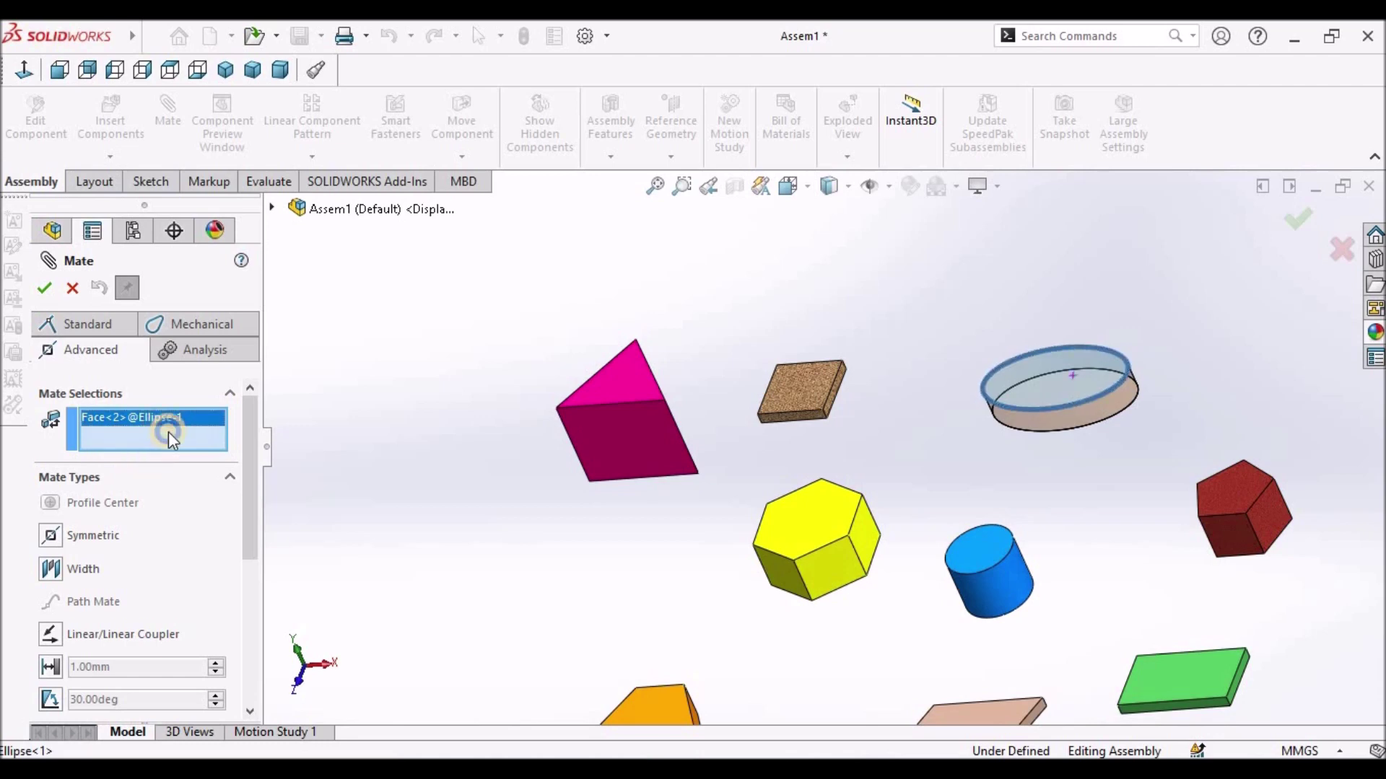
key("Delete")
Step: Check Profile Center availability for the top faces of the trapezoid and the parallelogram, clearing each selection
scroll(618, 578, "up", 3)
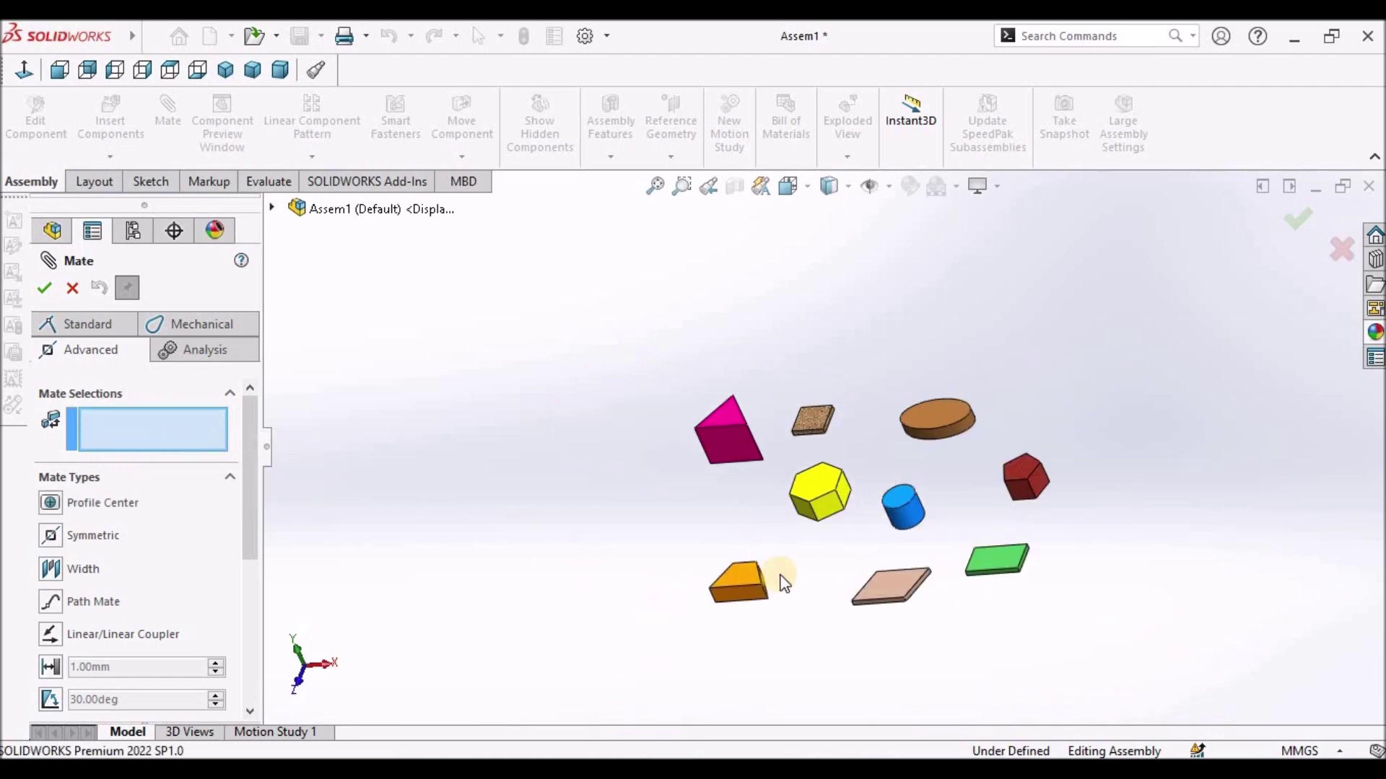
scroll(791, 557, "down", 5)
left_click(699, 514)
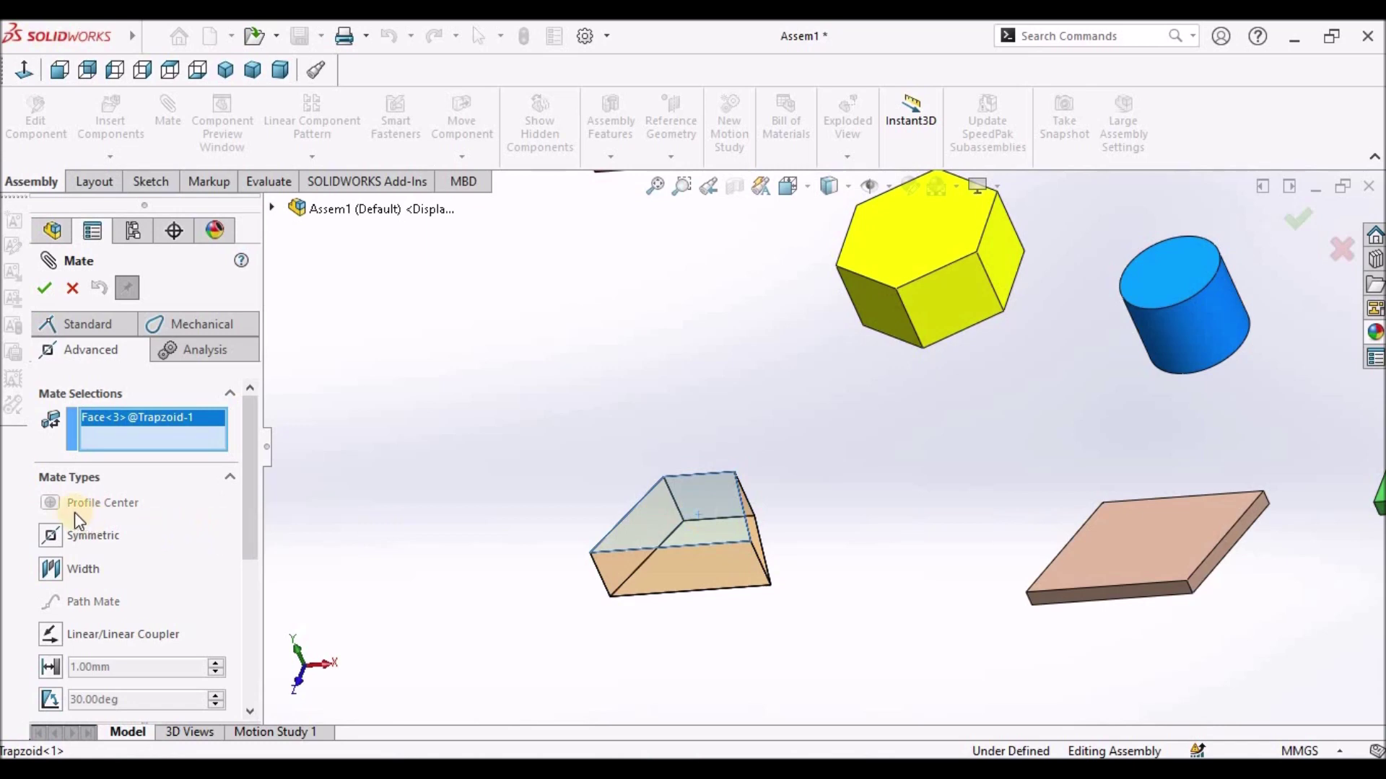
right_click(143, 442)
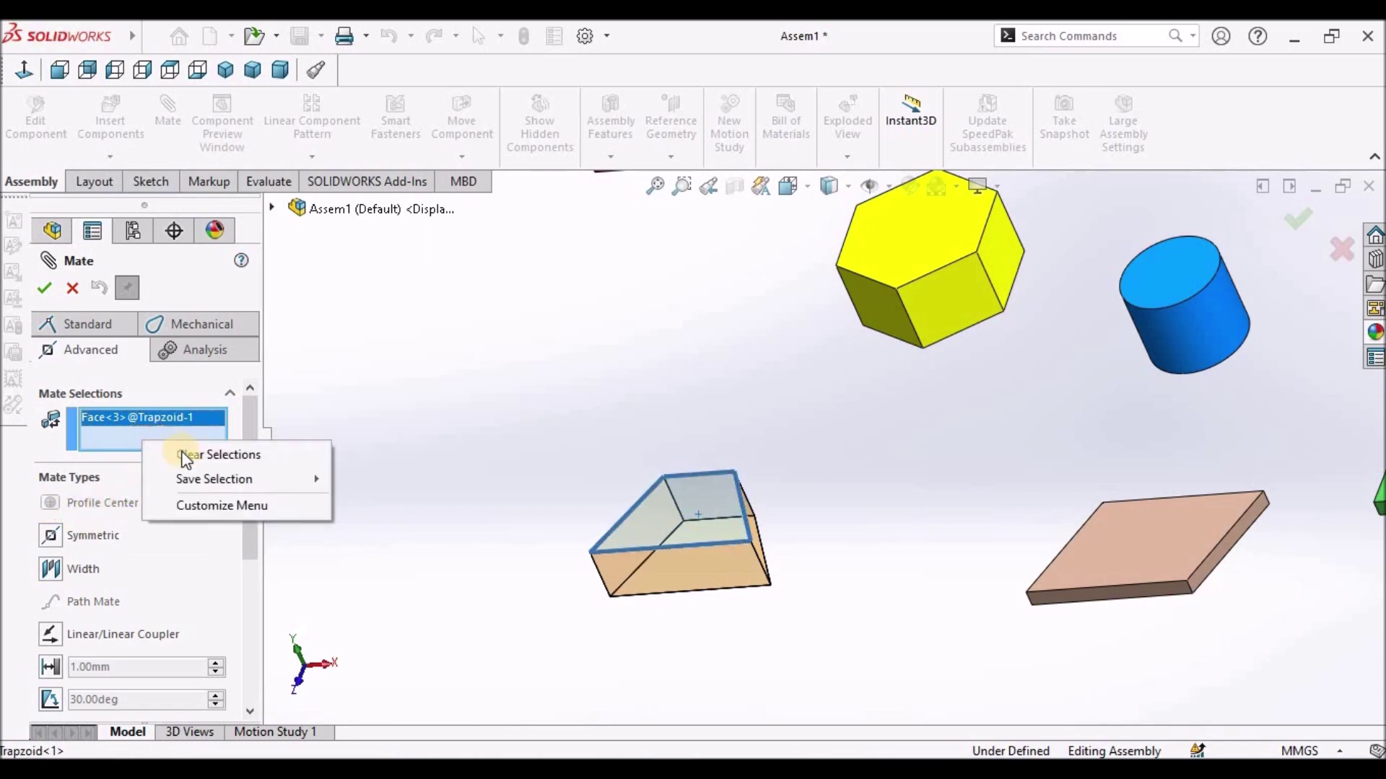
left_click(296, 455)
middle_click_drag(1147, 565, 1032, 519, "ctrl")
left_click(1032, 517)
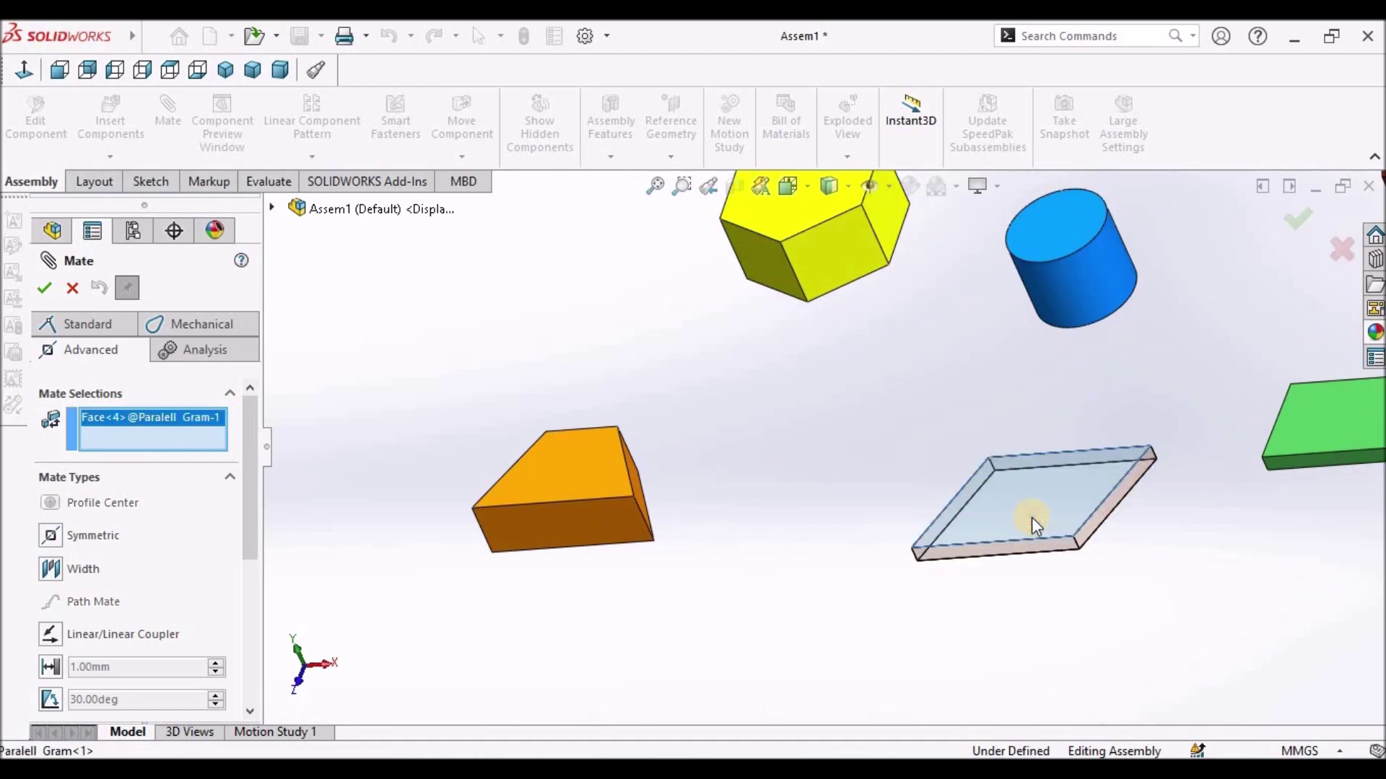
right_click(150, 441)
left_click(171, 445)
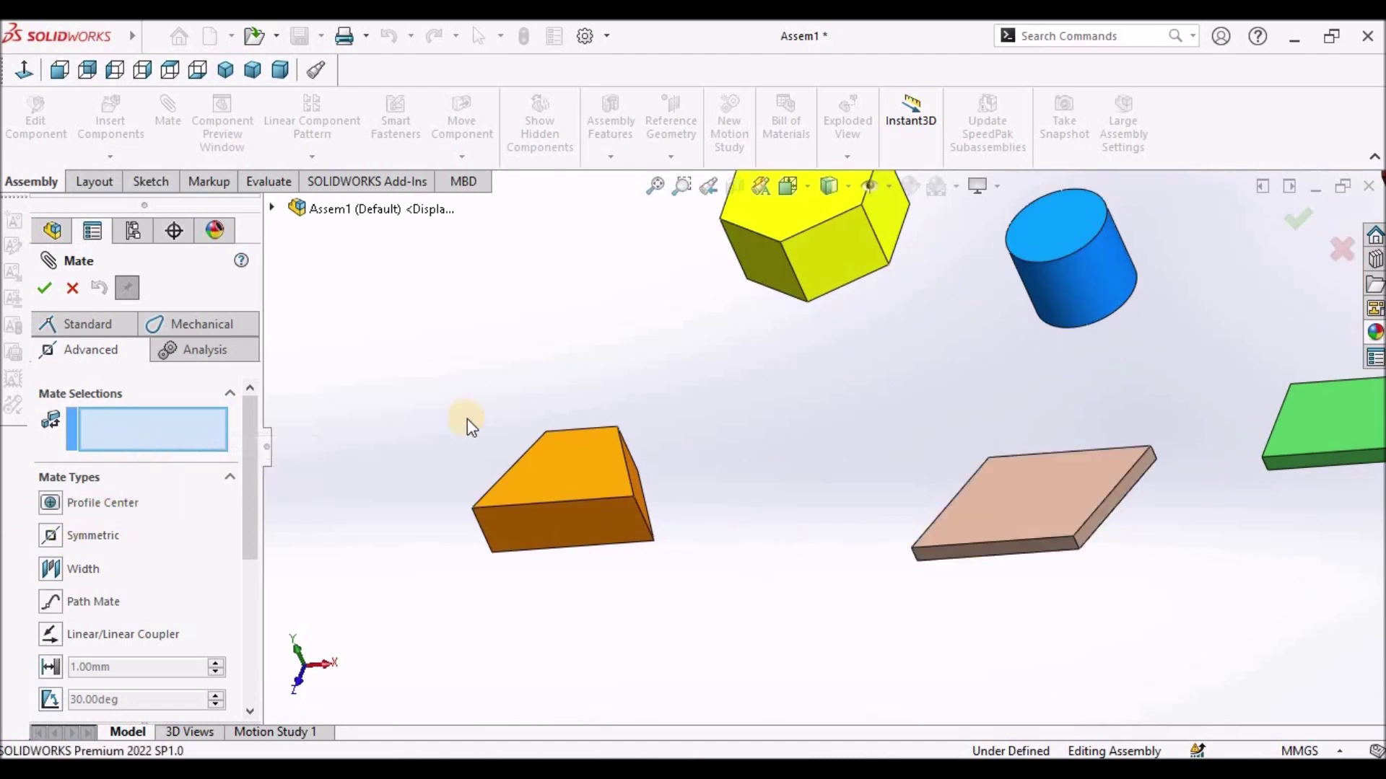
Step: Check Profile Center availability for the top faces of the hexagon and the circular cylinder, clearing each selection
key("f")
scroll(842, 362, "down", 3)
left_click(836, 312)
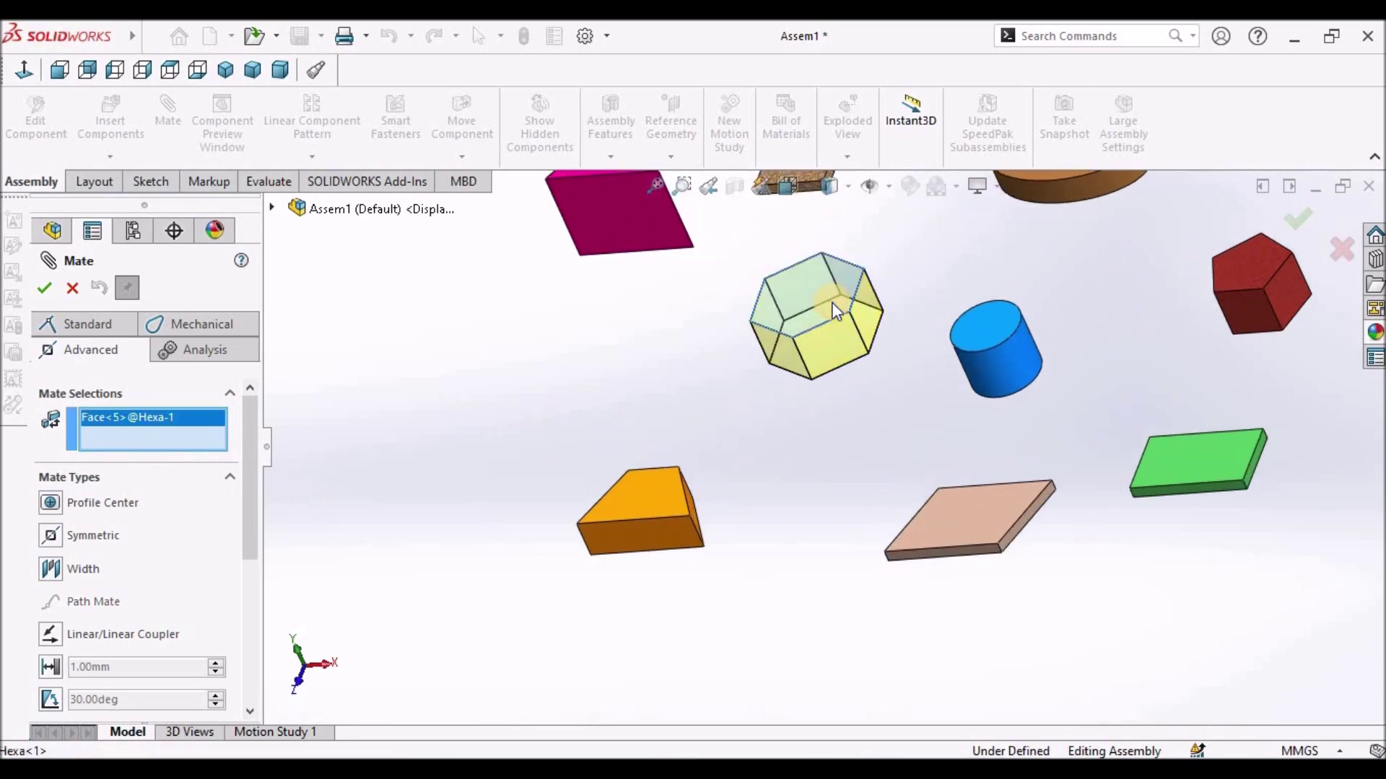
right_click(214, 448)
left_click(216, 452)
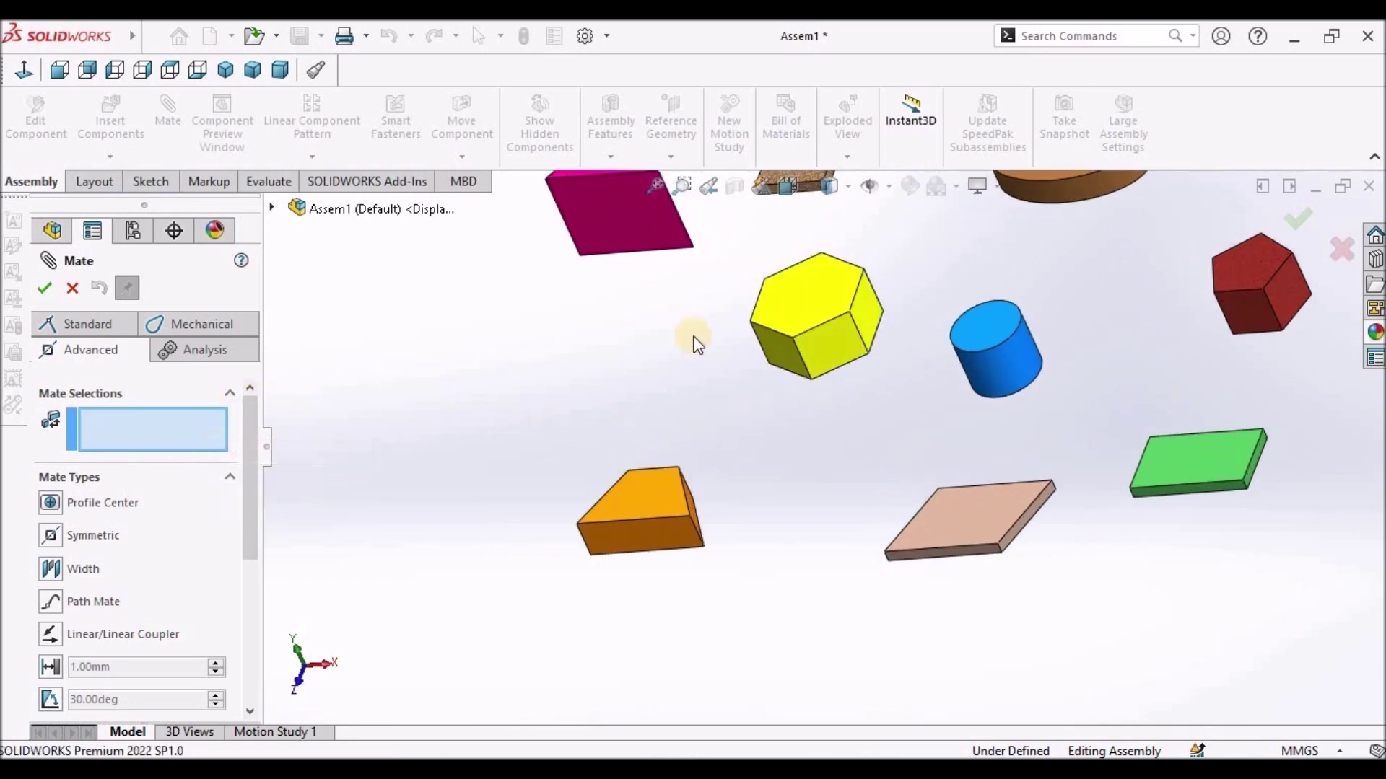
left_click(972, 331)
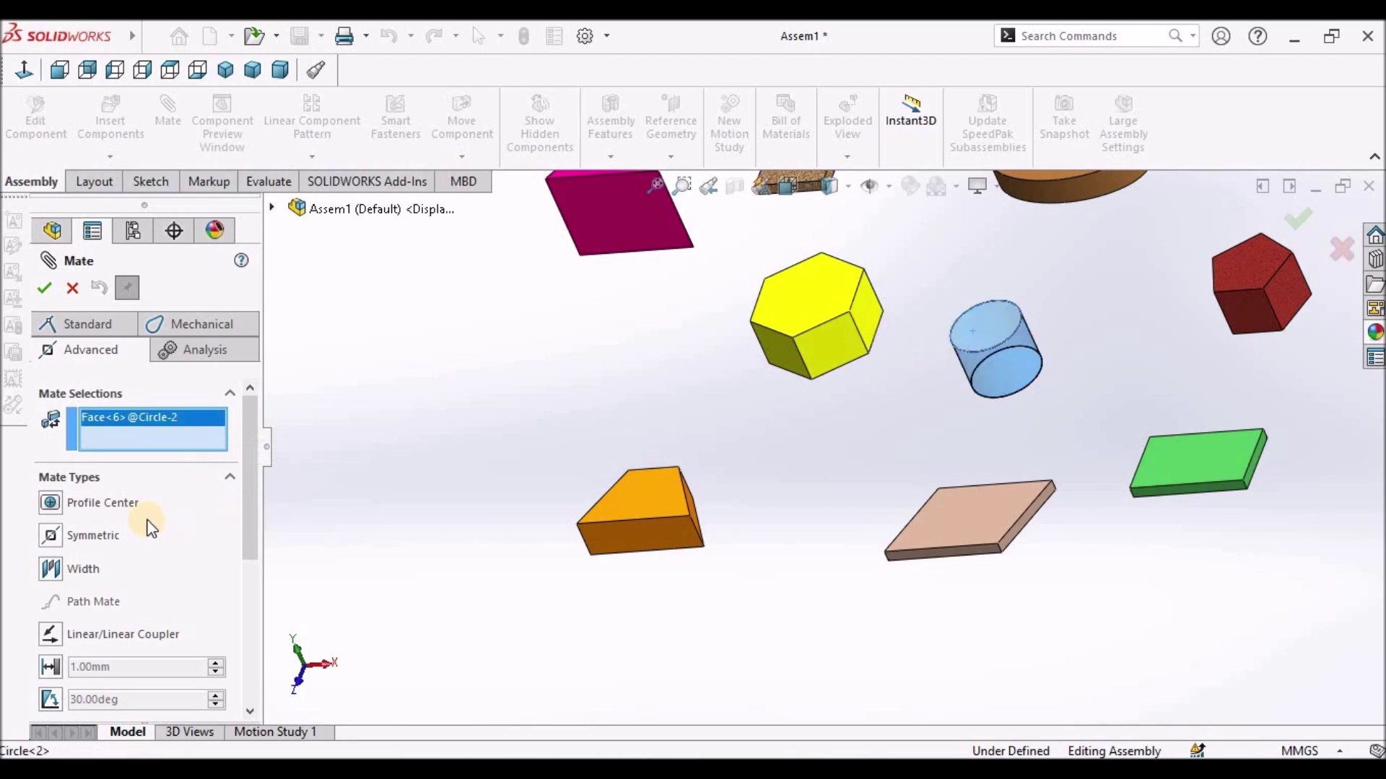
right_click(123, 431)
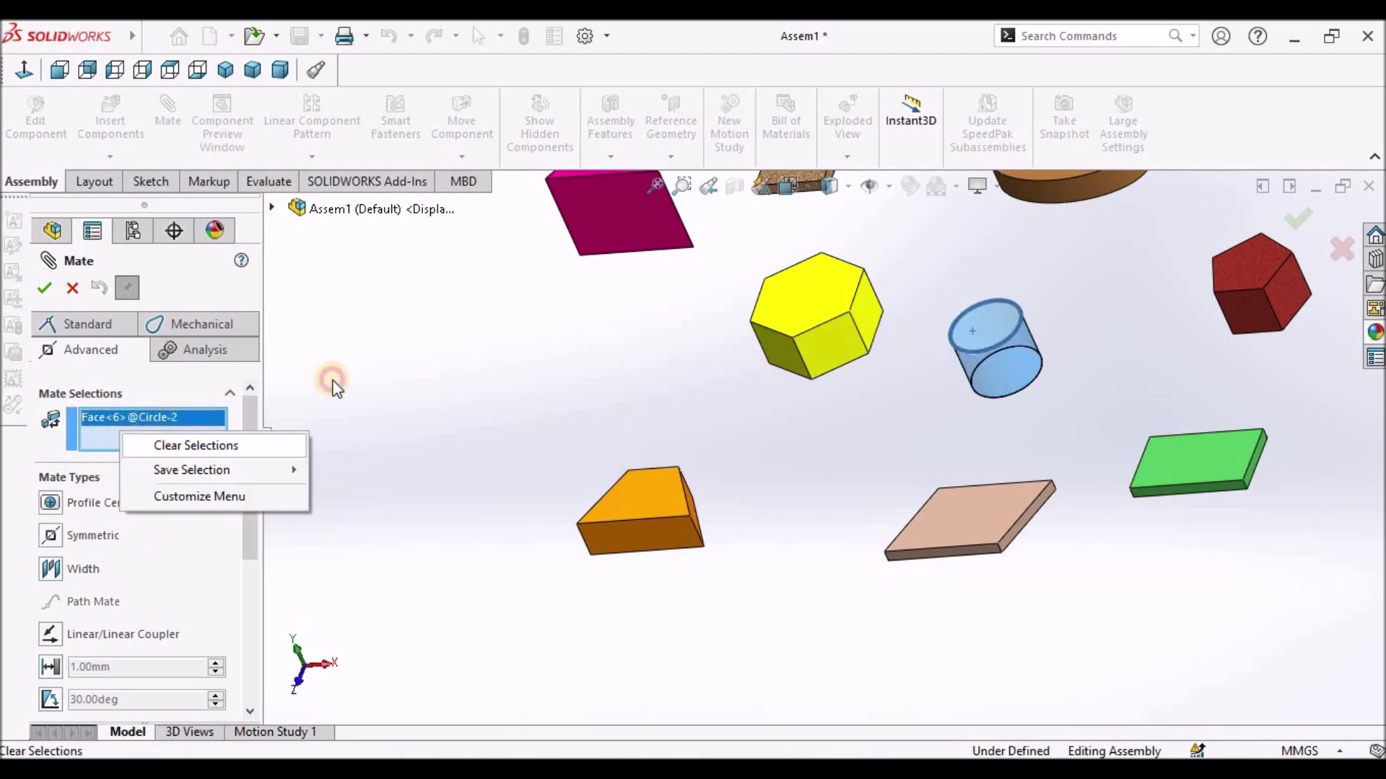
left_click(181, 445)
Step: Check Profile Center availability for the top faces of the pentagon and the rectangle, clearing each selection
left_click(1234, 274)
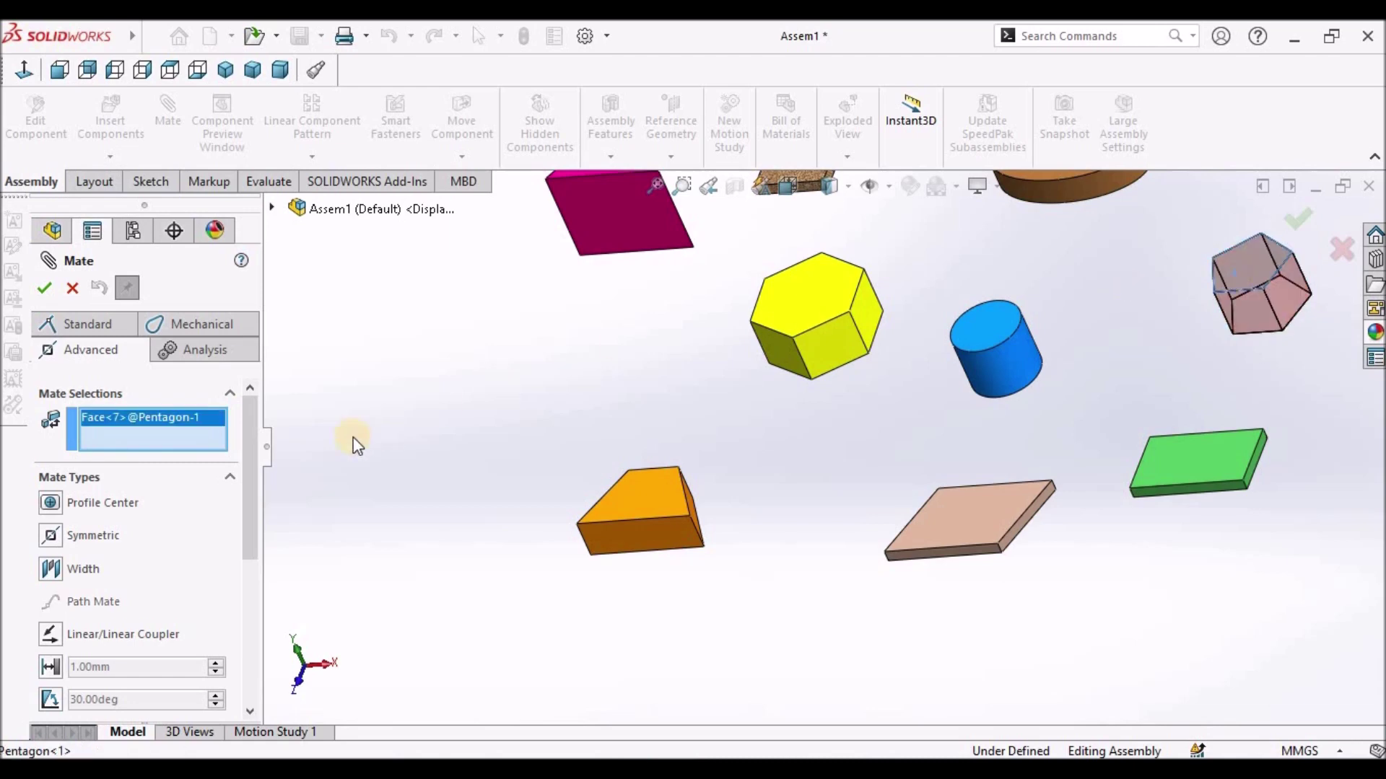
right_click(162, 435)
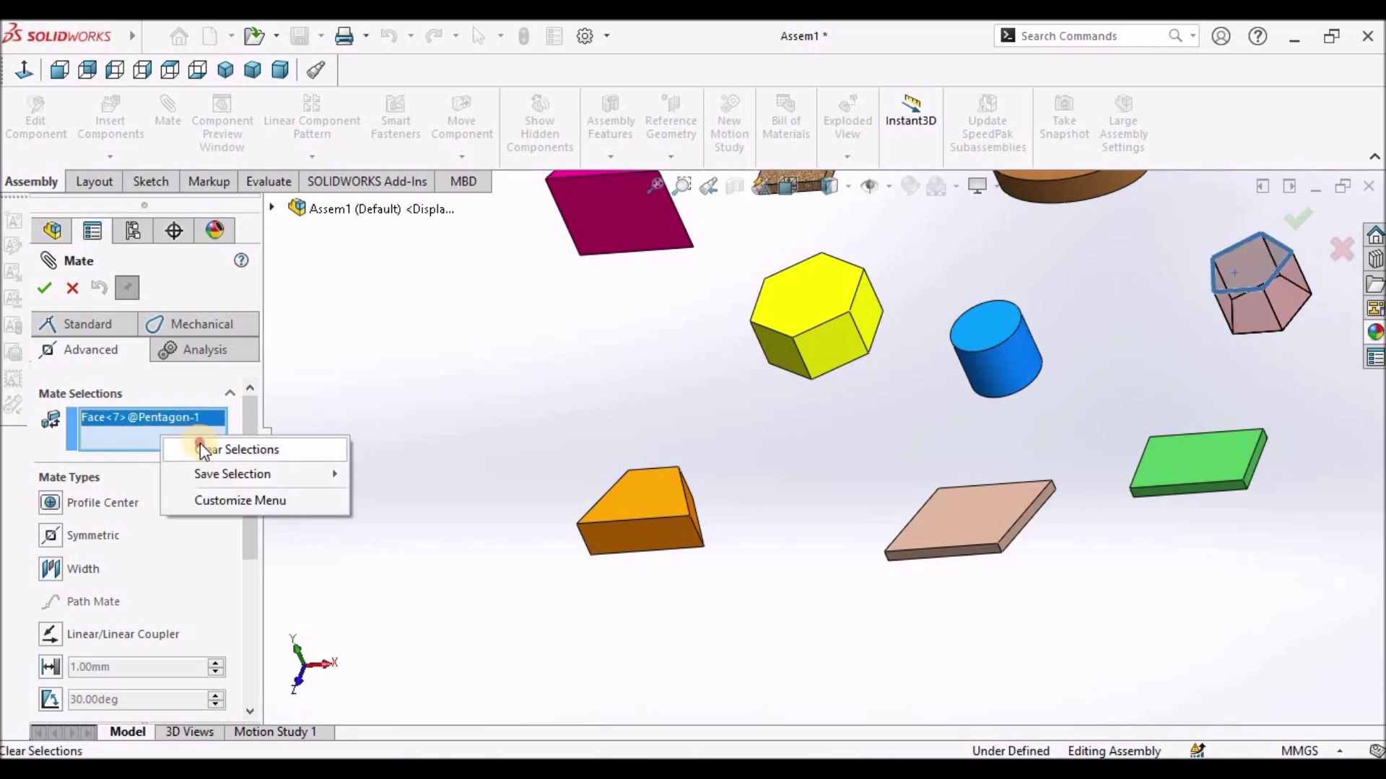
left_click(204, 450)
left_click(1162, 469)
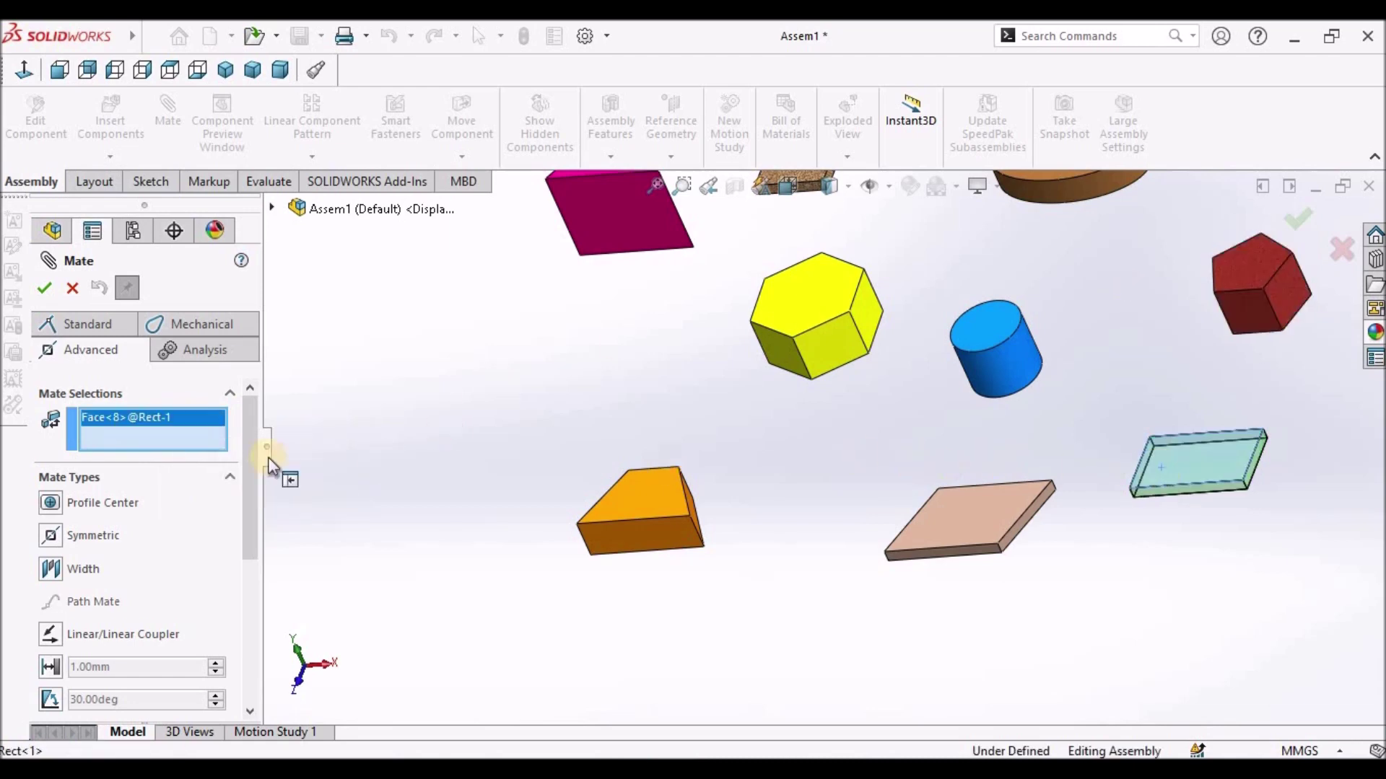
right_click(149, 438)
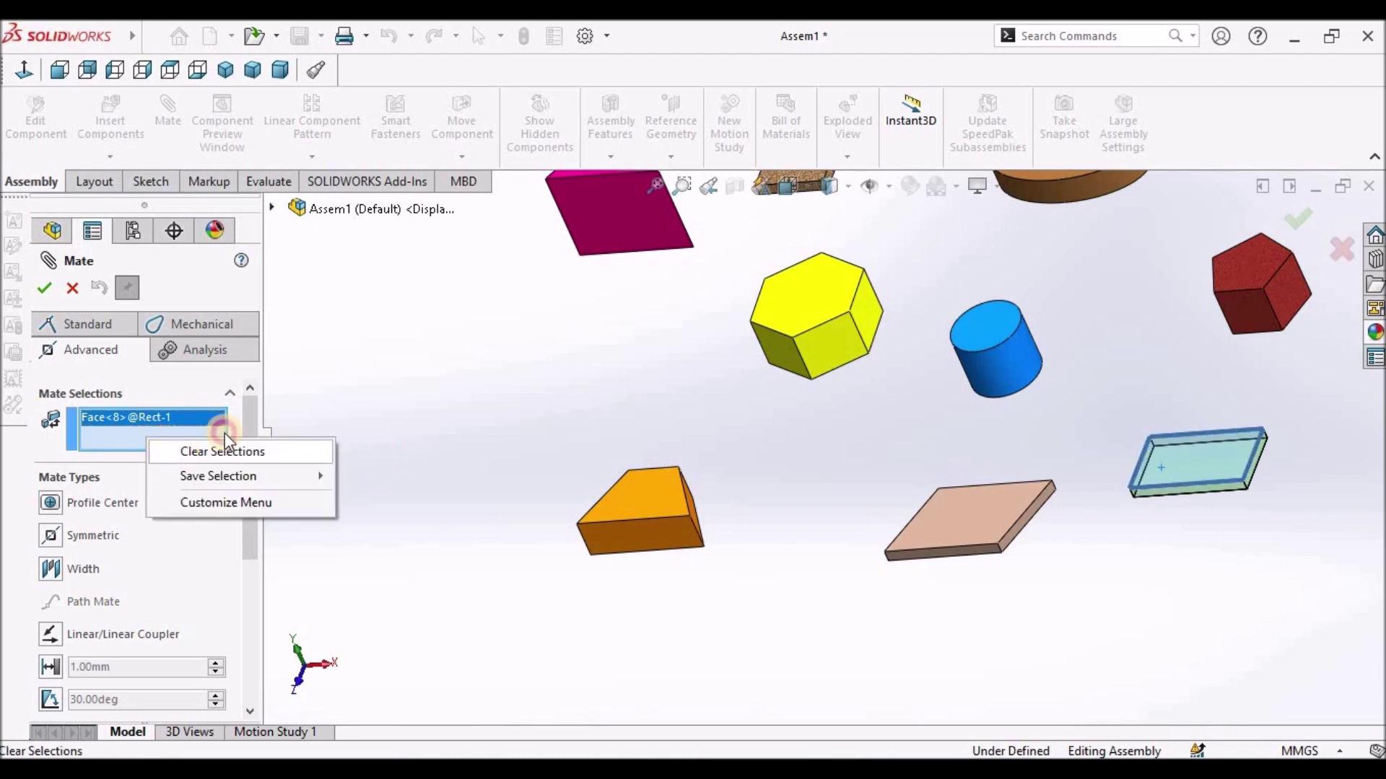
left_click(183, 451)
Step: Check Profile Center availability for the square's top face, clear the selection and close the Mate command
left_click(757, 245)
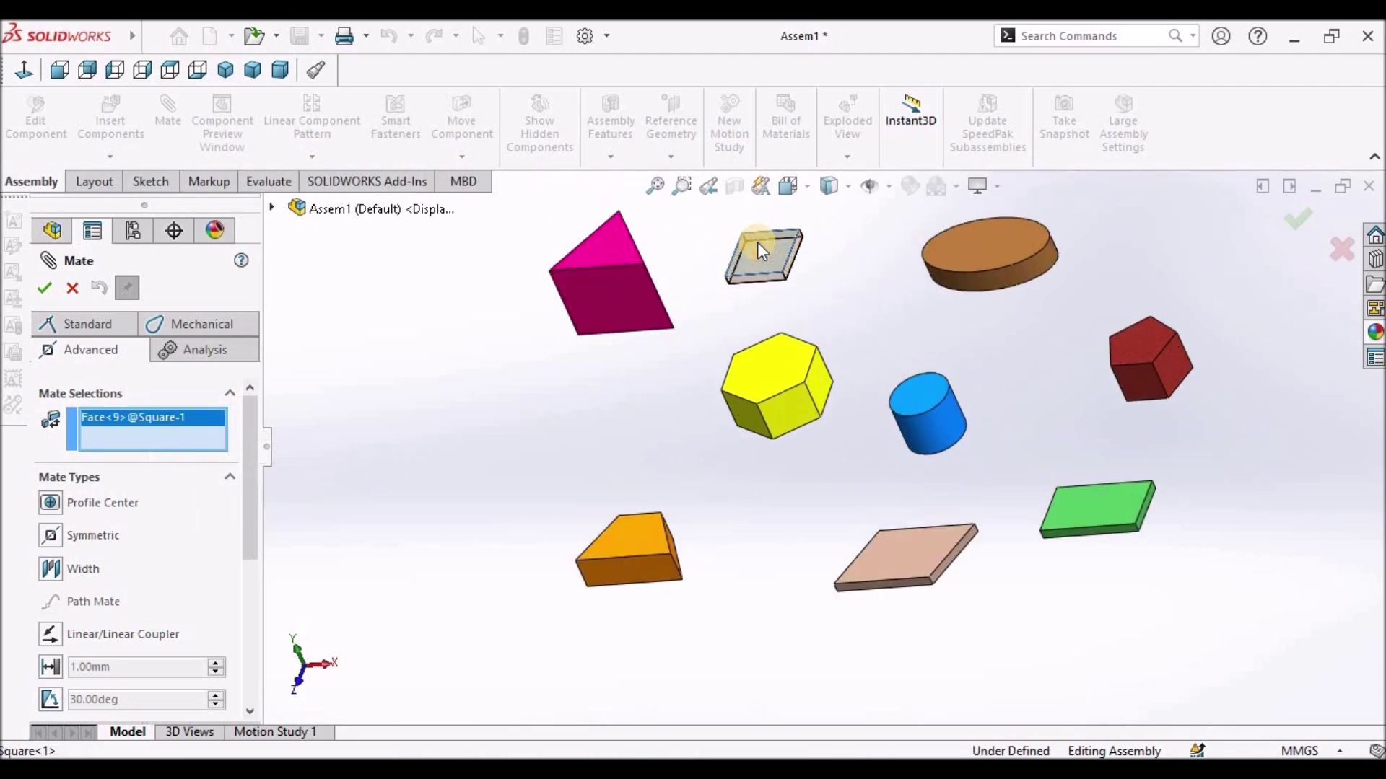
right_click(122, 432)
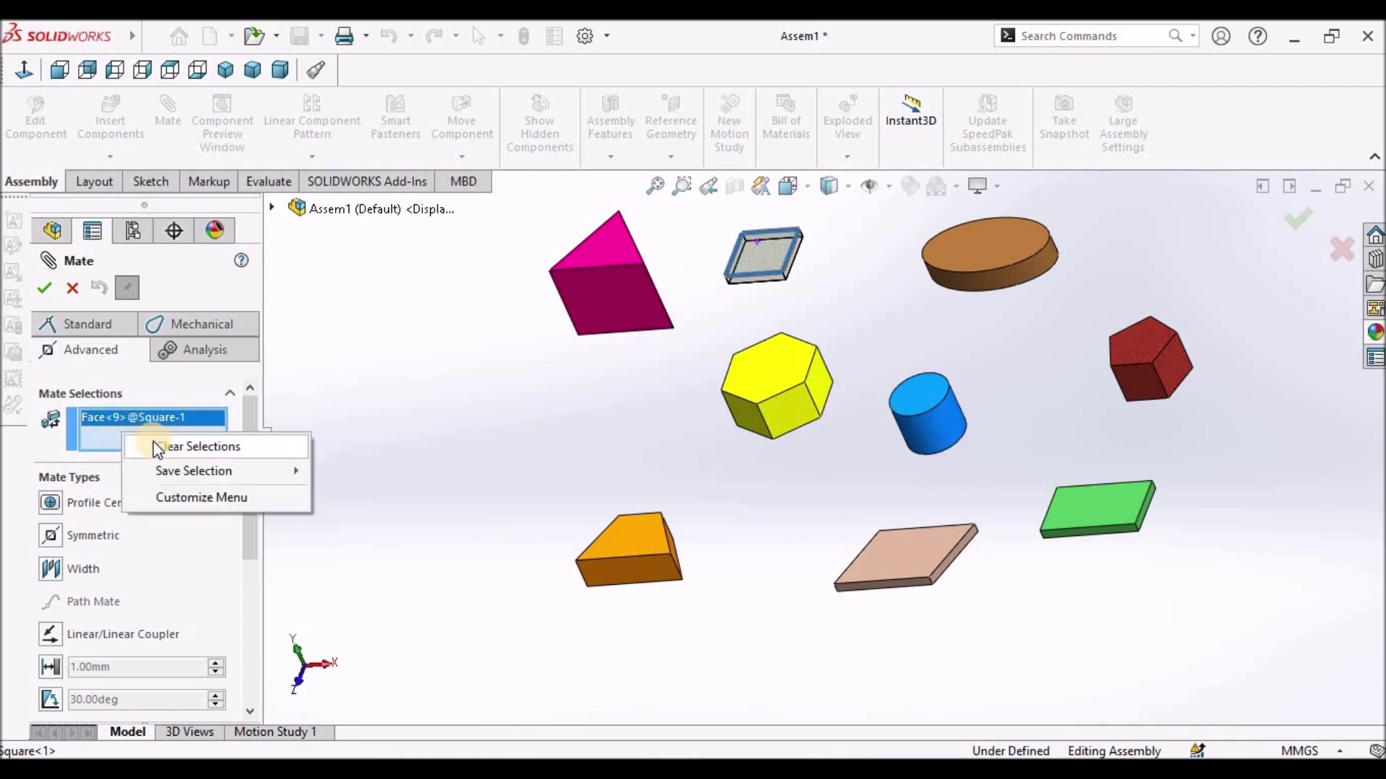
left_click(153, 443)
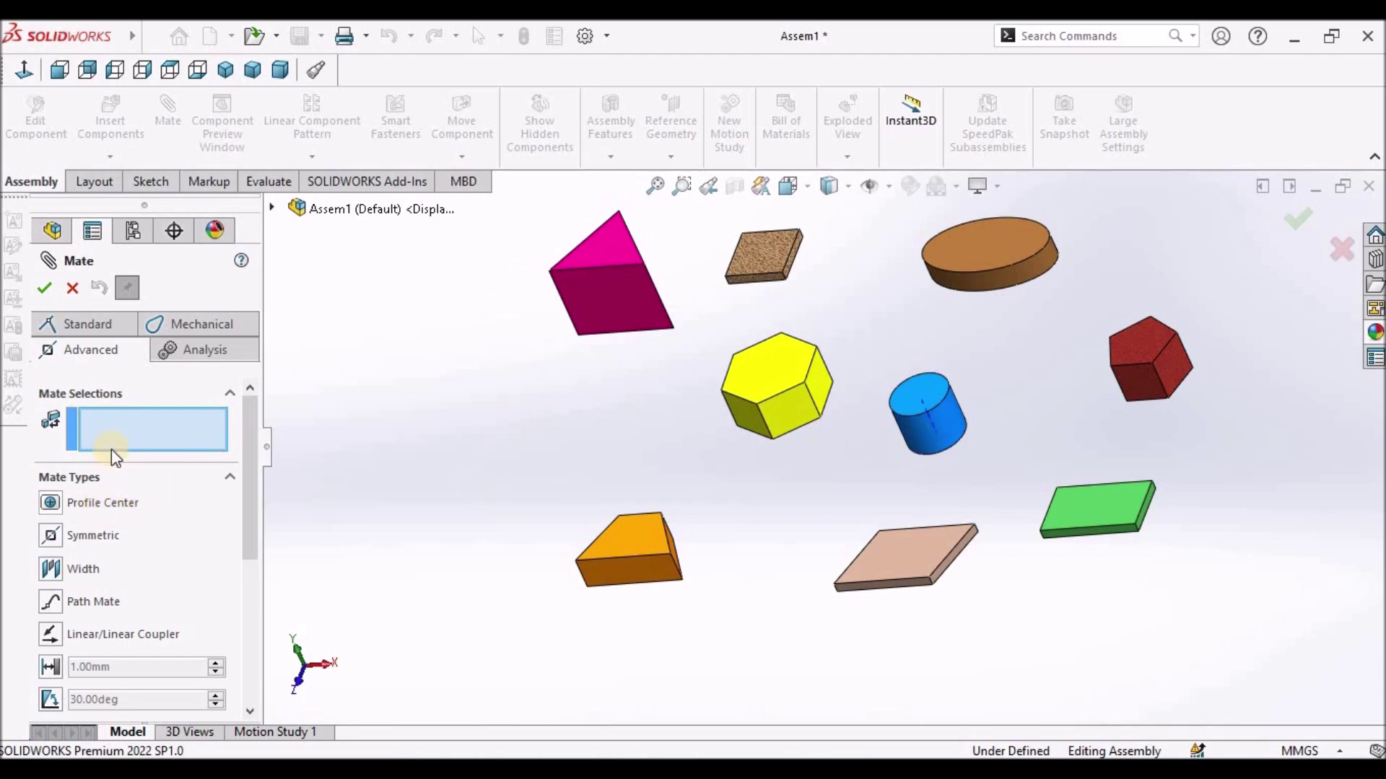
left_click(72, 288)
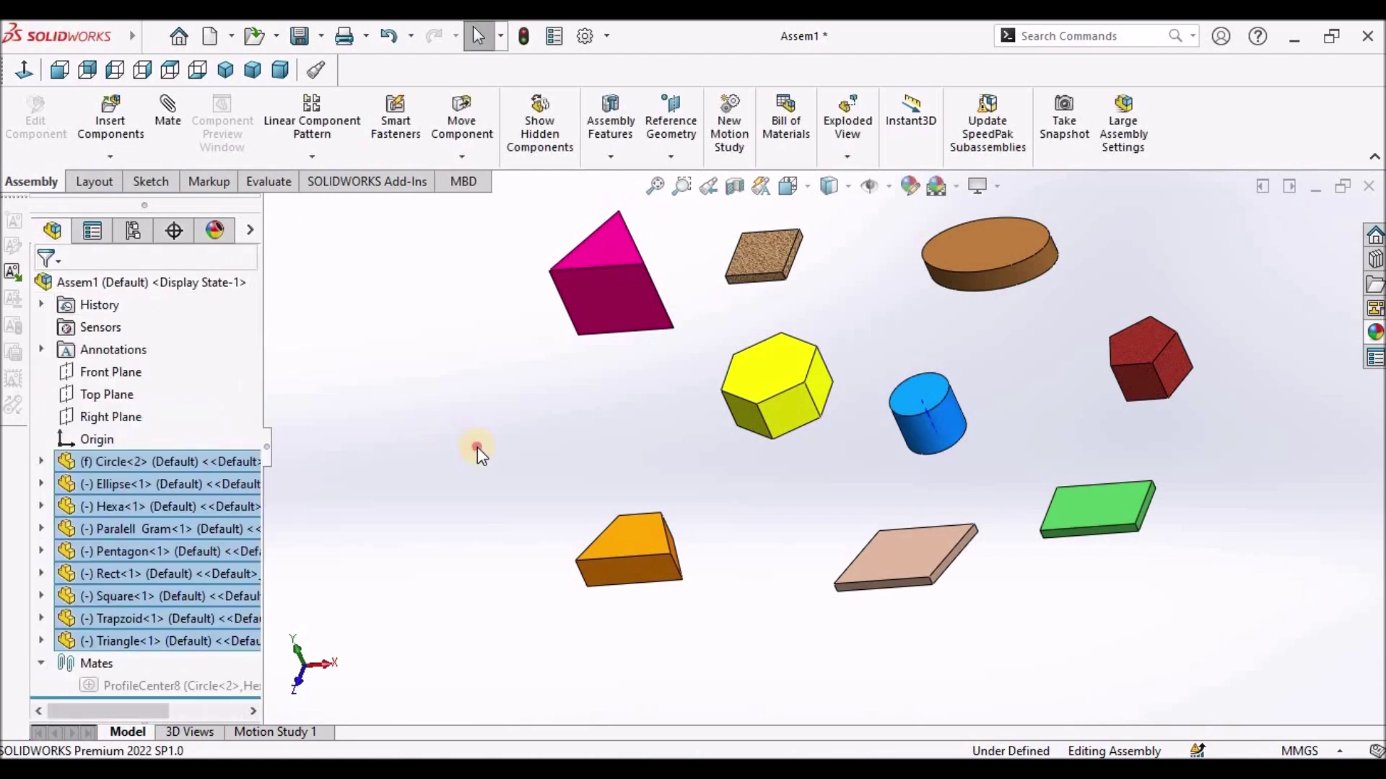
Step: Switch to the open Assem2 assembly with the wedge and base plate
mouse_move(150, 37)
left_click(367, 37)
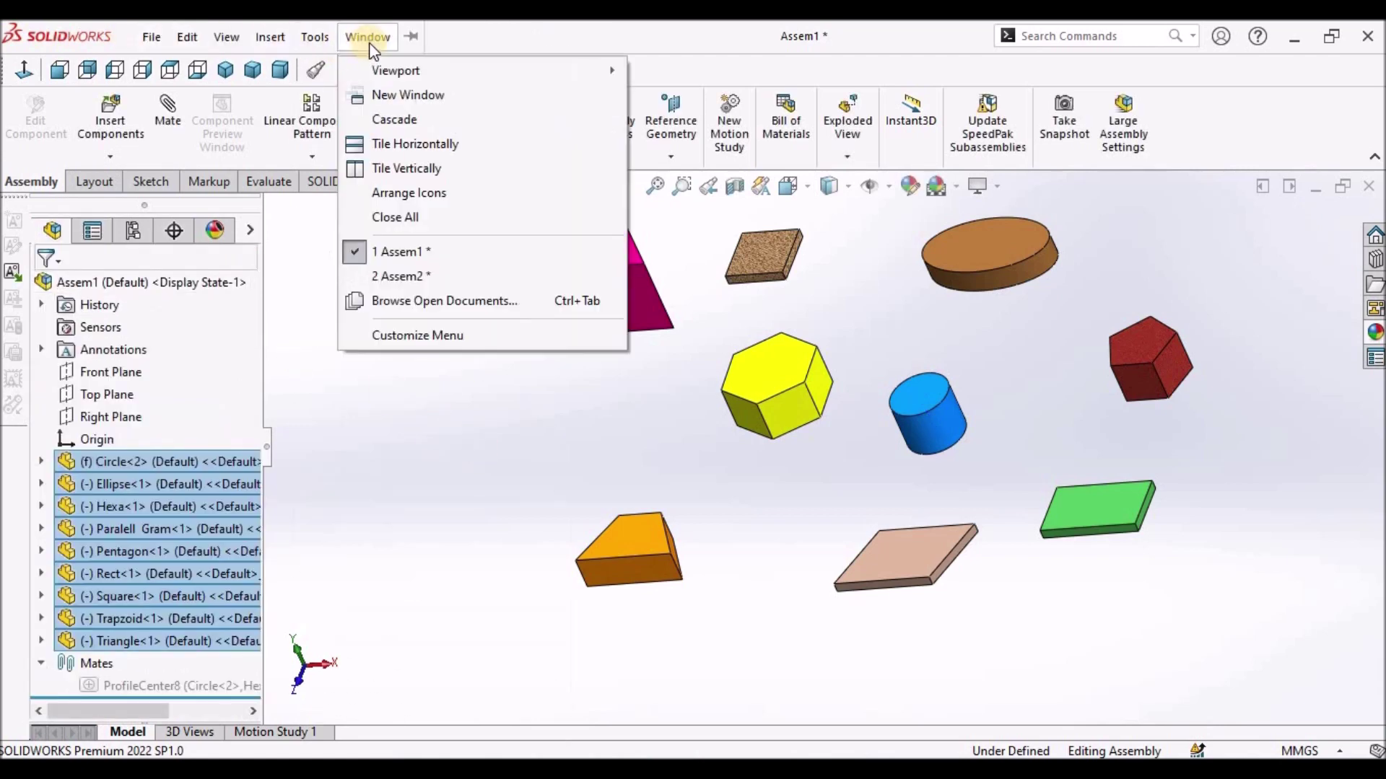
left_click(404, 276)
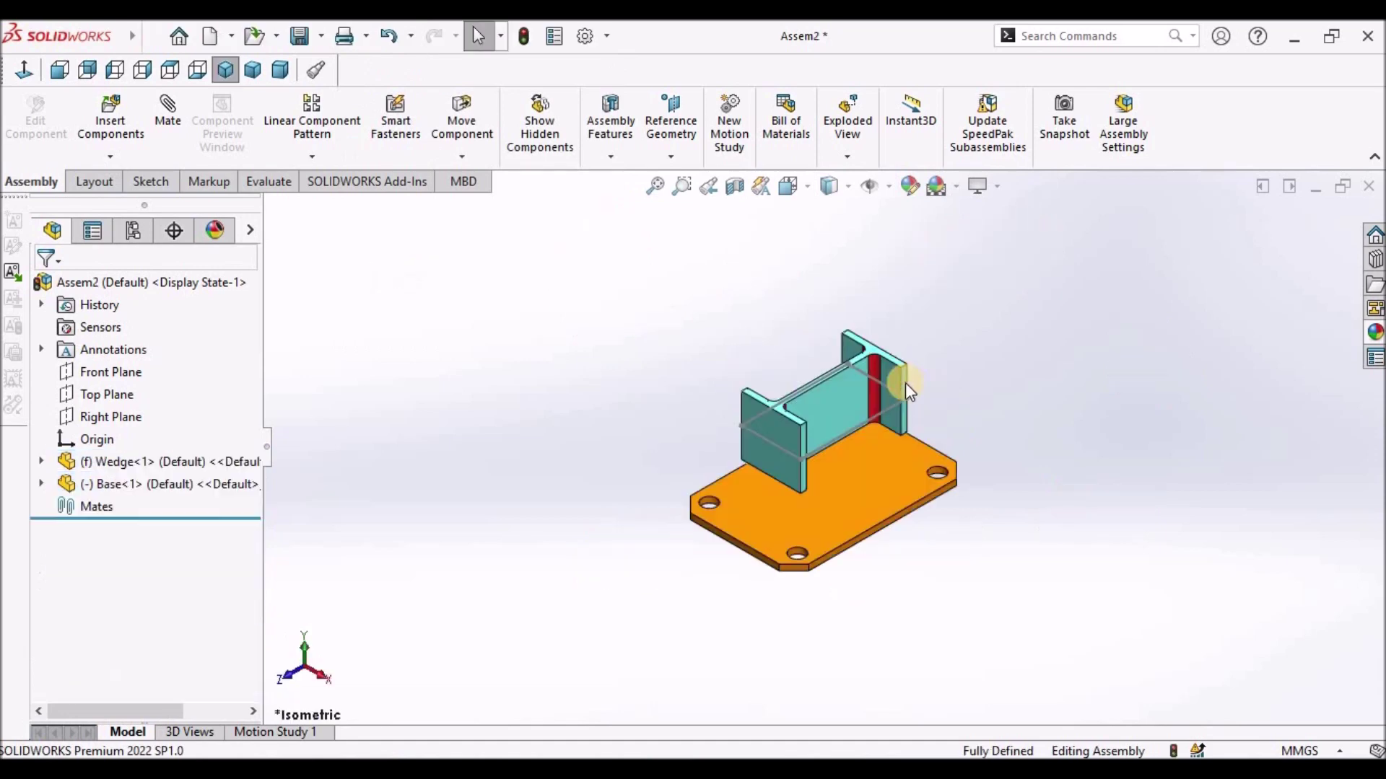
scroll(779, 530, "down", 3)
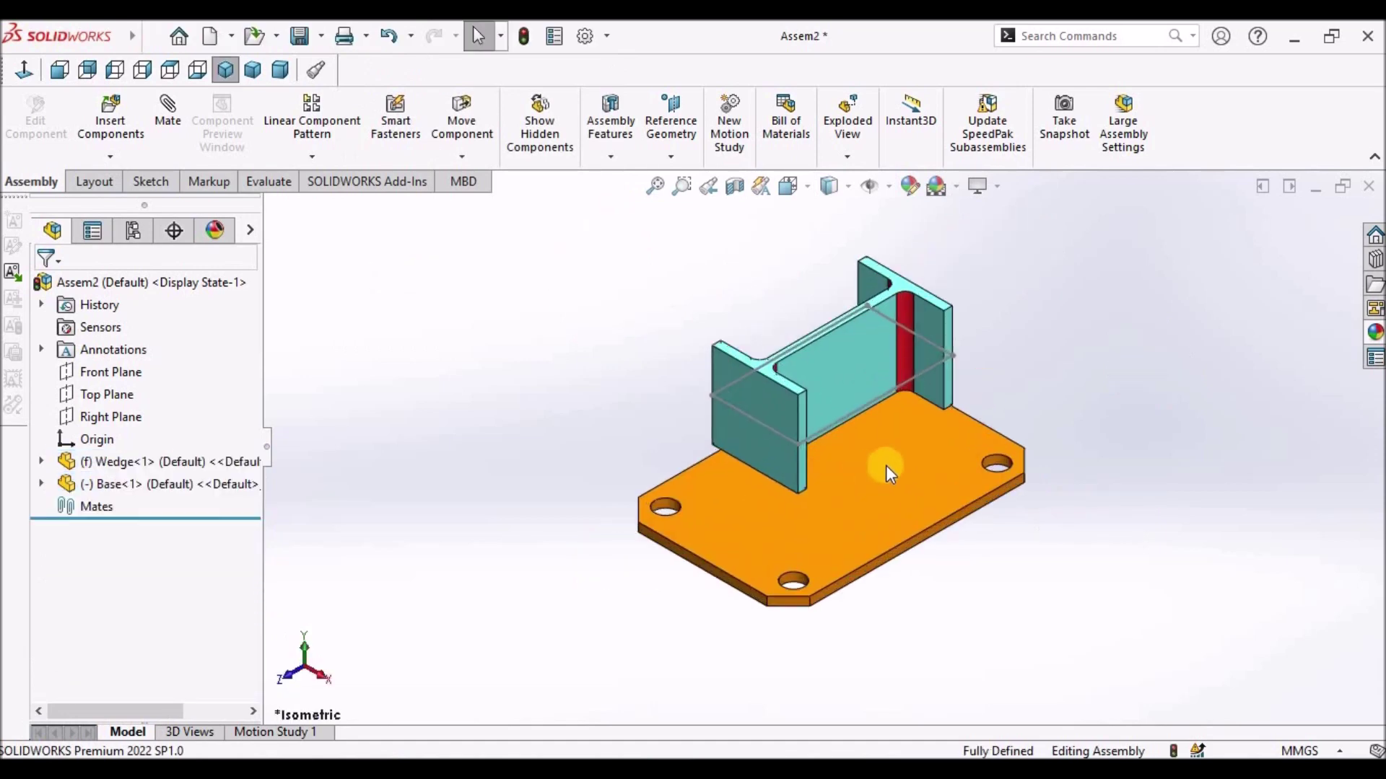
Step: Start a Profile Center mate with the base plate's top face and try to add the wedge's bottom face
left_click(168, 119)
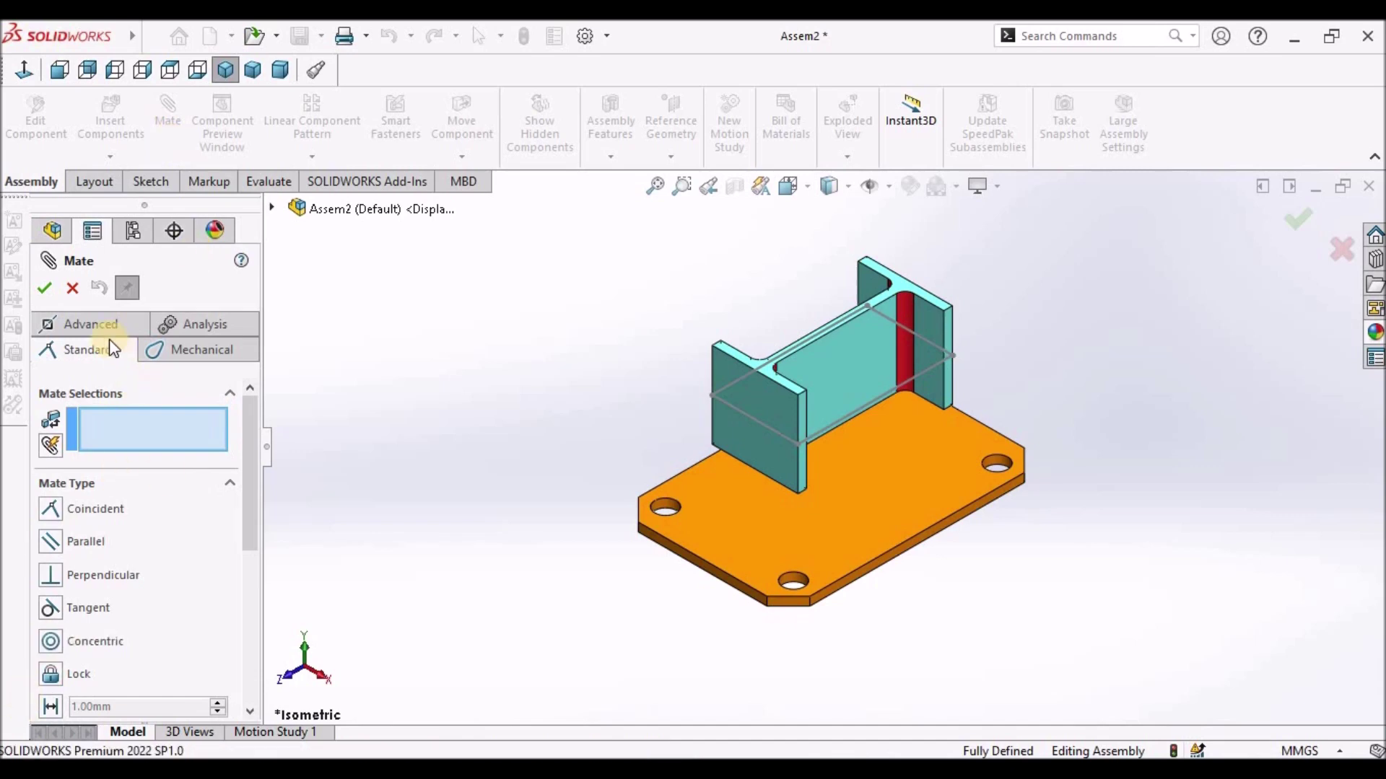
left_click(93, 325)
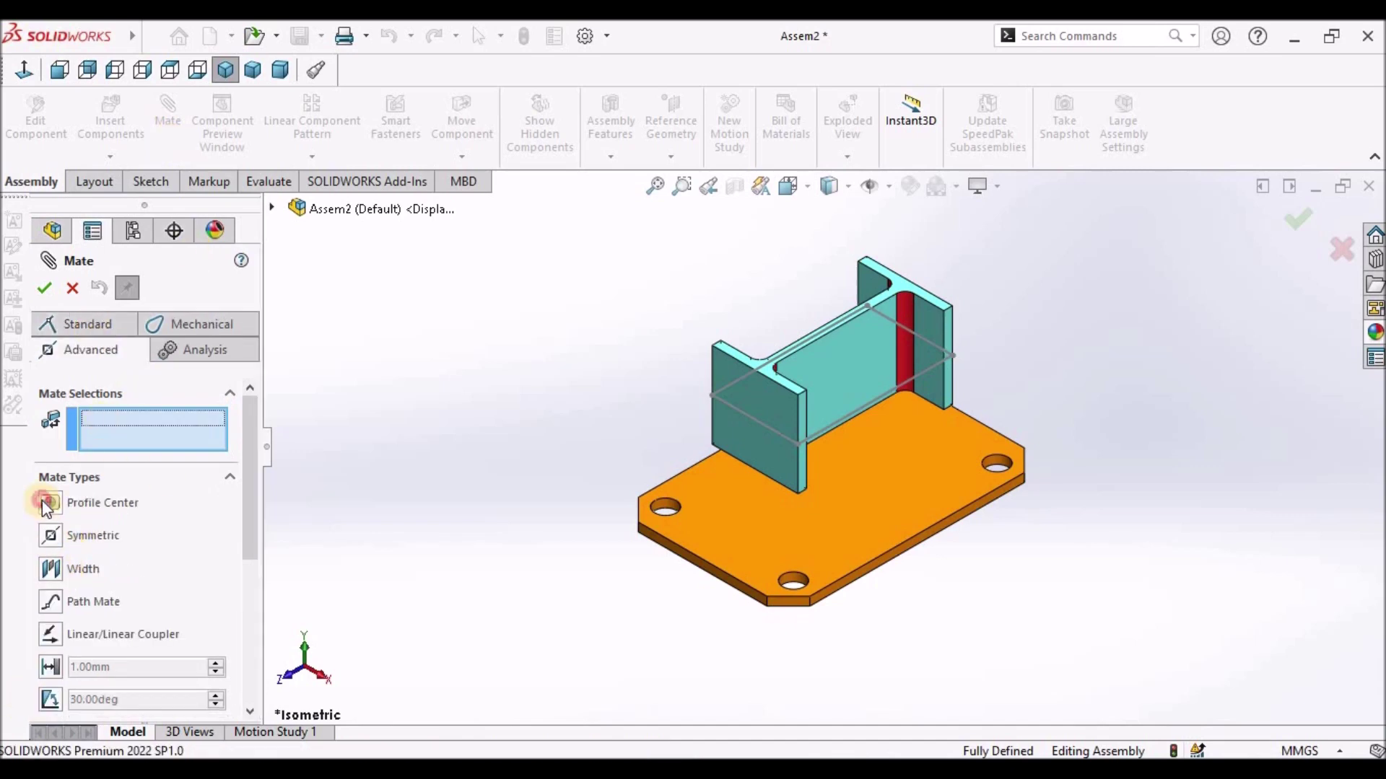
left_click(48, 503)
scroll(864, 534, "down", 2)
left_click(869, 498)
scroll(868, 498, "up", 2)
middle_click_drag(868, 498, 763, 431)
scroll(764, 431, "down", 6)
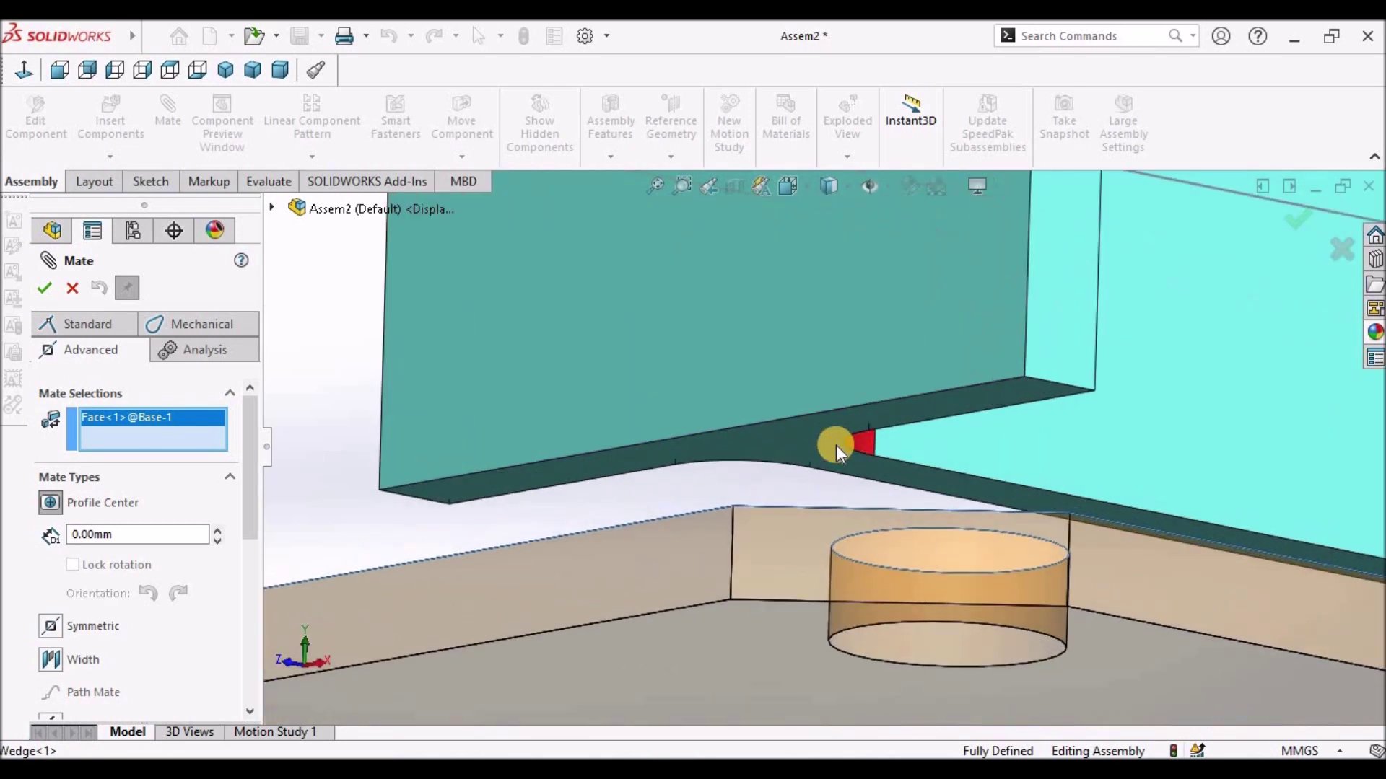
left_click(822, 439)
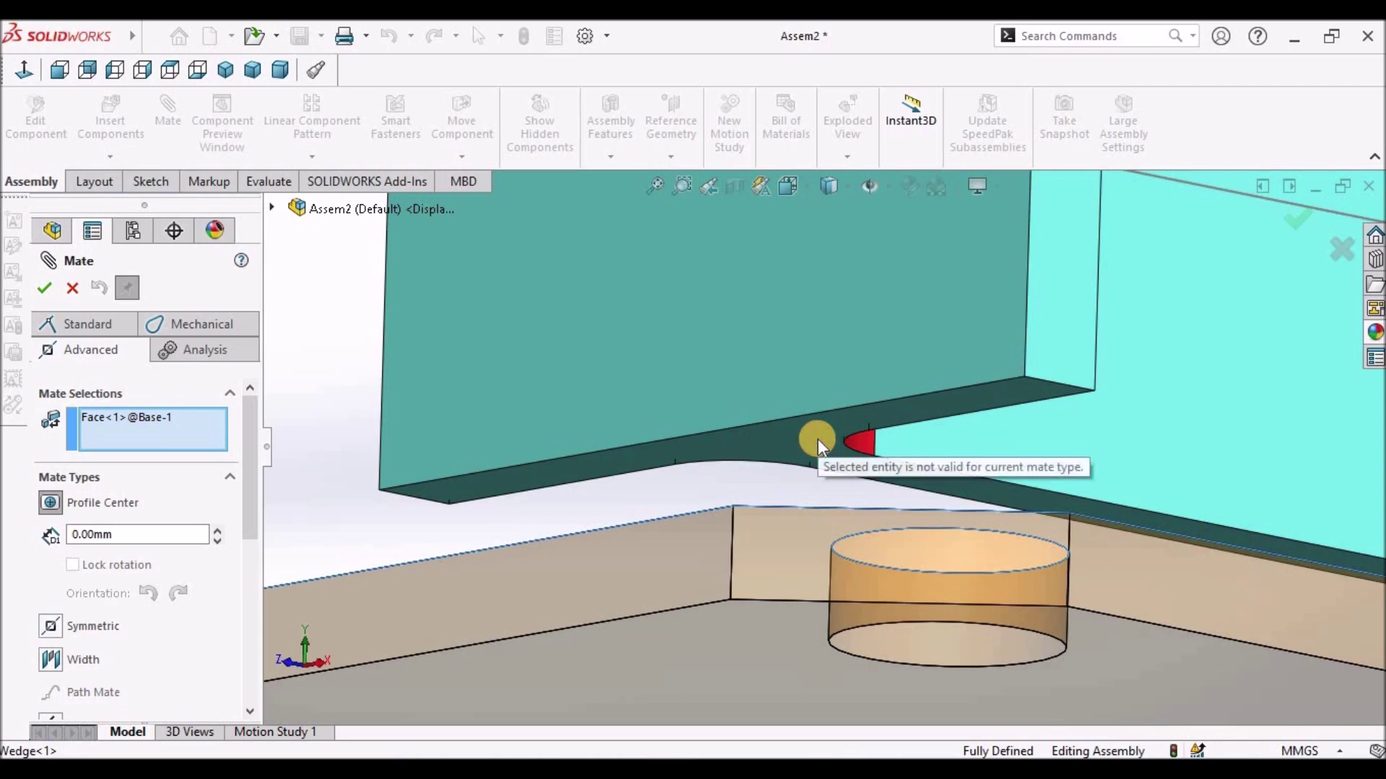
Step: Try to add the wedge's top face to the Profile Center mate and cancel the mate
scroll(817, 439, "up", 6)
middle_click_drag(890, 427, 876, 616)
scroll(803, 398, "up", 3)
left_click(794, 395)
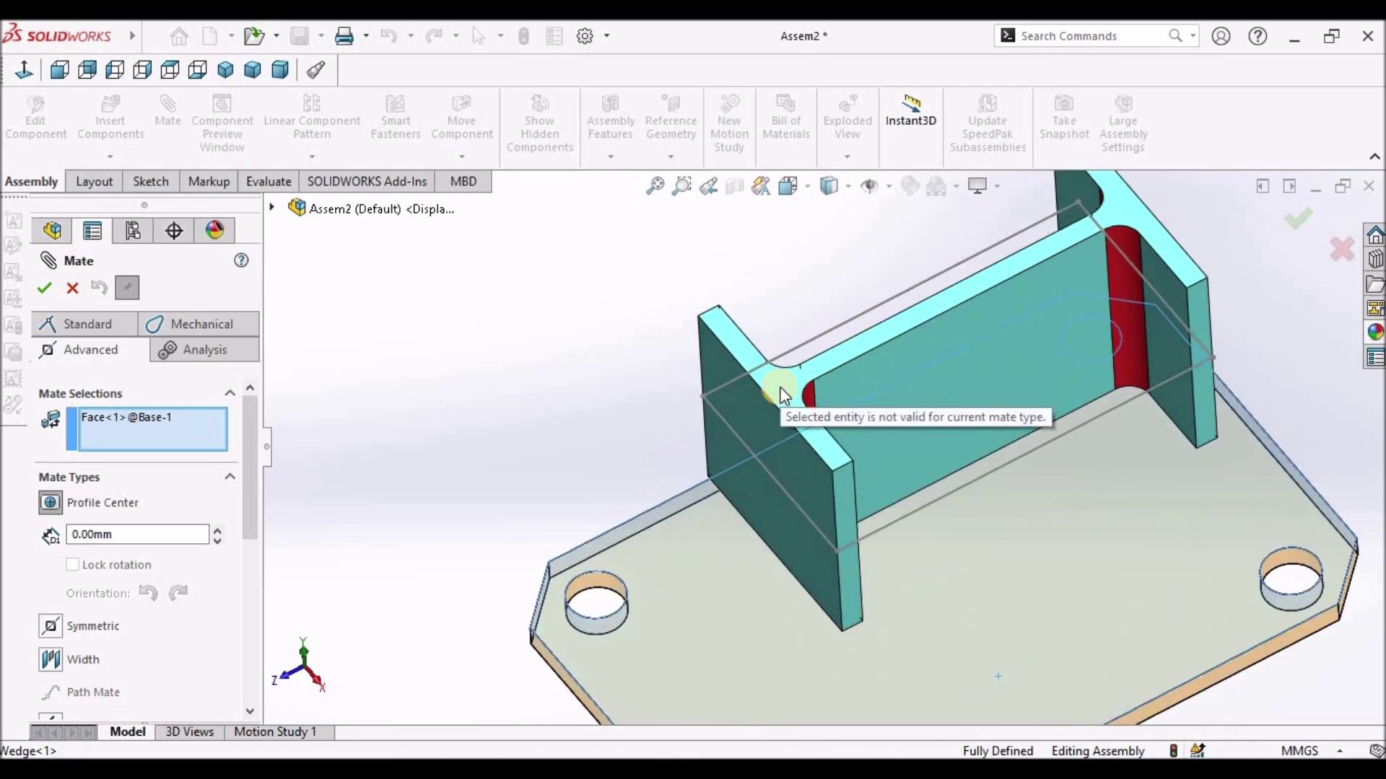
left_click(72, 288)
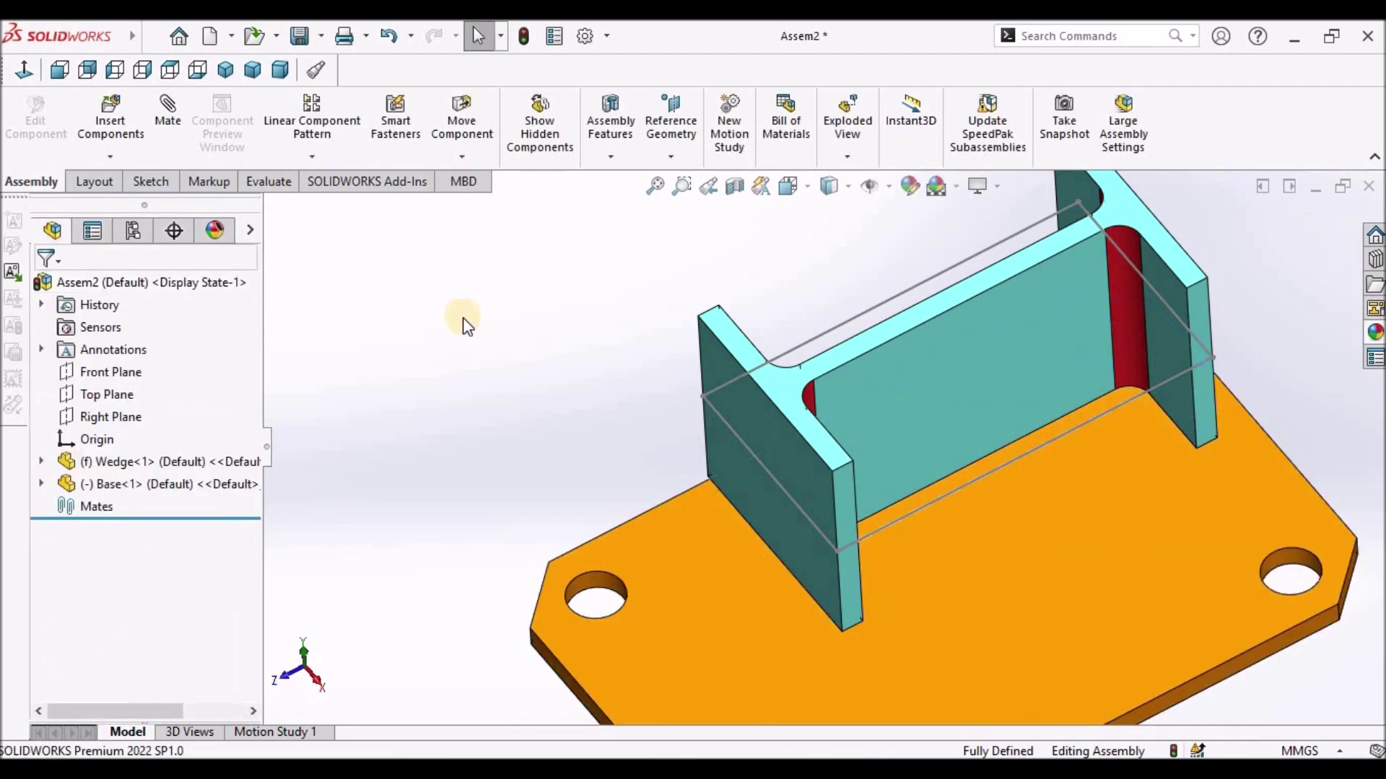
Step: Open the Wedge part and examine its rectangular mid-height sketch in the Right and Top views
left_click(942, 396)
left_click(1000, 277)
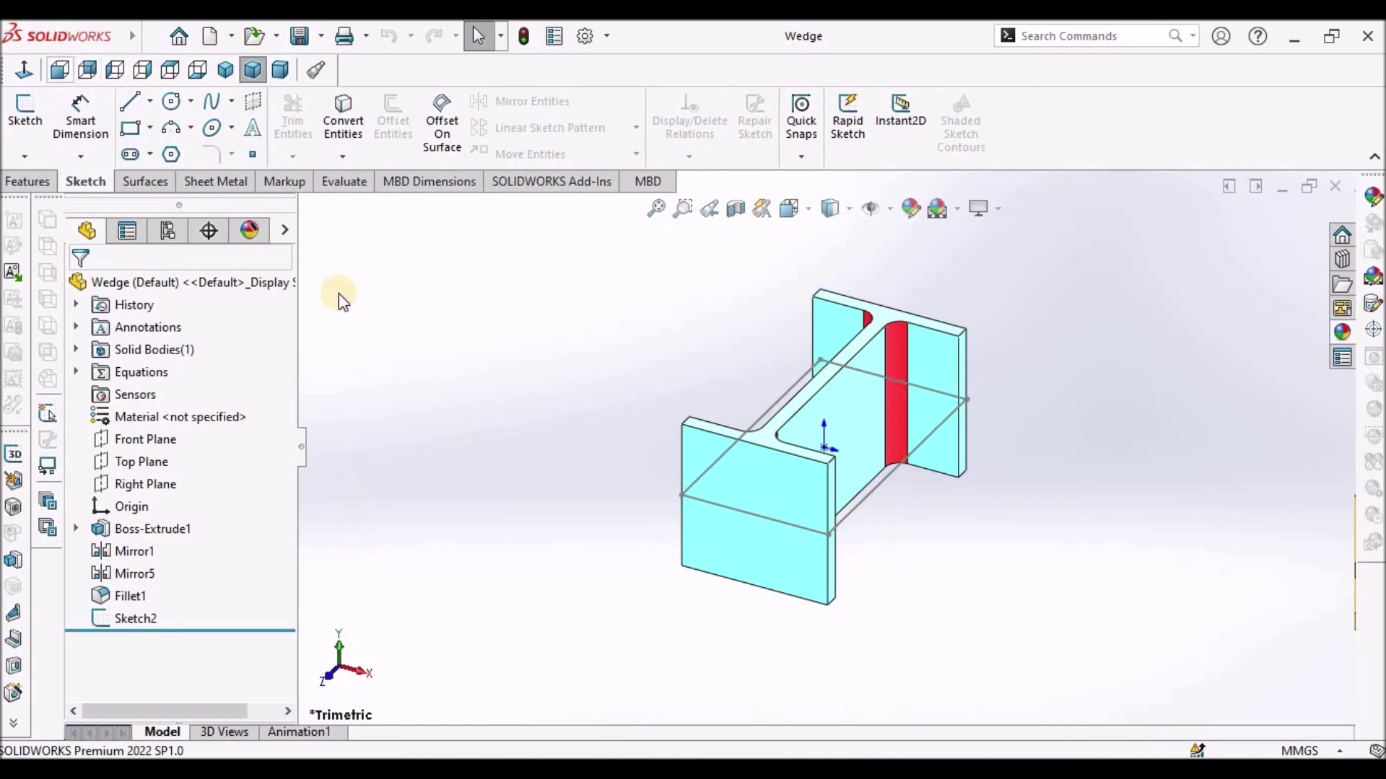
left_click(876, 484)
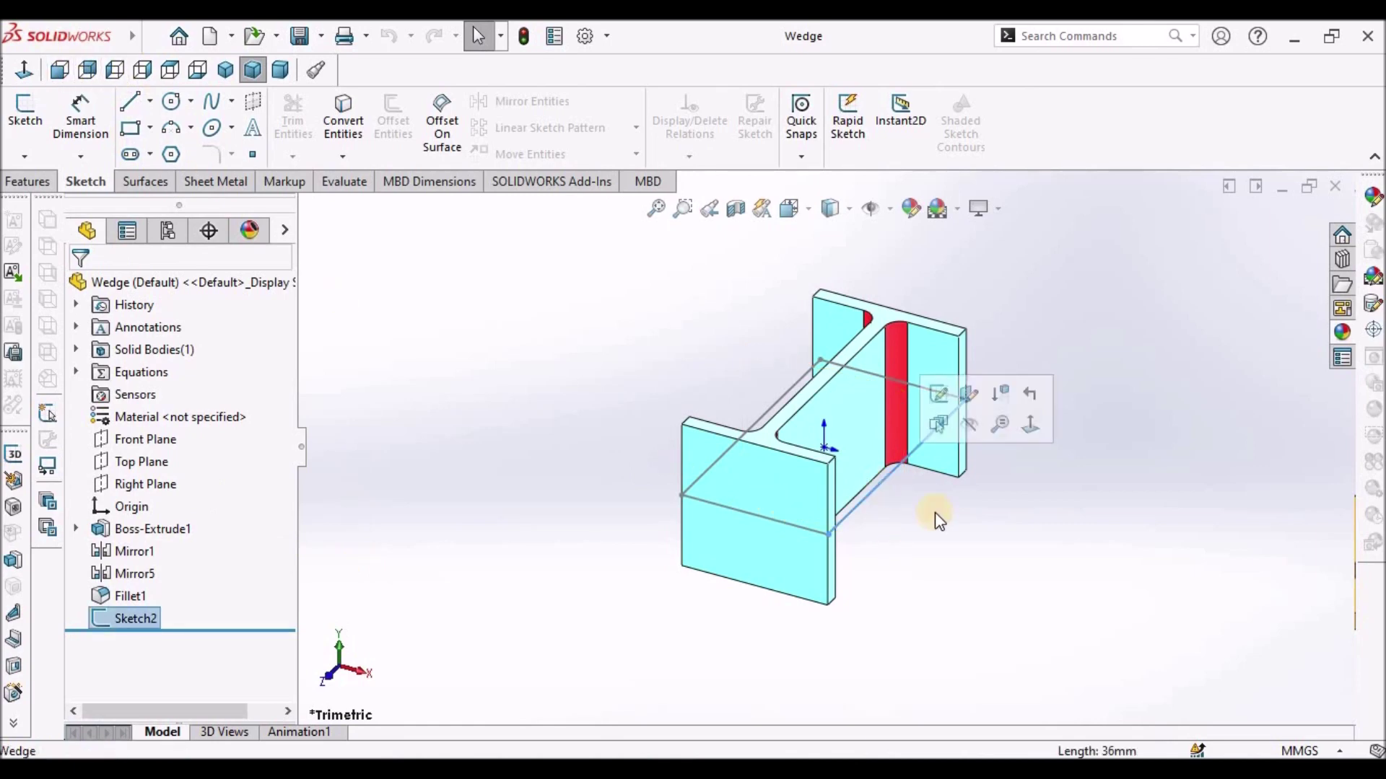
left_click(142, 69)
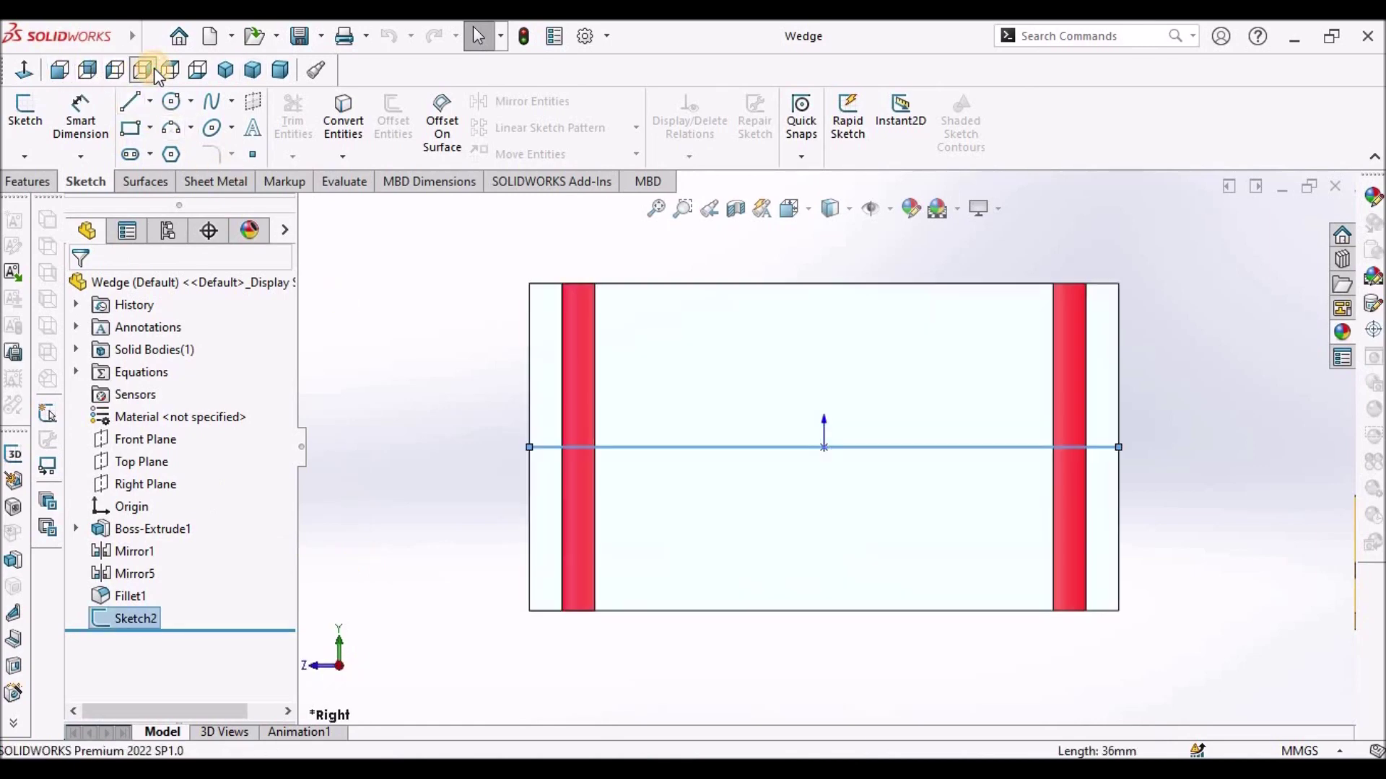
left_click(169, 69)
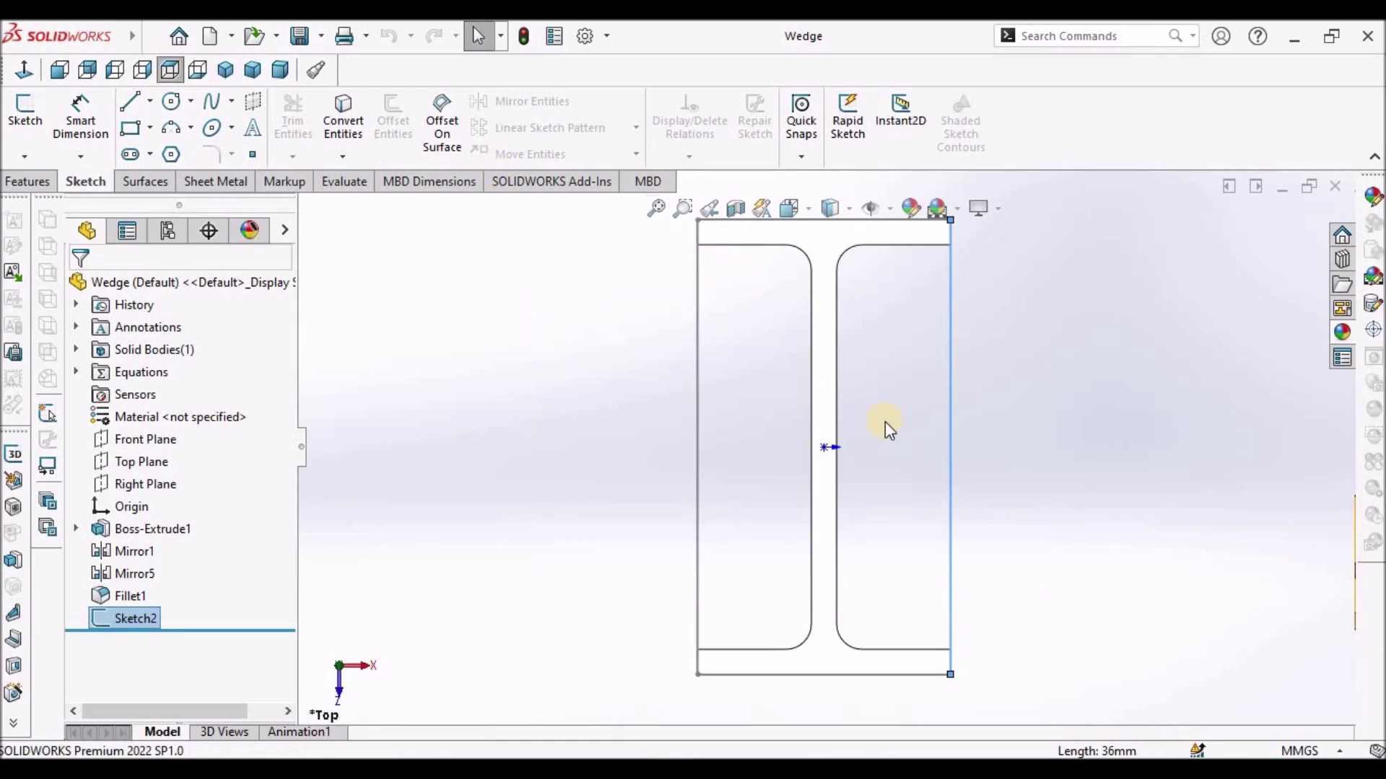
mouse_move(949, 390)
middle_mouse_down()
mouse_move(933, 322)
mouse_move(891, 310)
middle_mouse_up()
Step: Open the wedge's rectangular sketch for editing, inspect its outline around the profile, and exit the sketch
left_click(139, 619)
right_click(144, 622)
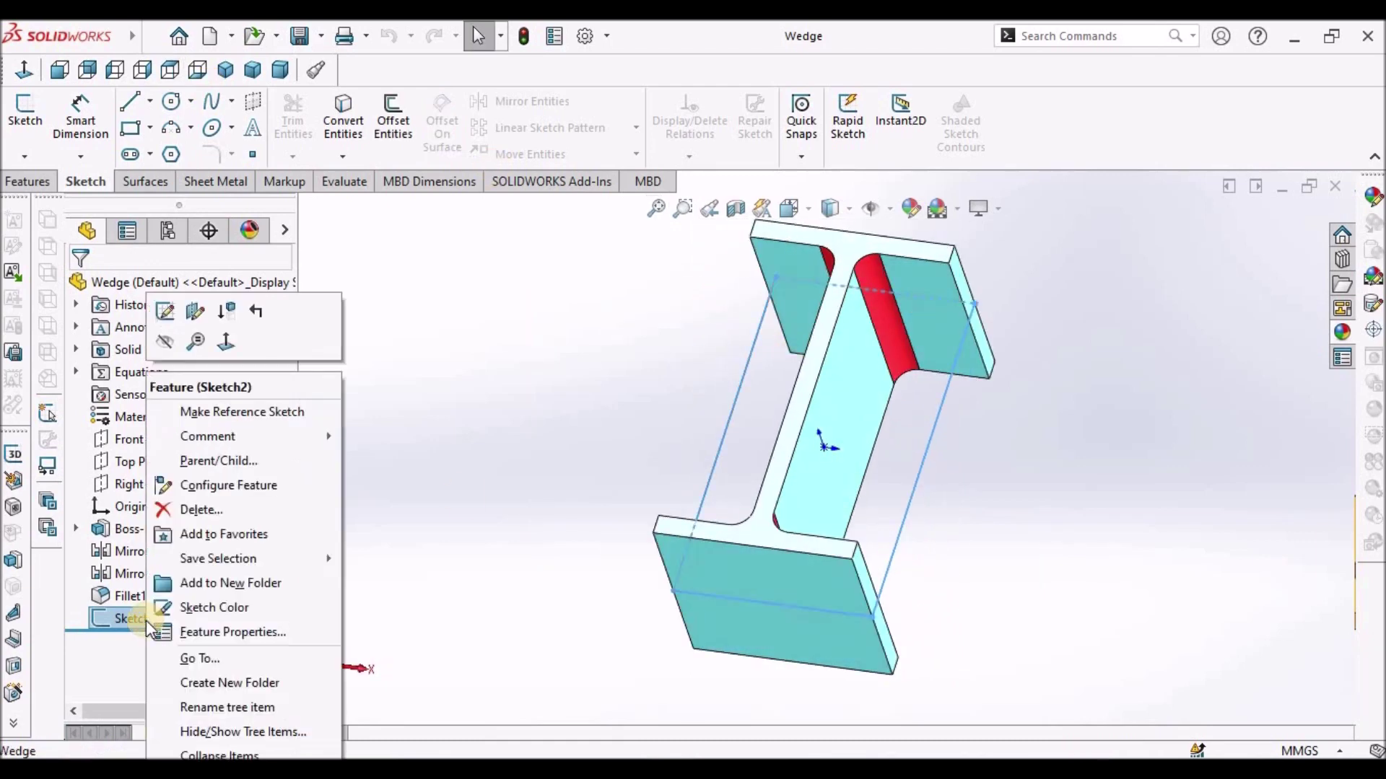
left_click(159, 318)
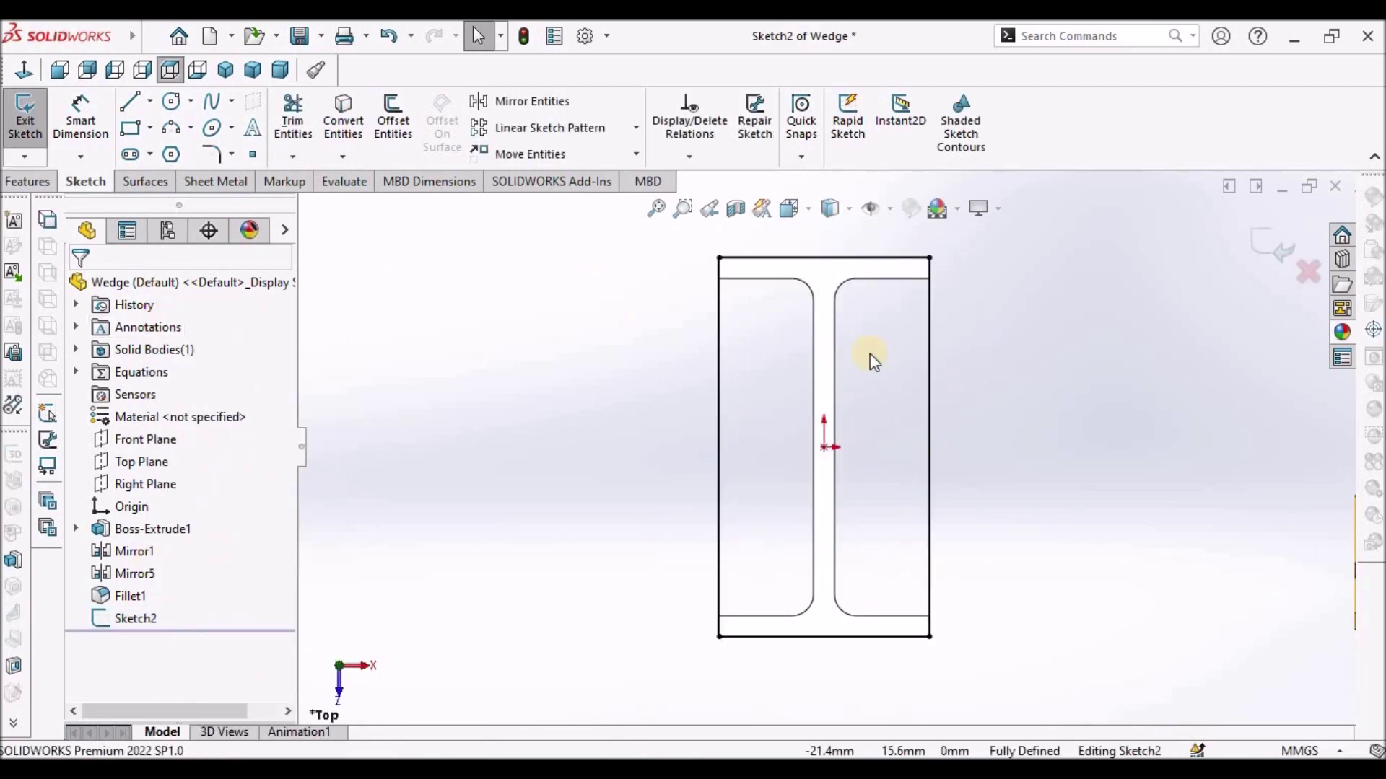
middle_click_drag(891, 423, 877, 274)
left_click(1273, 249)
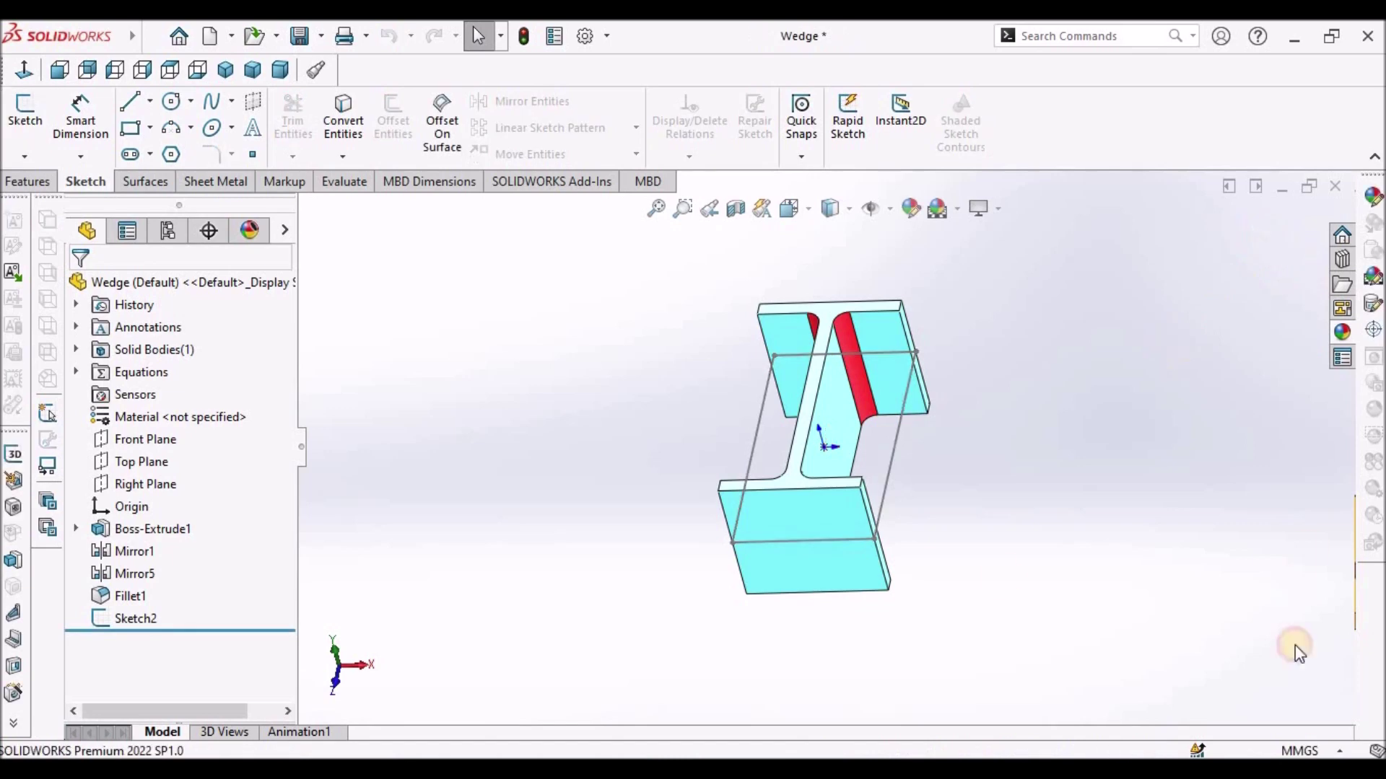
Step: Set the wedge to the Dimetric view and return to the Assem2 assembly
left_click(280, 69)
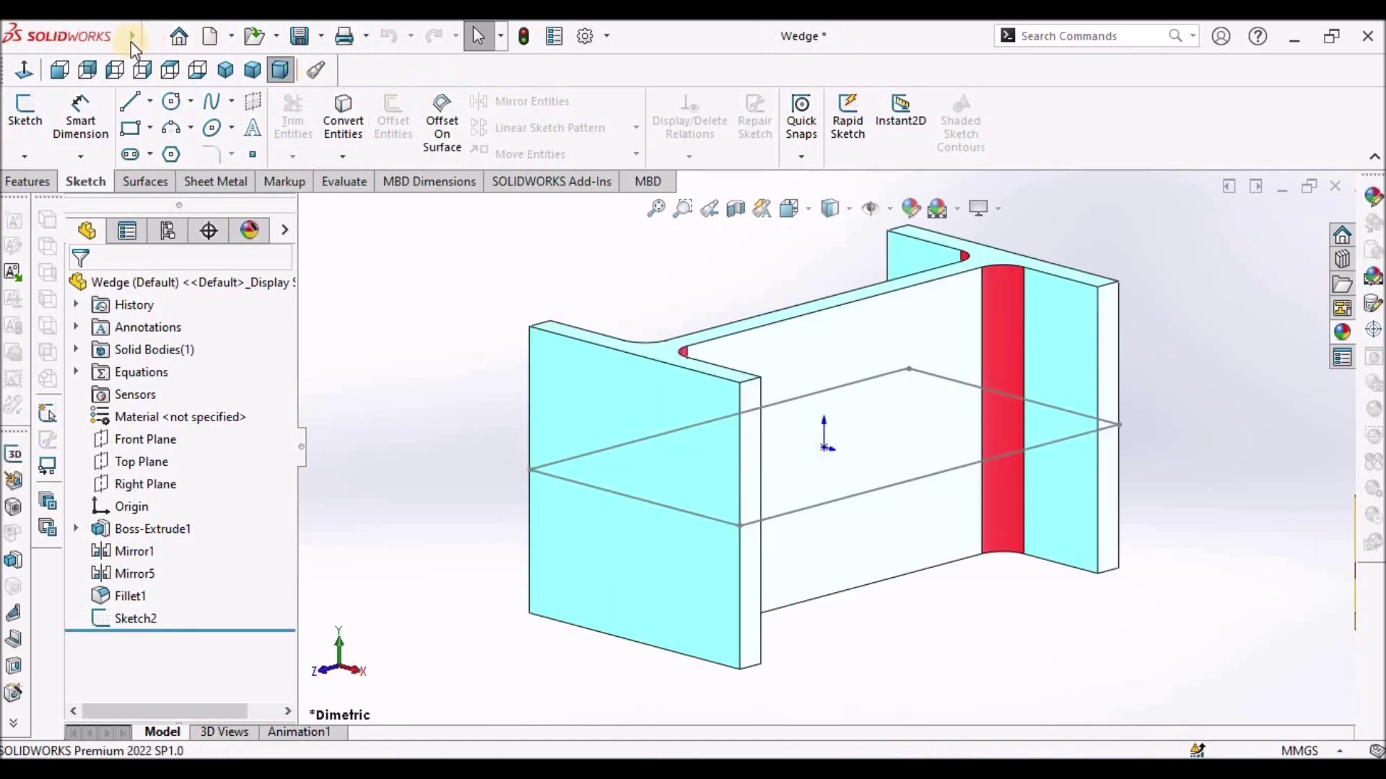
mouse_move(132, 39)
left_click(368, 37)
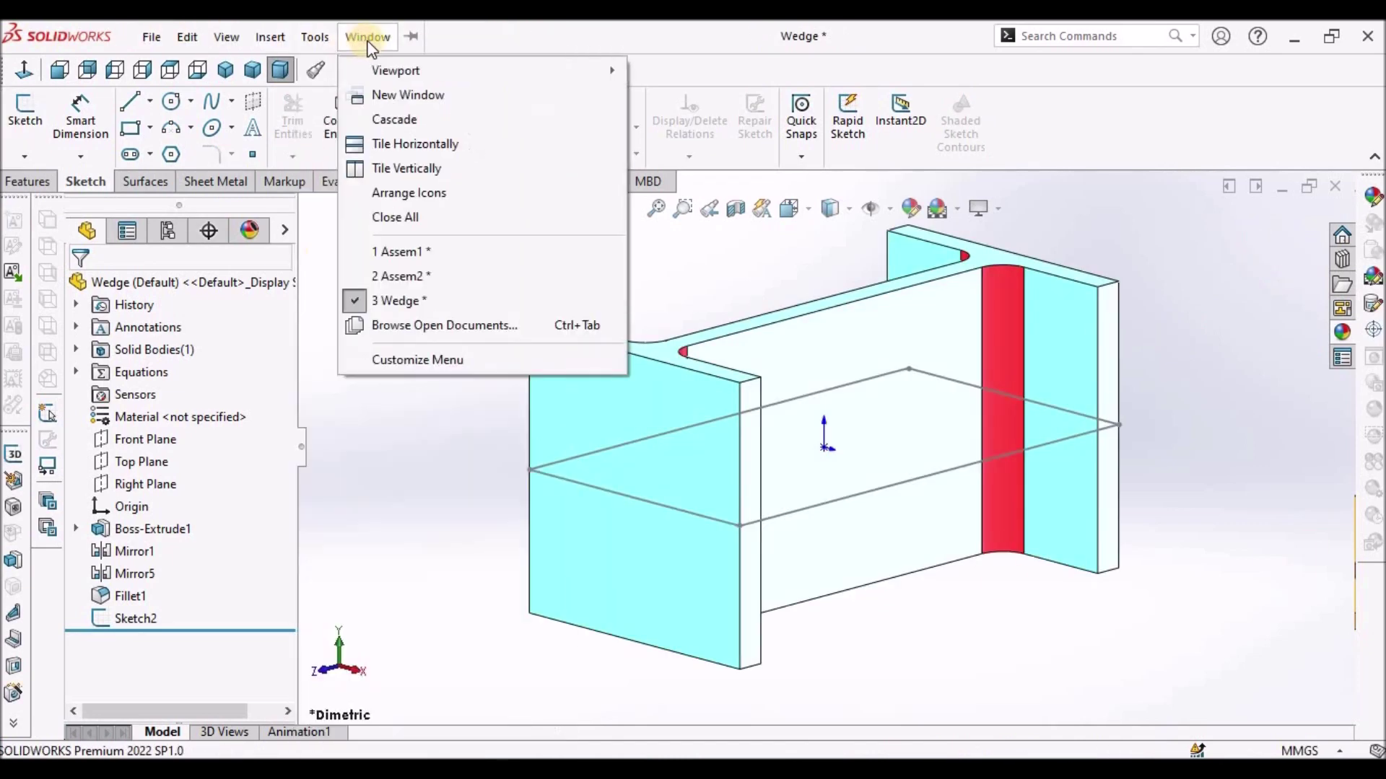
left_click(420, 279)
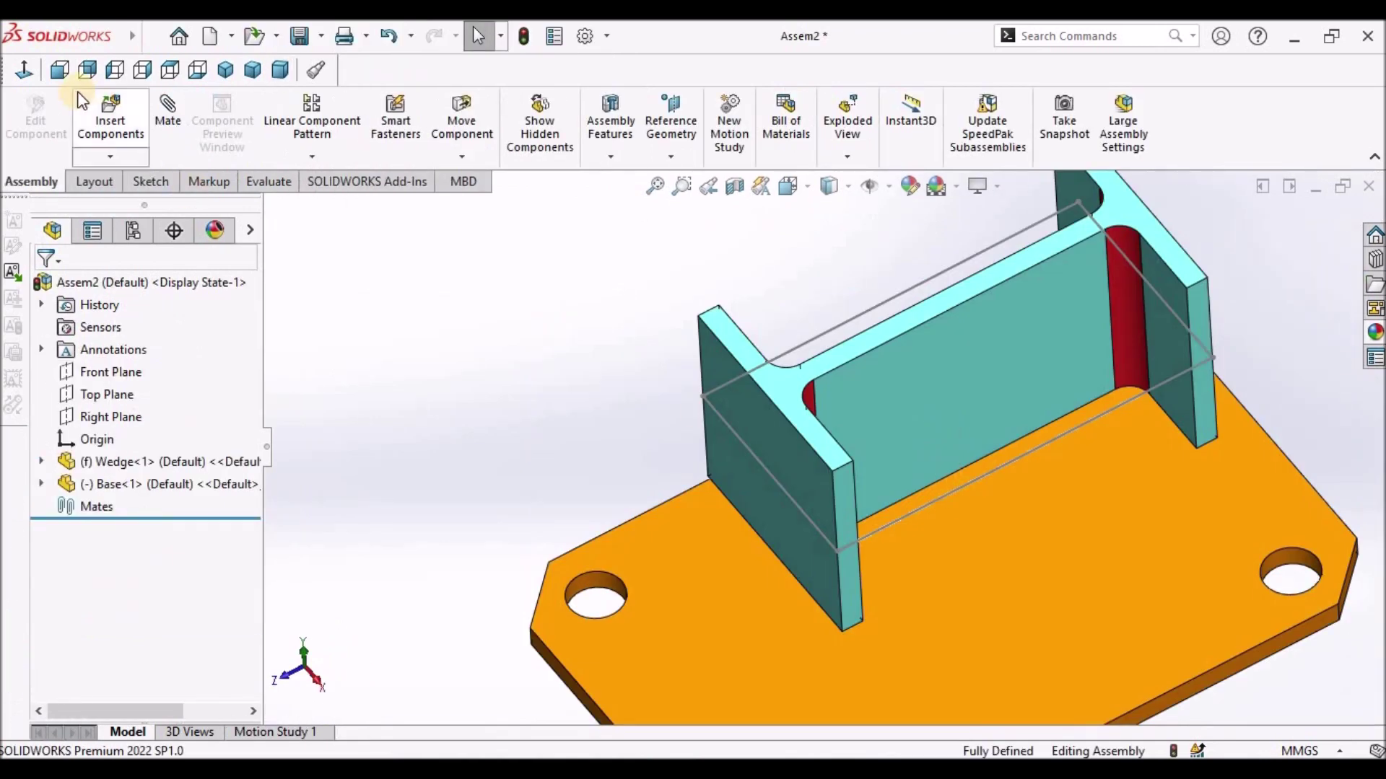
Step: Set up a Profile Center mate between the base plate's top face and a long line of the wedge's rectangular sketch, checking it in the Top view
left_click(168, 110)
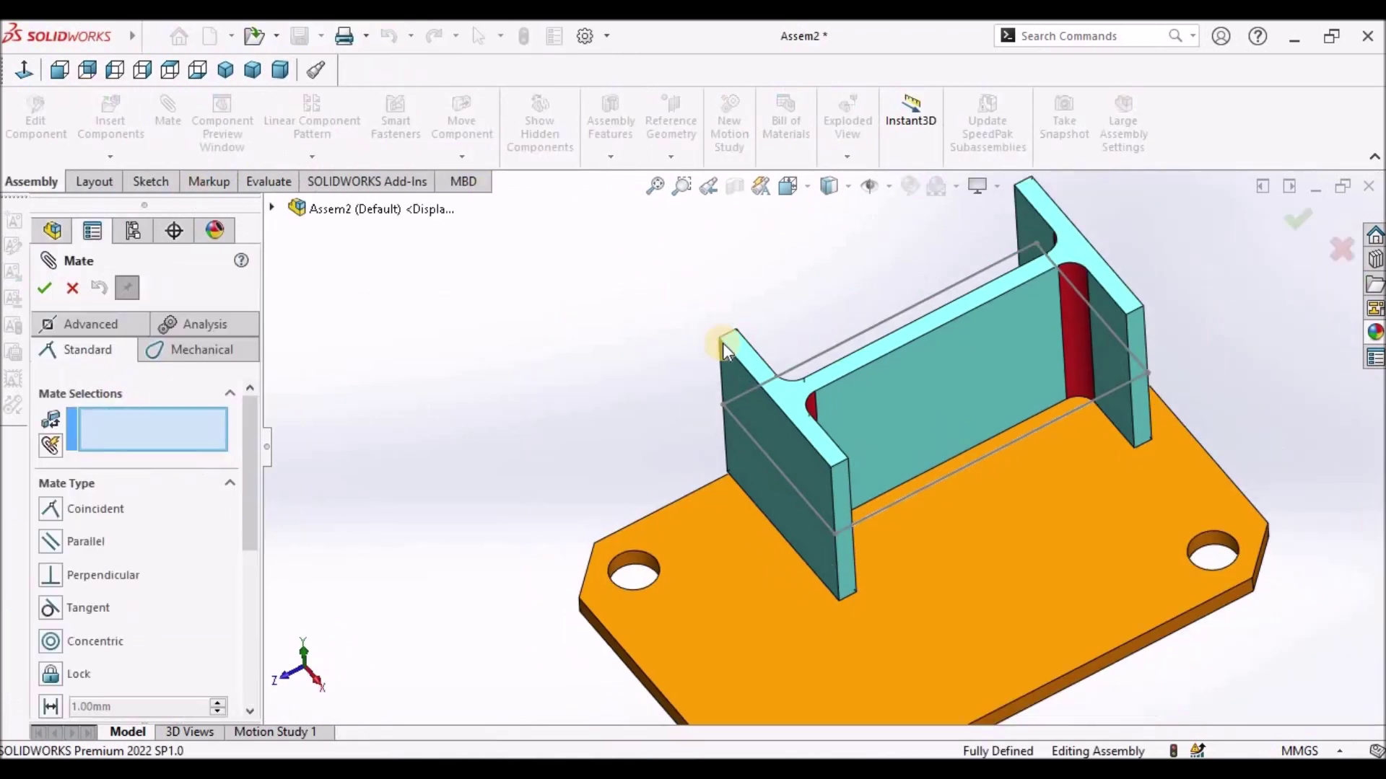
left_click(101, 323)
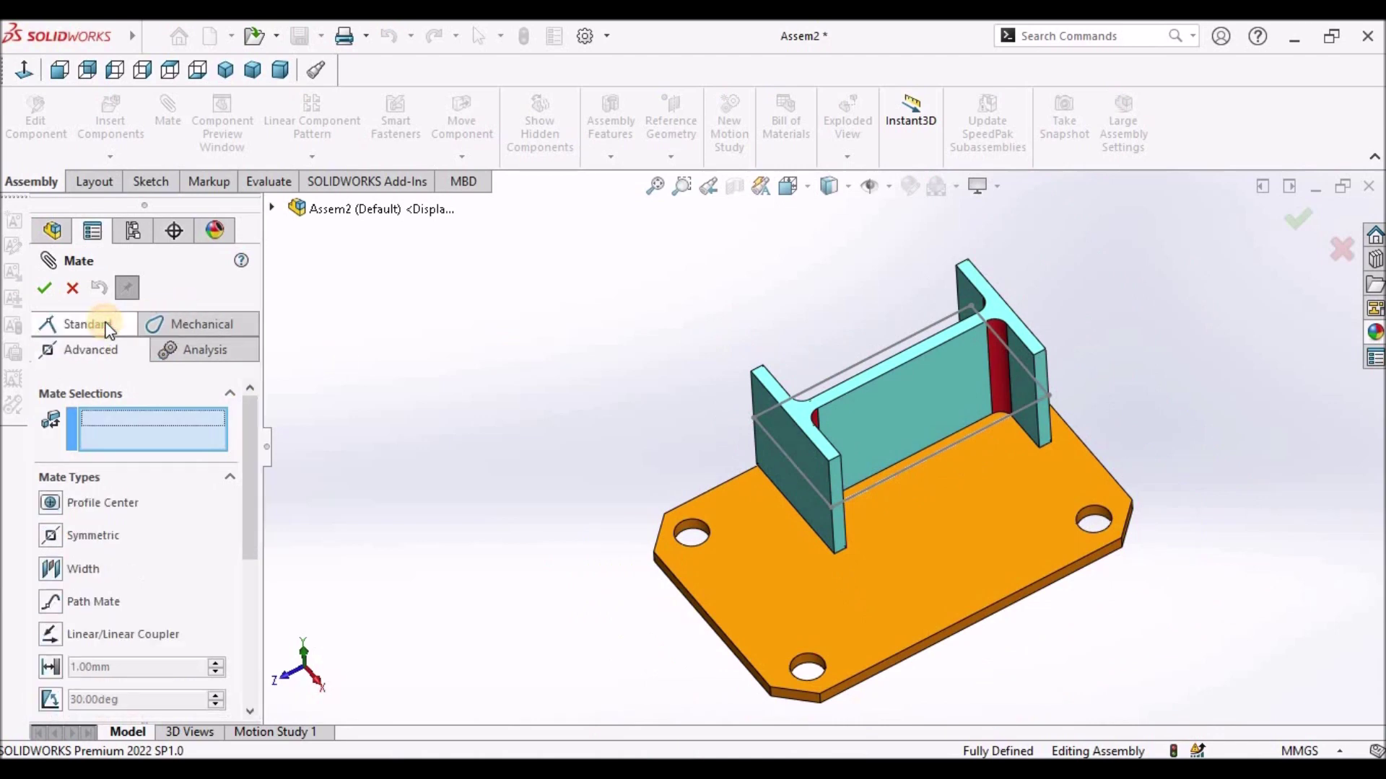
left_click(57, 505)
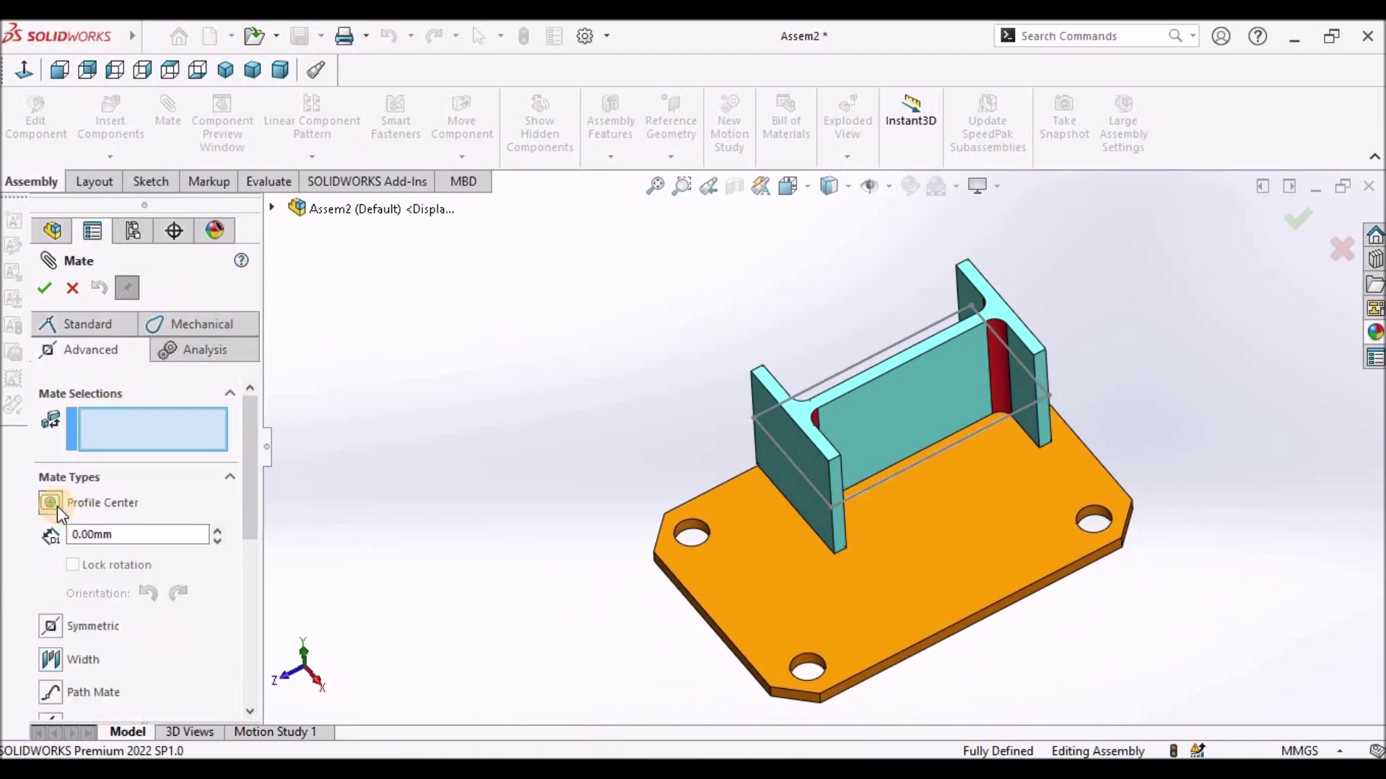
left_click(880, 567)
scroll(962, 448, "up", 3)
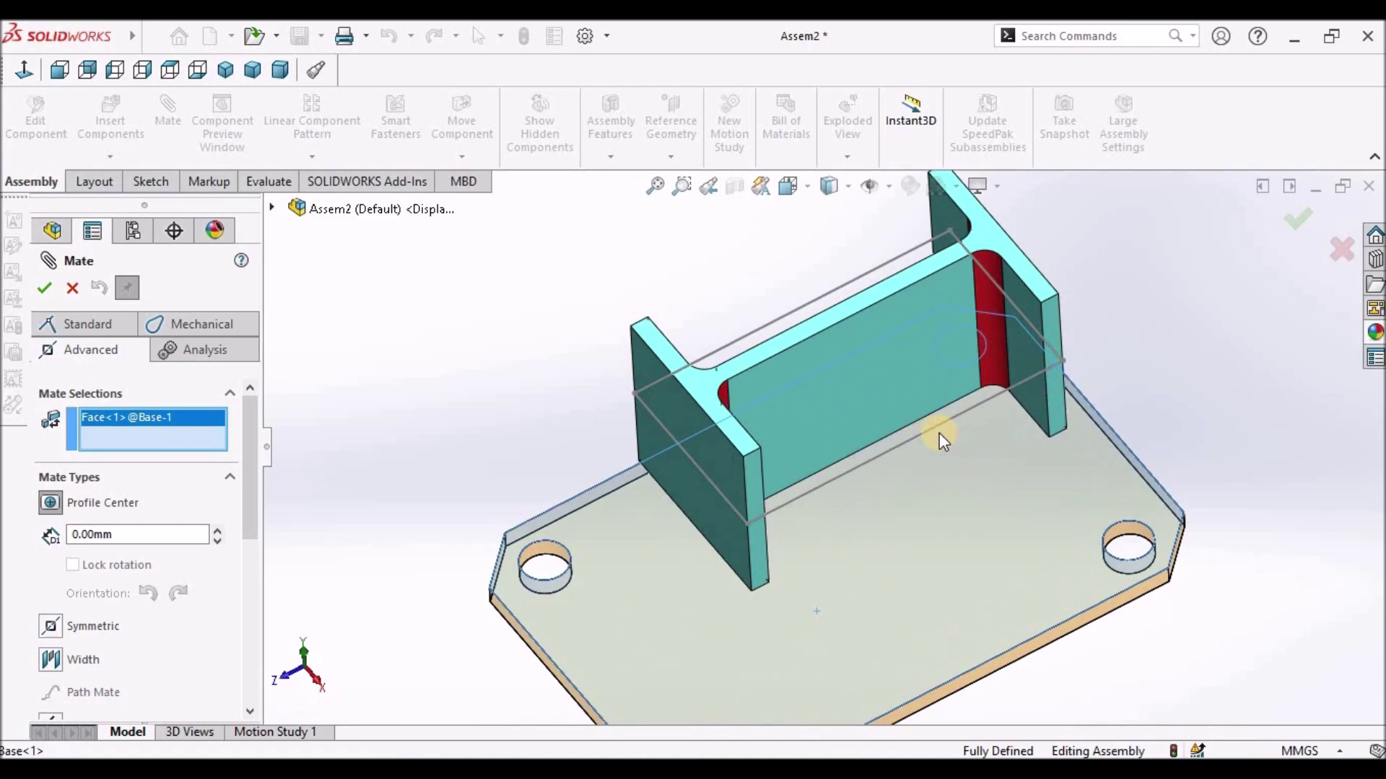
left_click(935, 430)
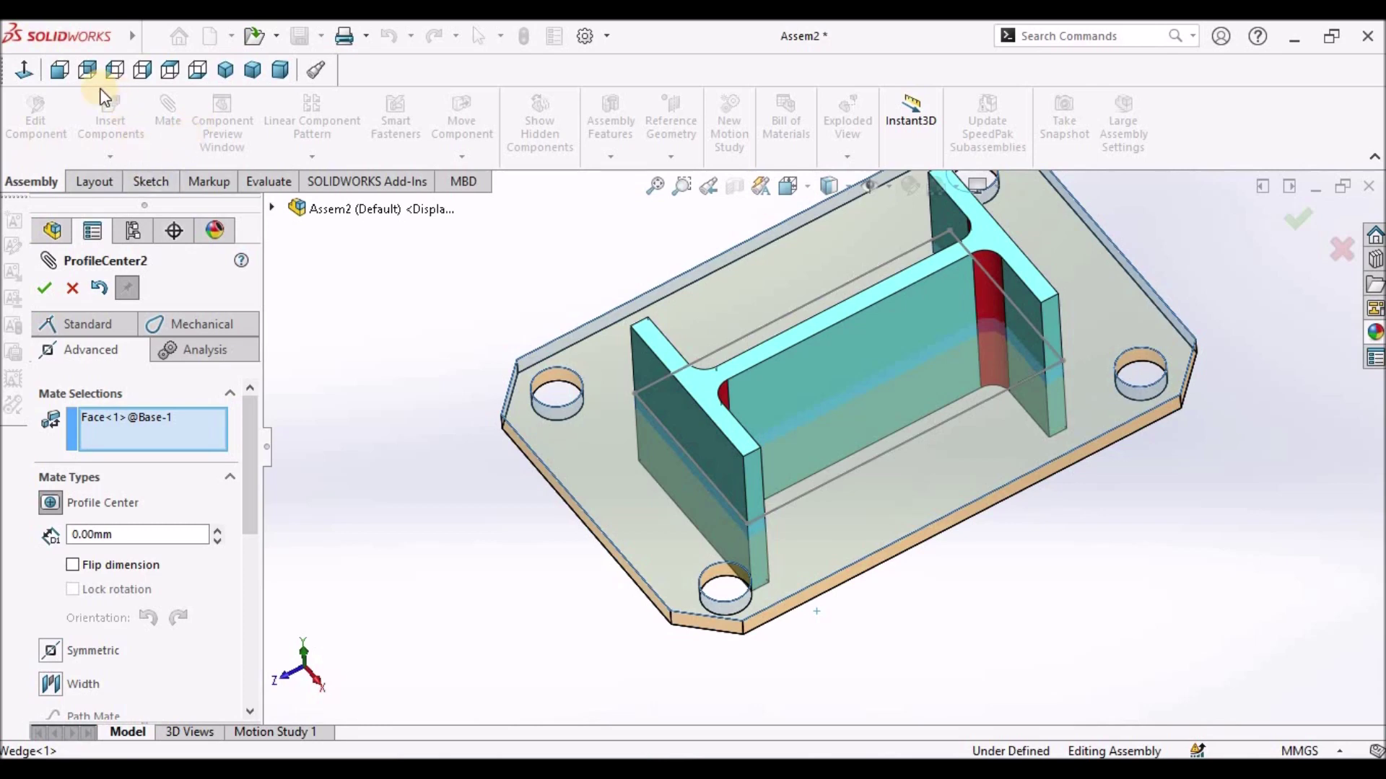
left_click(166, 70)
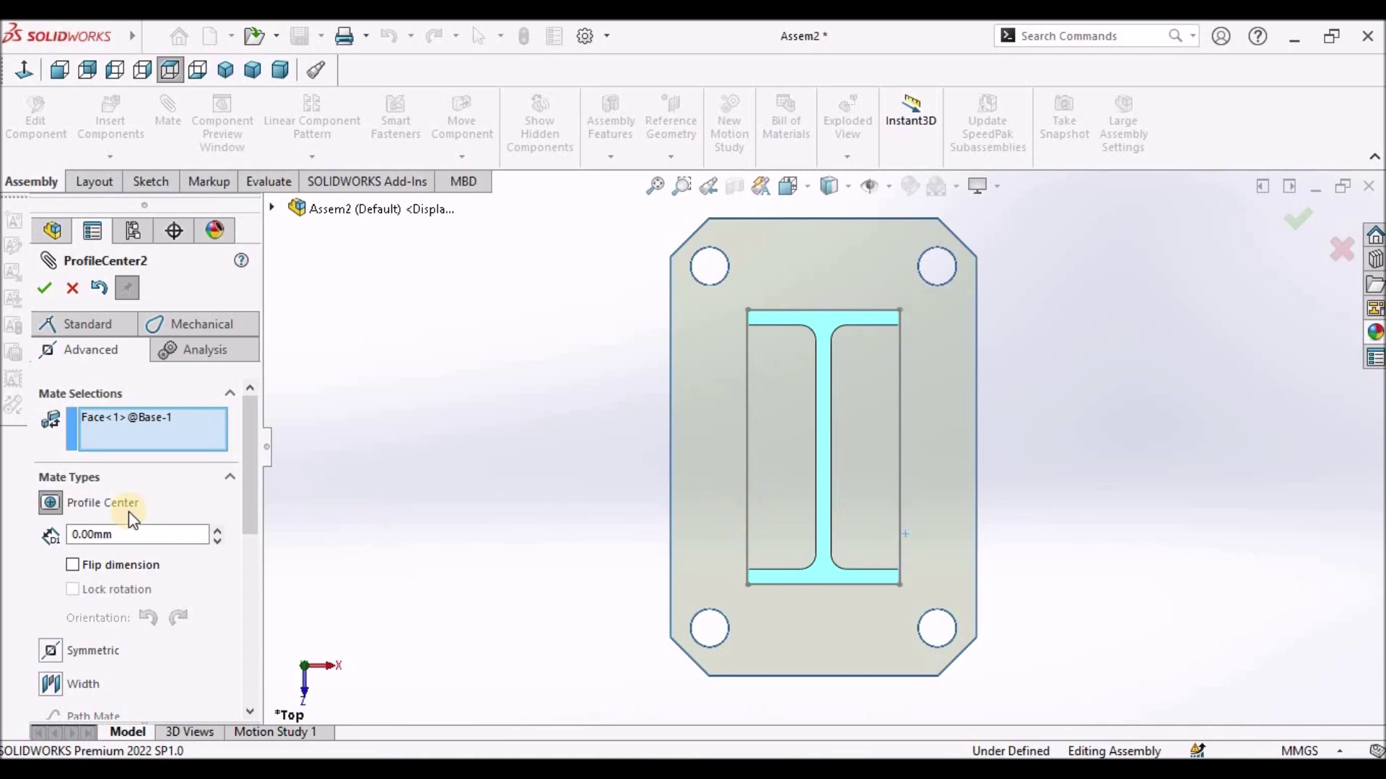
left_click(899, 423)
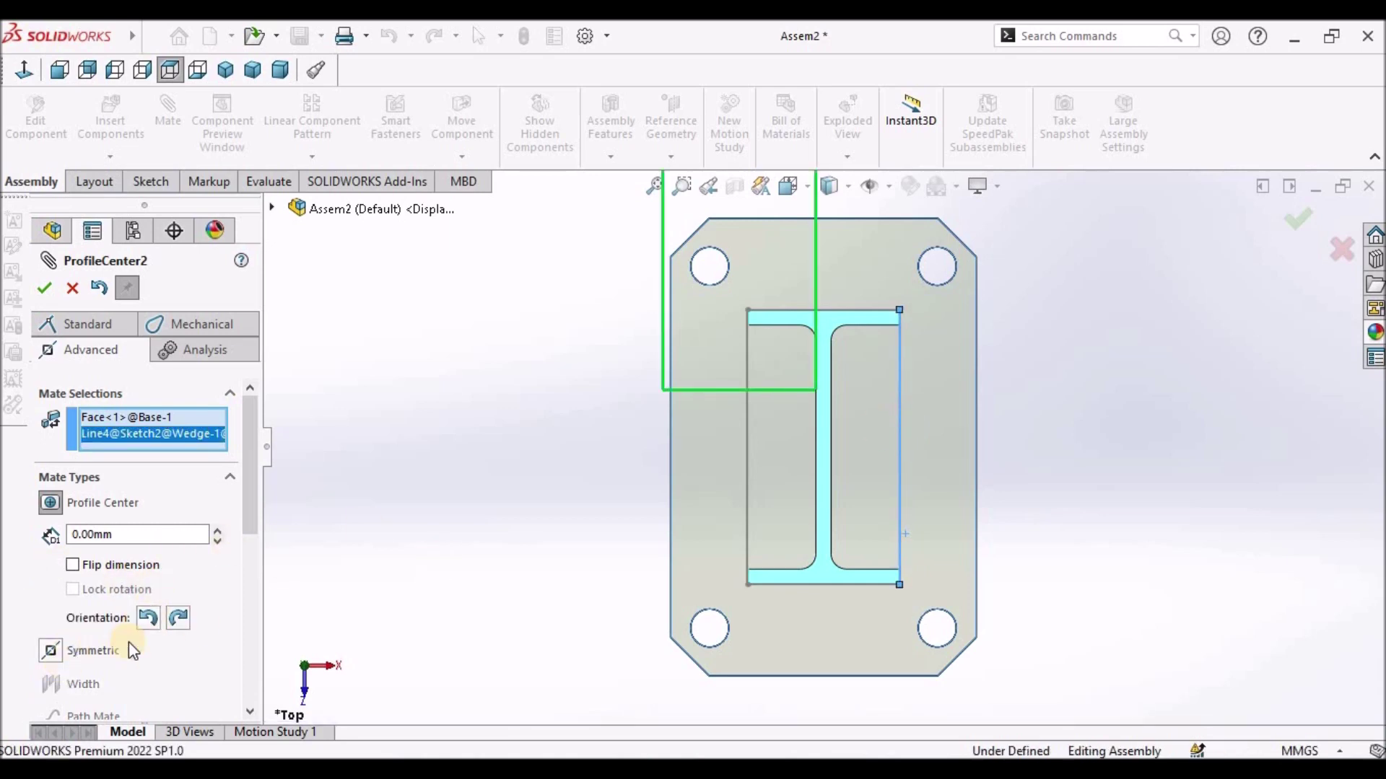
Step: Try both orientation directions of the Profile Center mate, turning the base plate crosswise and back to lengthwise
left_click(147, 618)
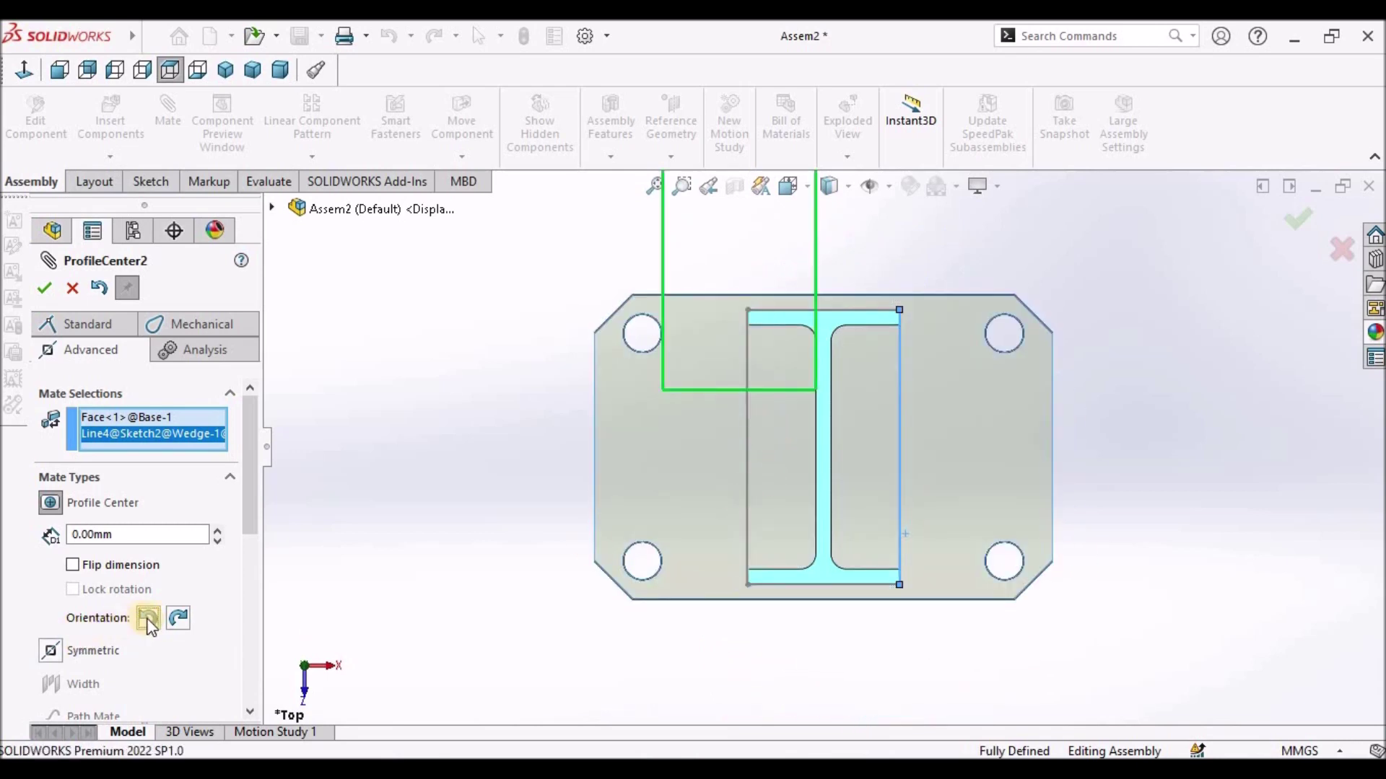
left_click(149, 616)
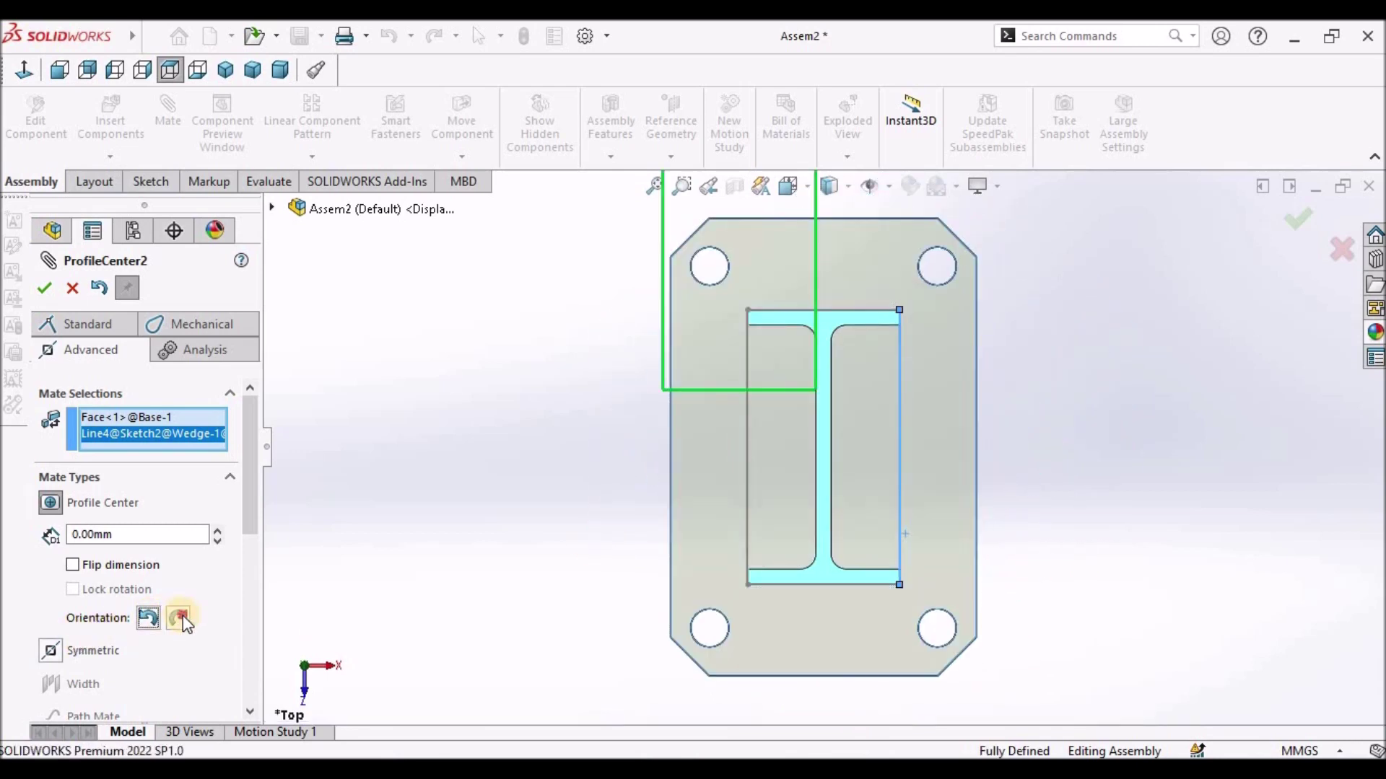
left_click(183, 617)
left_click(183, 616)
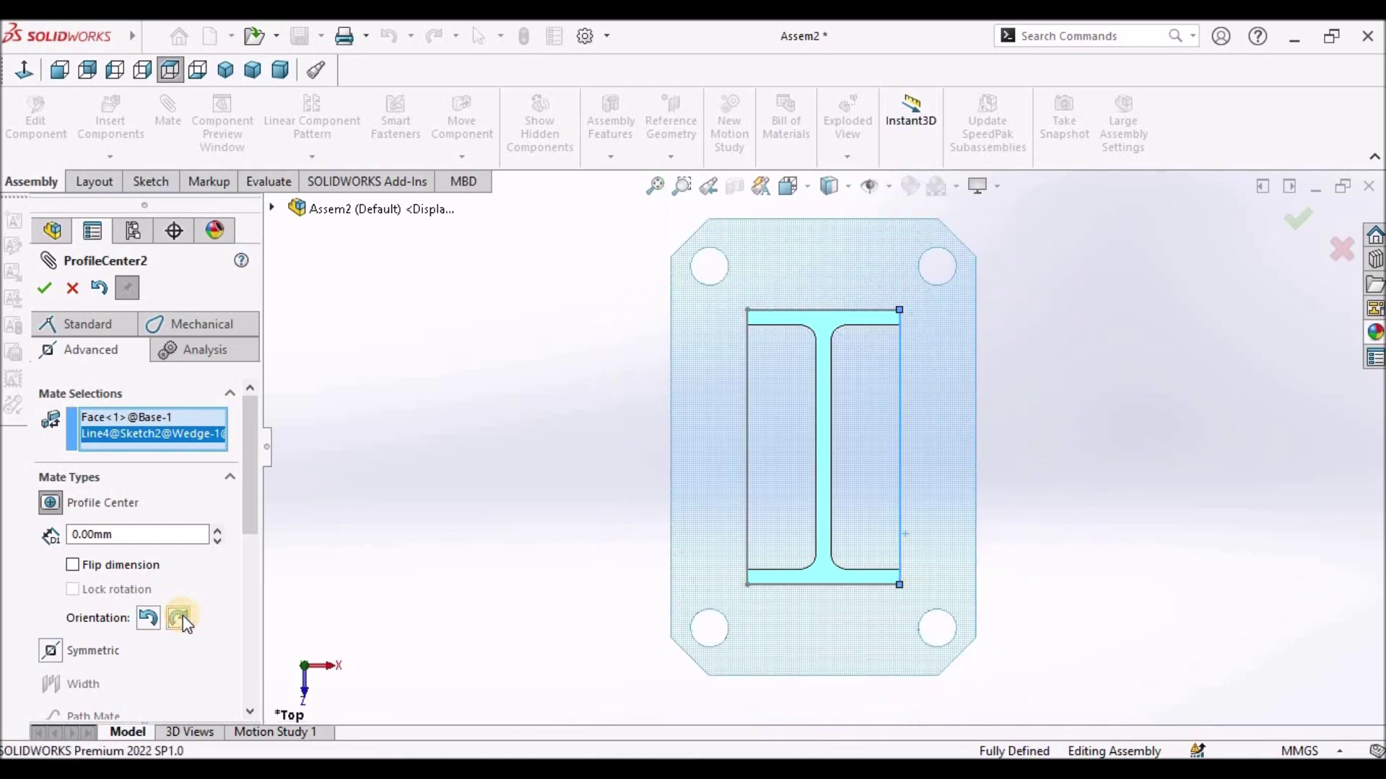
Step: Inspect the centered wedge from an angle, accept the Profile Center mate, and exit the Mate command
scroll(635, 519, "up", 2)
middle_click_drag(634, 519, 555, 377)
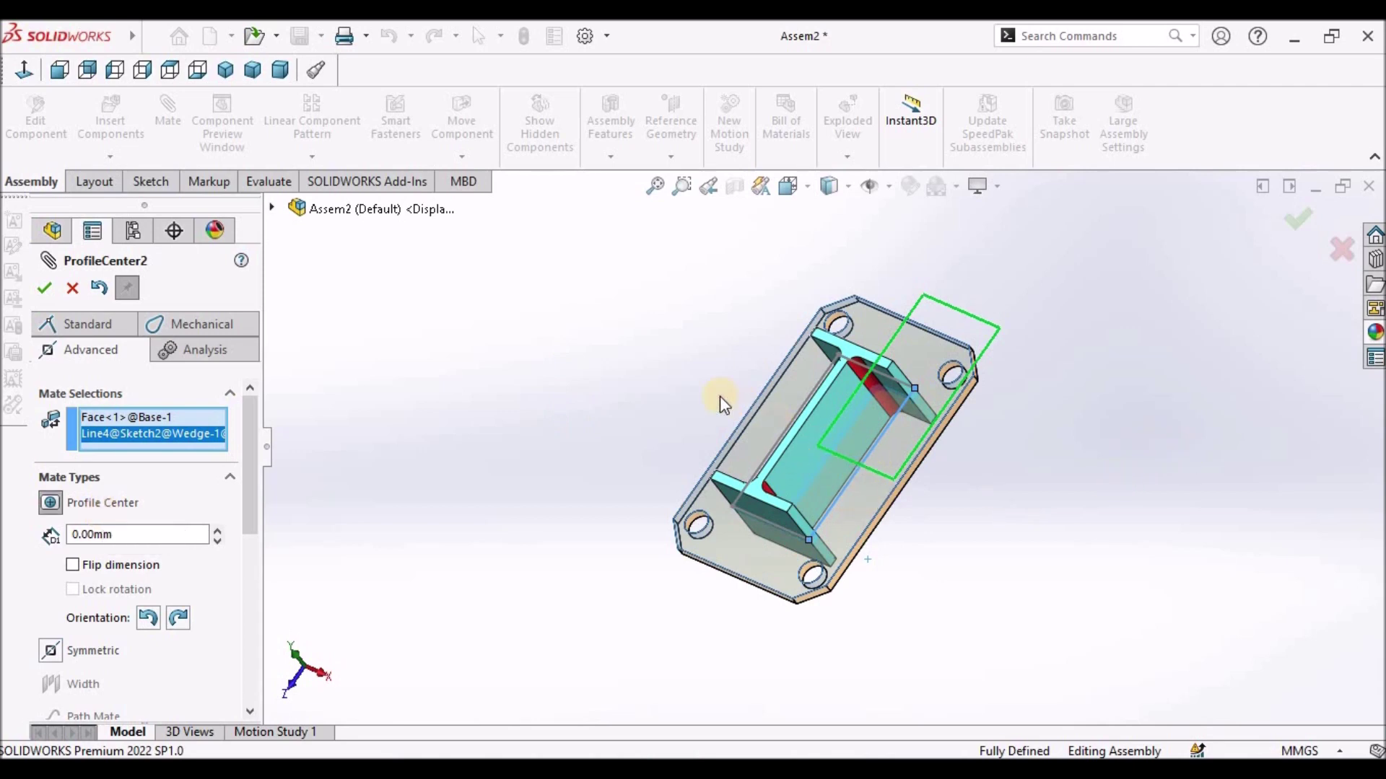
mouse_move(870, 405)
middle_mouse_down()
mouse_move(850, 406)
mouse_move(894, 387)
mouse_move(873, 397)
middle_mouse_up()
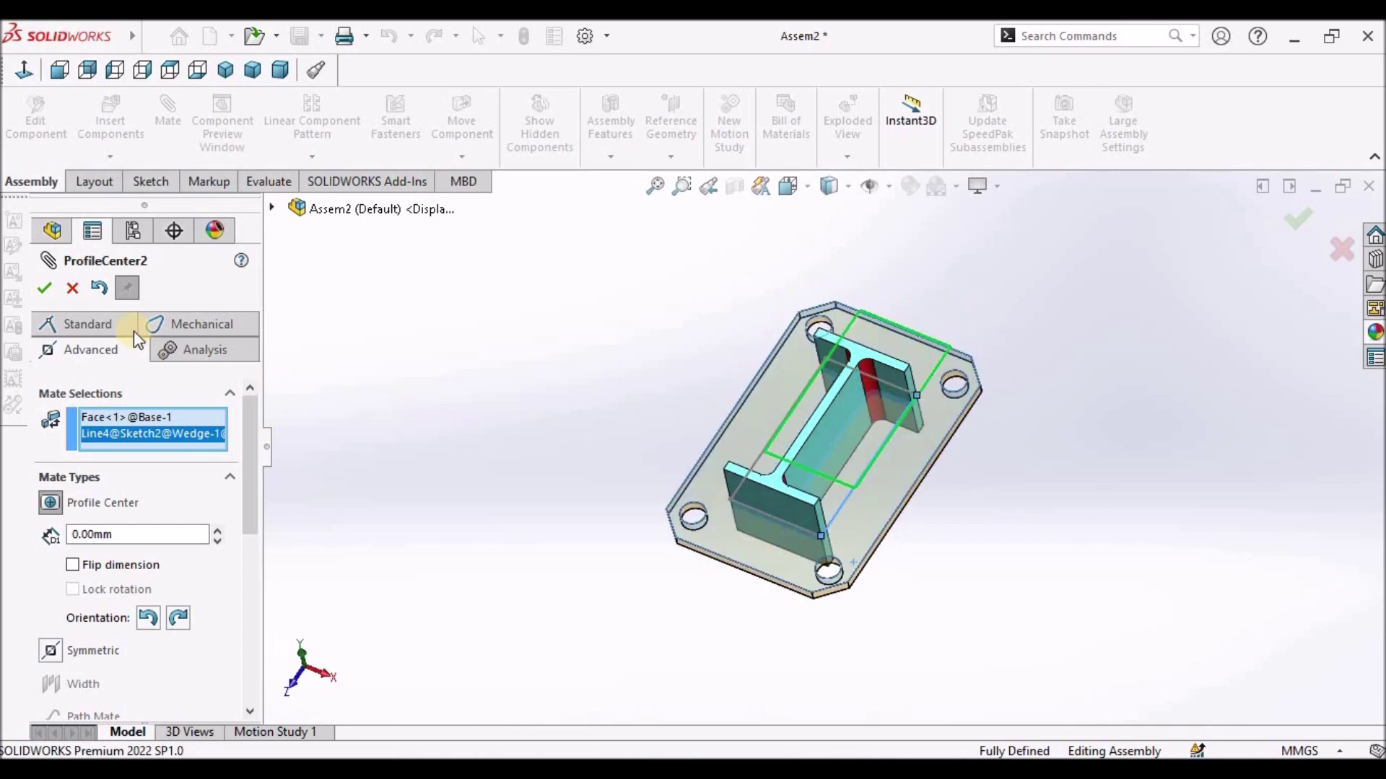
left_click(43, 288)
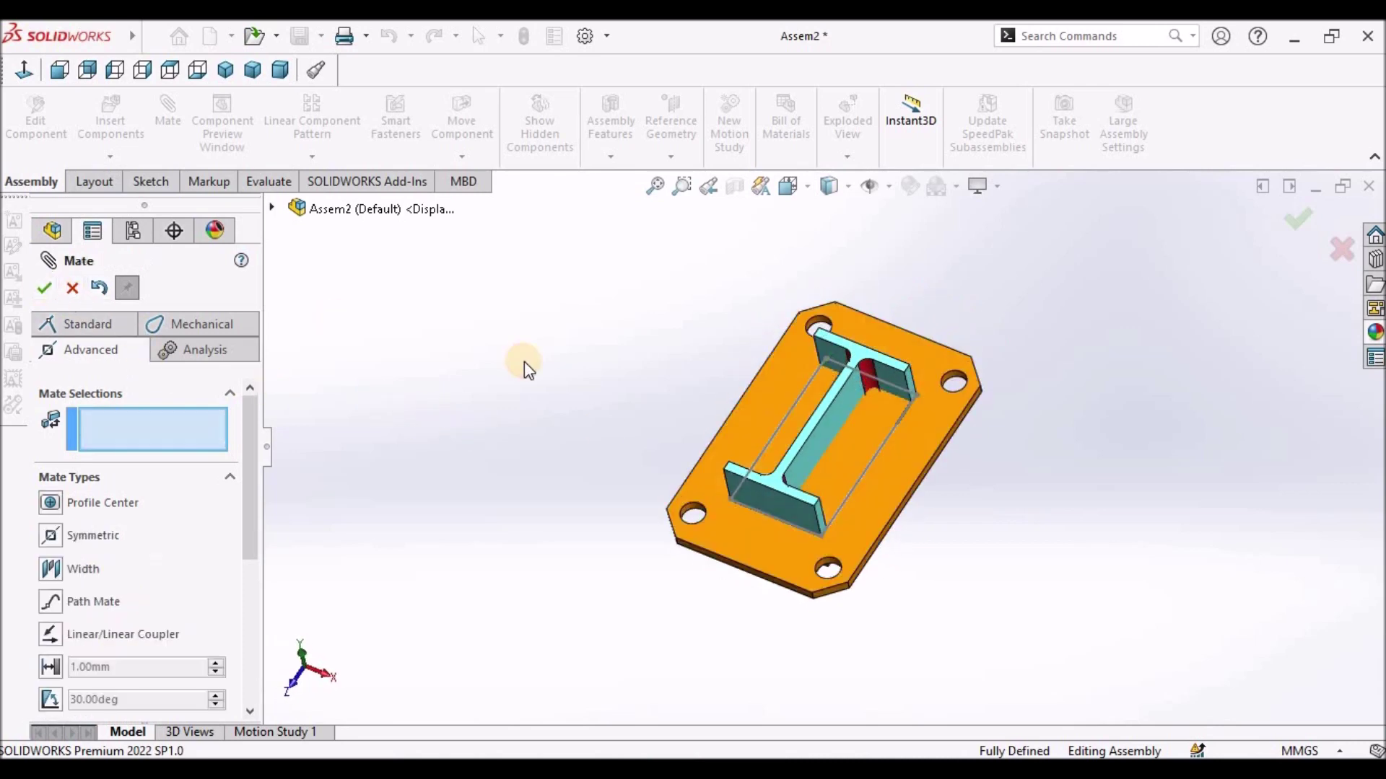
left_click(72, 287)
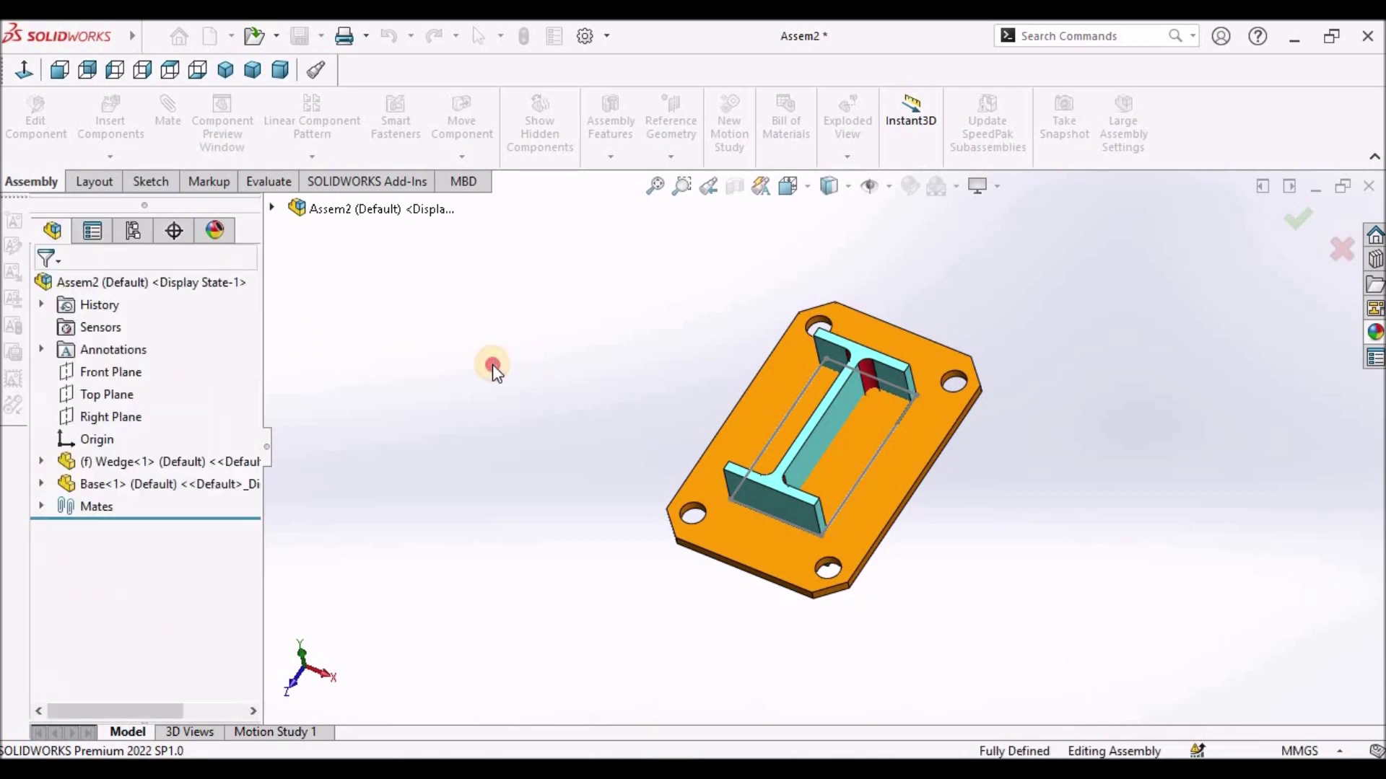
Step: Test whether the base plate can still be moved and examine the mated assembly in the Top and Dimetric views
left_click_drag(938, 497, 921, 443)
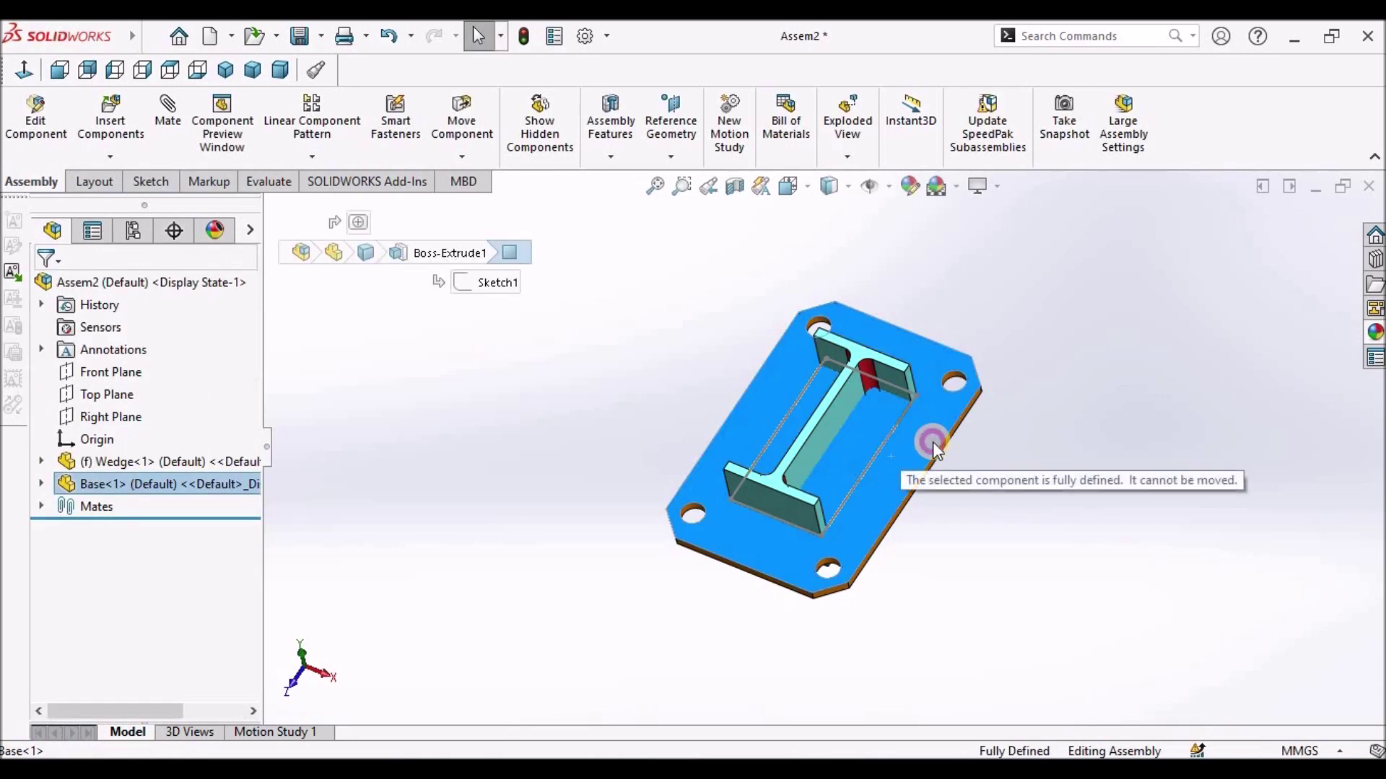
left_click(433, 457)
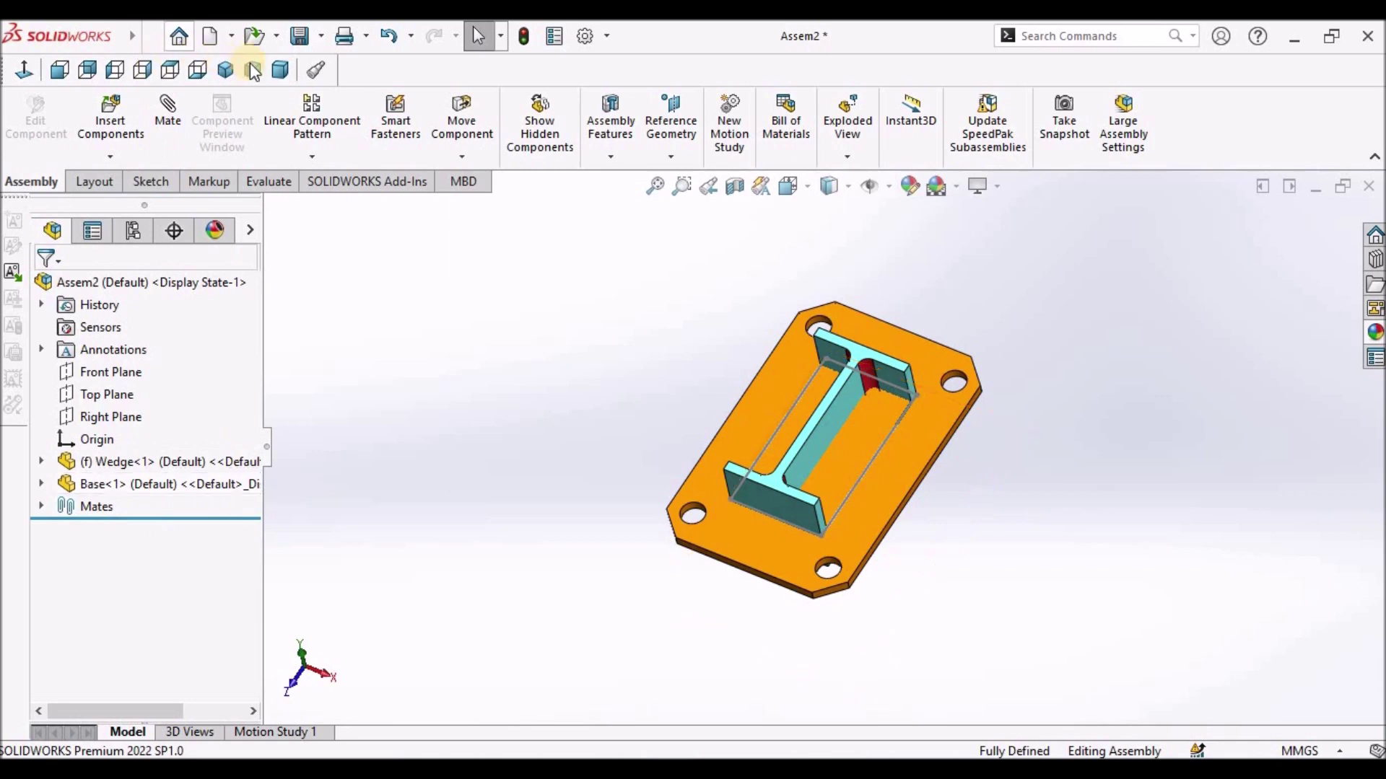
left_click(170, 70)
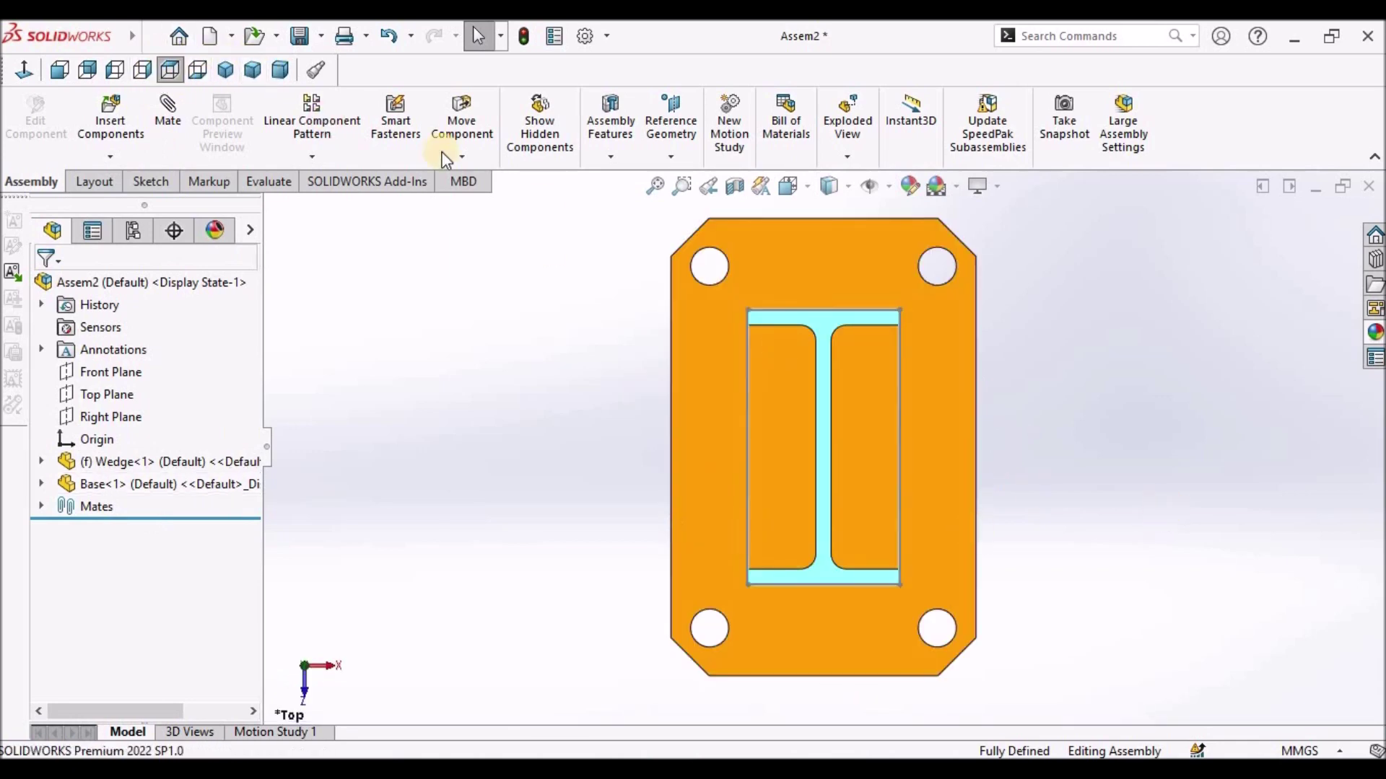
left_click(280, 70)
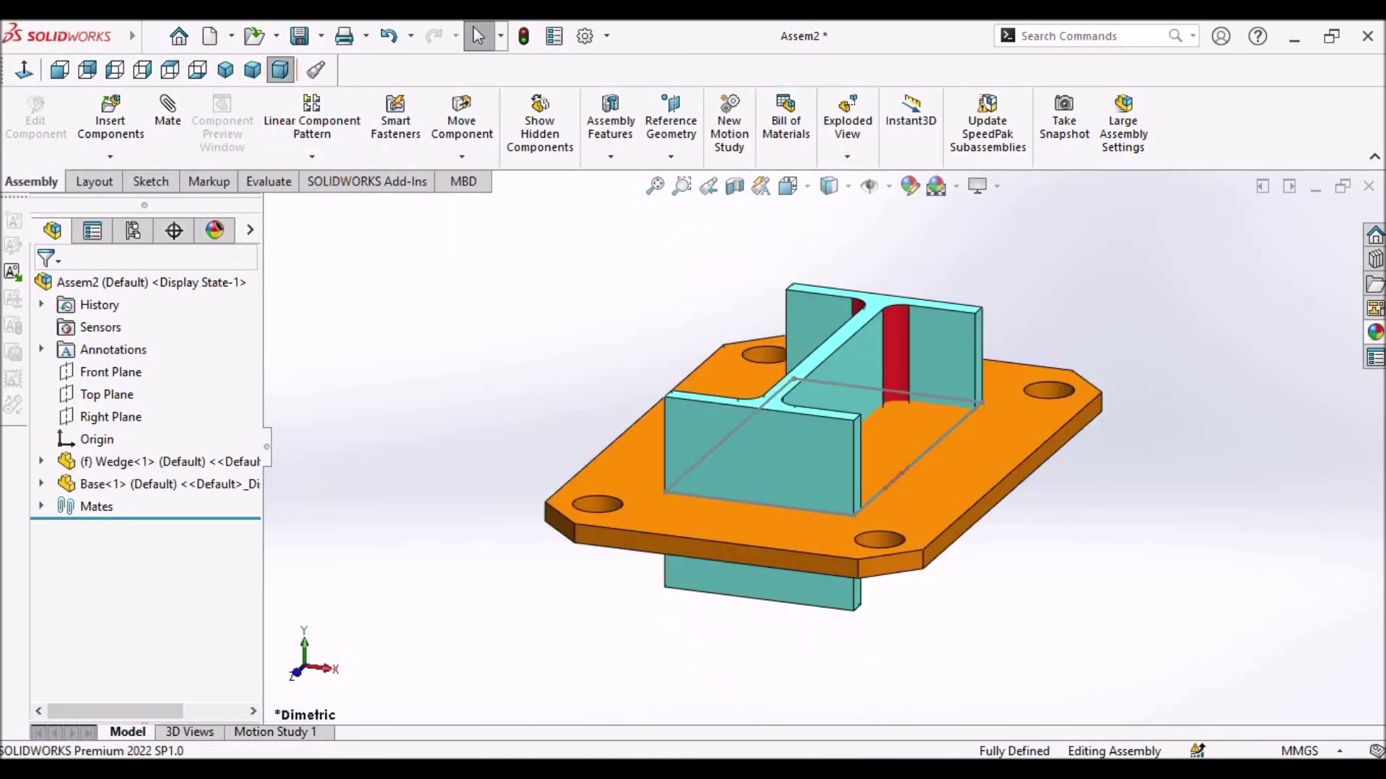